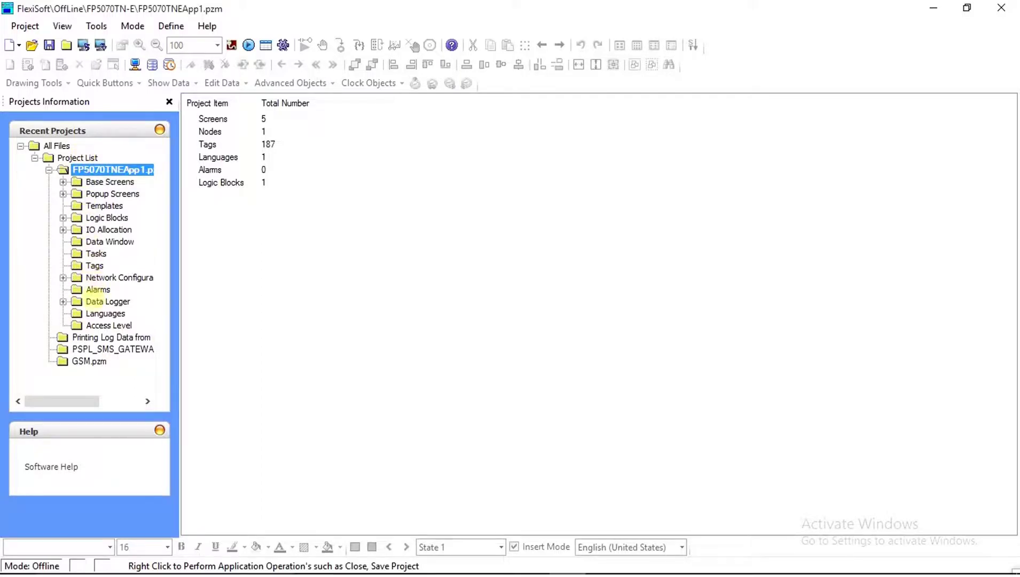
Open the Data Logger's internal memory group settings and set the number of groups to 1.
left_click(107, 301)
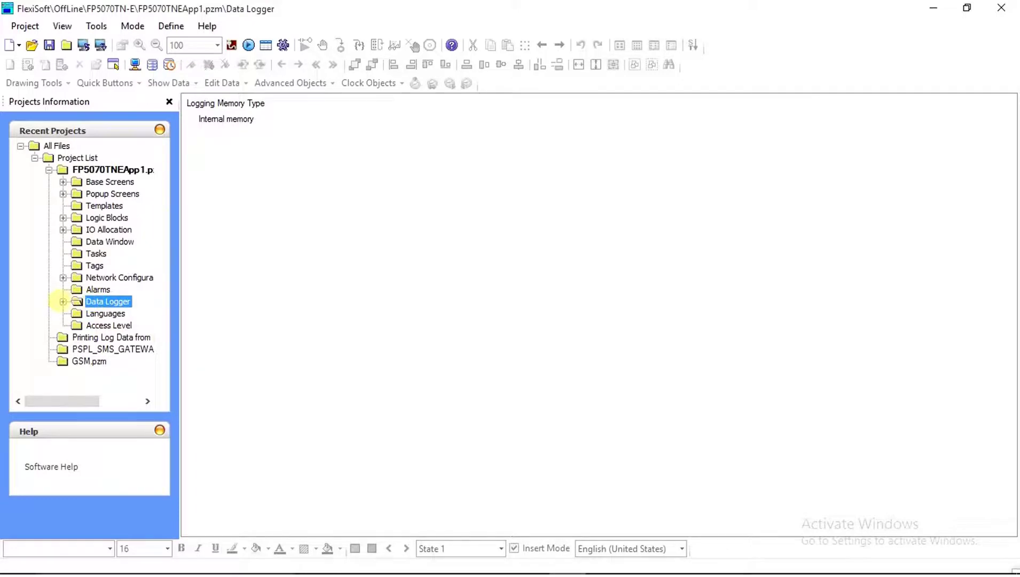
left_click(62, 301)
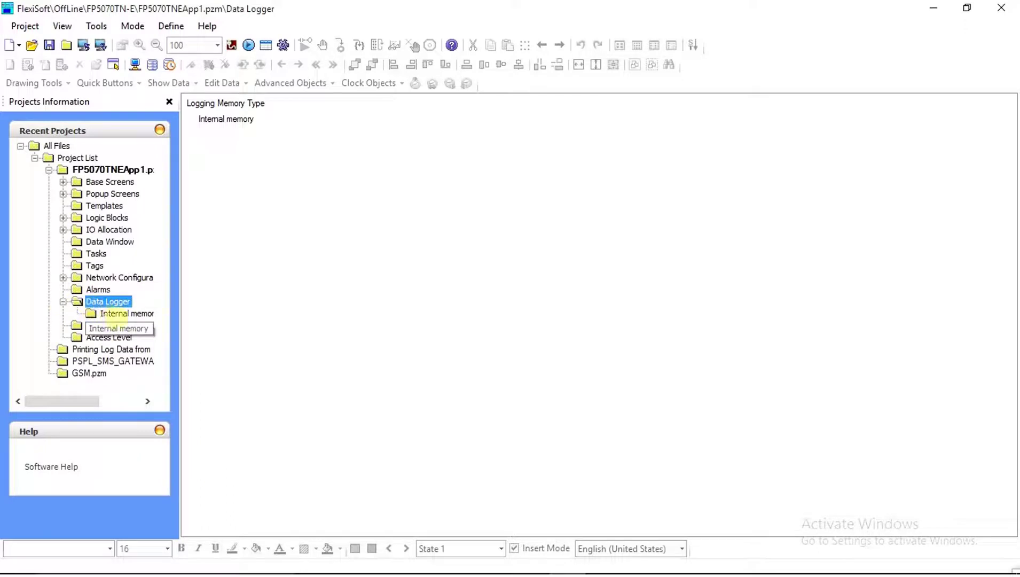
left_click(142, 313)
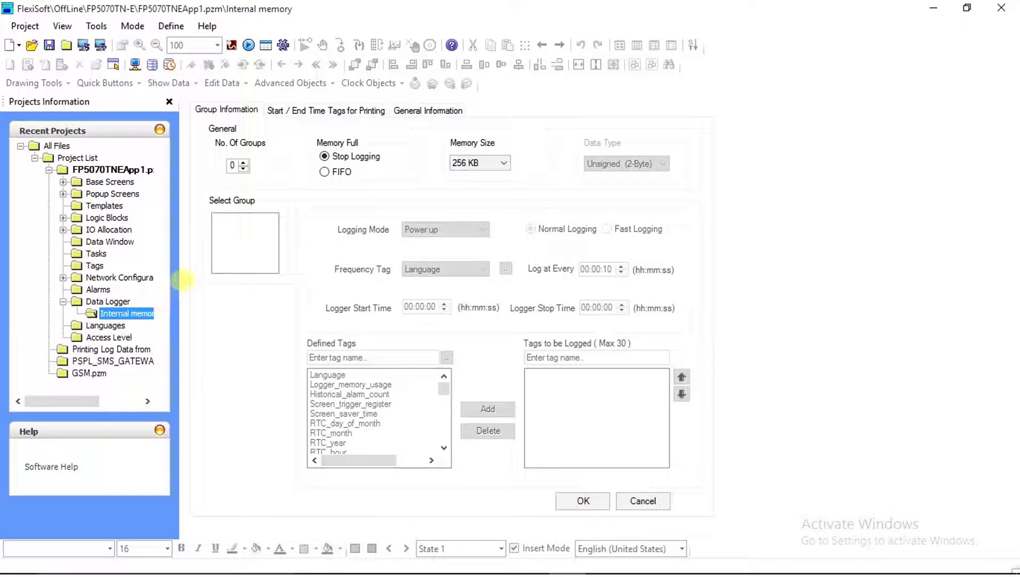
left_click(229, 108)
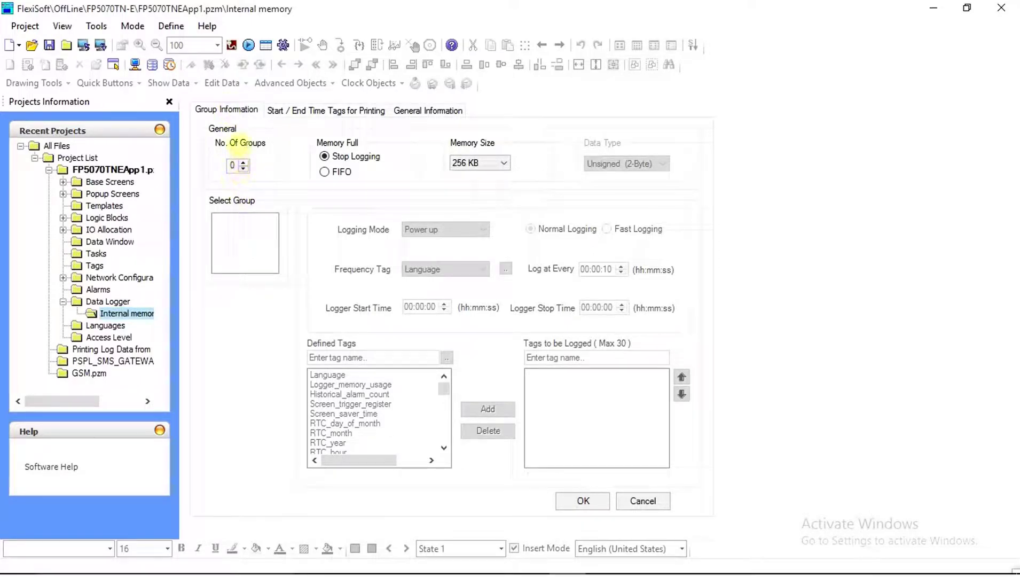
left_click(244, 163)
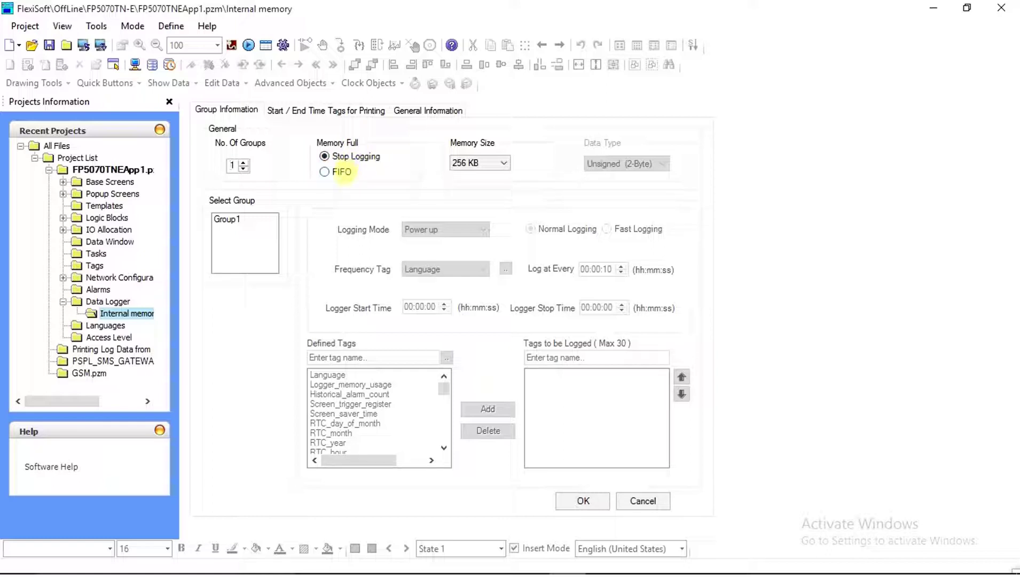
Set the internal memory logger to FIFO when memory is full, with a memory size of 20 MB.
left_click(343, 173)
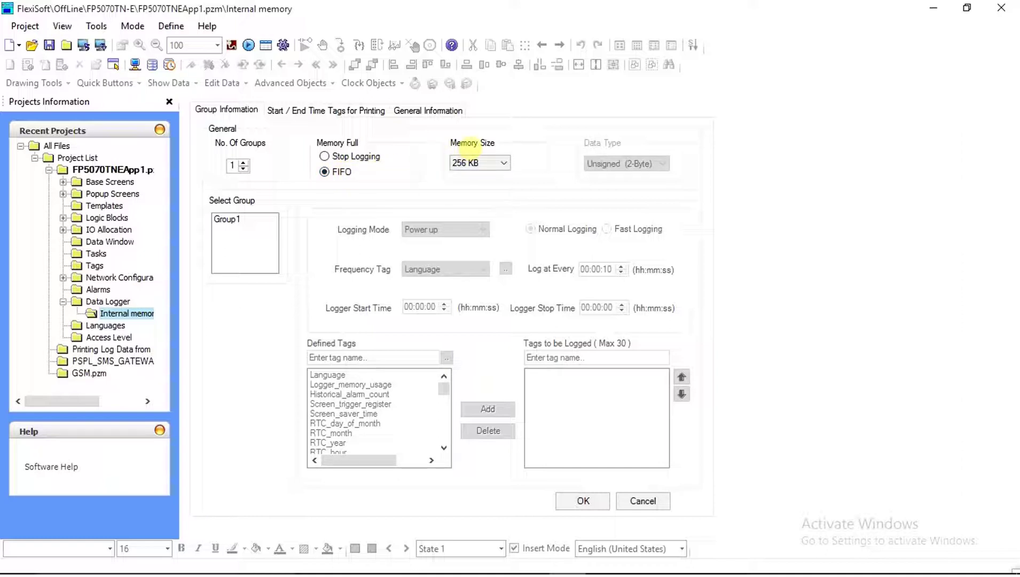
left_click(481, 163)
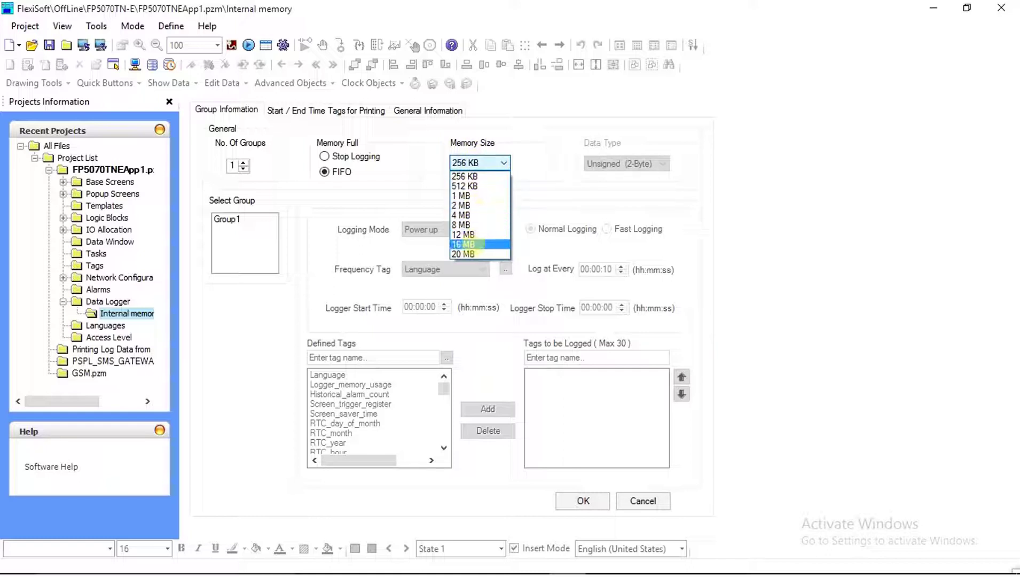
left_click(463, 254)
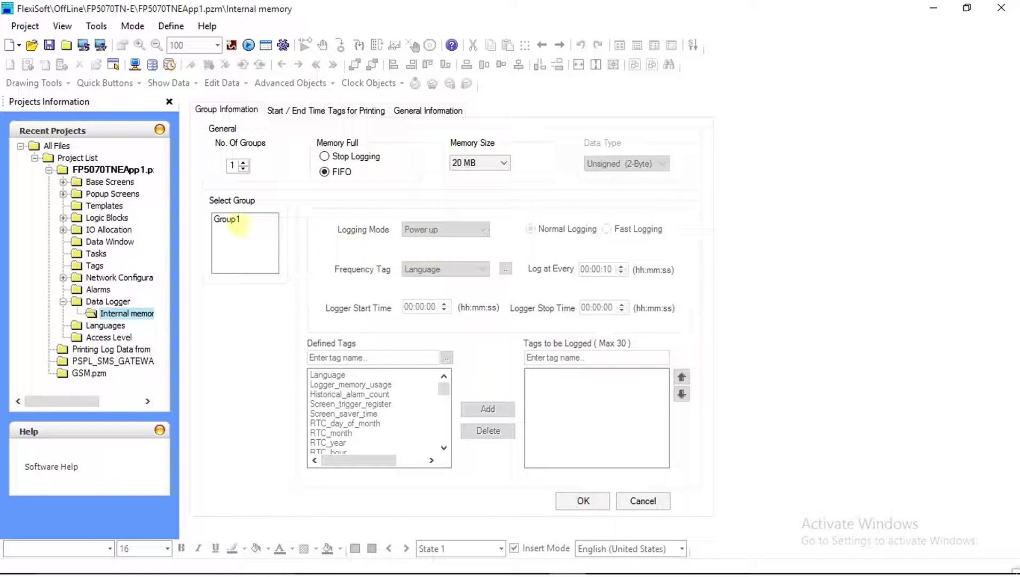
Set the logging mode of Group1 to Logging with run time Frequency.
left_click(227, 219)
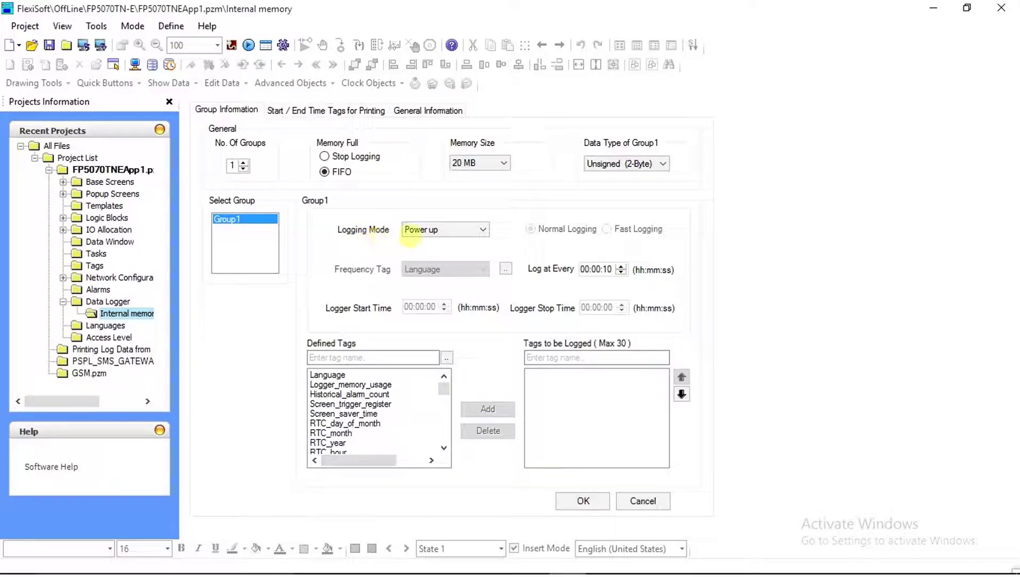
left_click(417, 229)
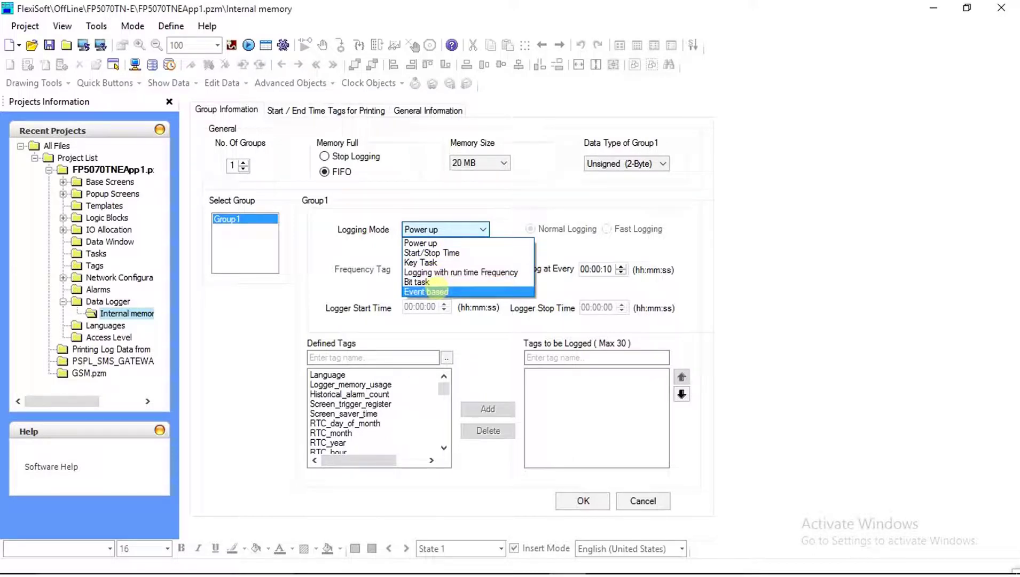
left_click(425, 272)
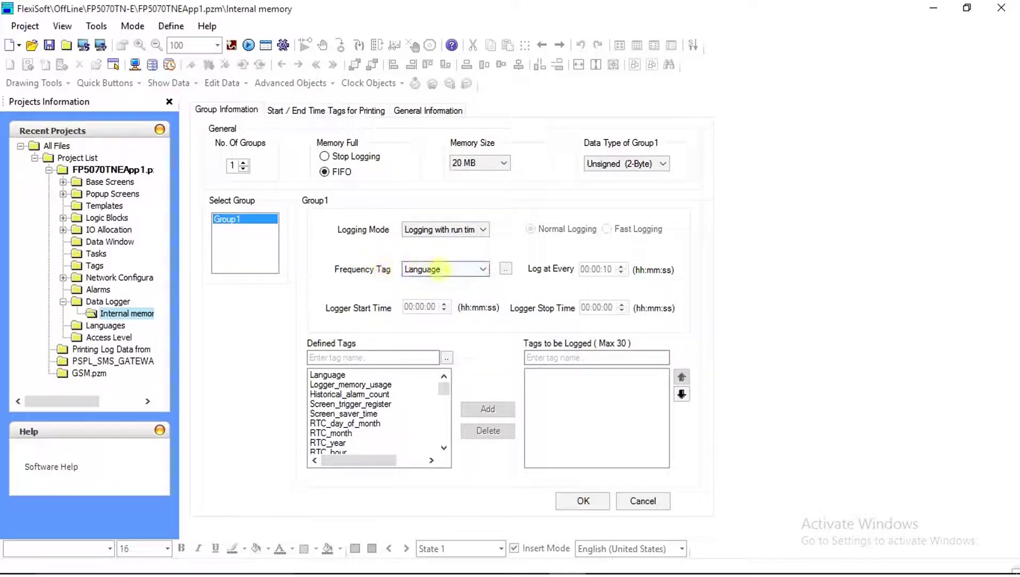
Create a global WORD tag named Frequency_Tag and assign it as the frequency tag of Group1.
left_click(506, 269)
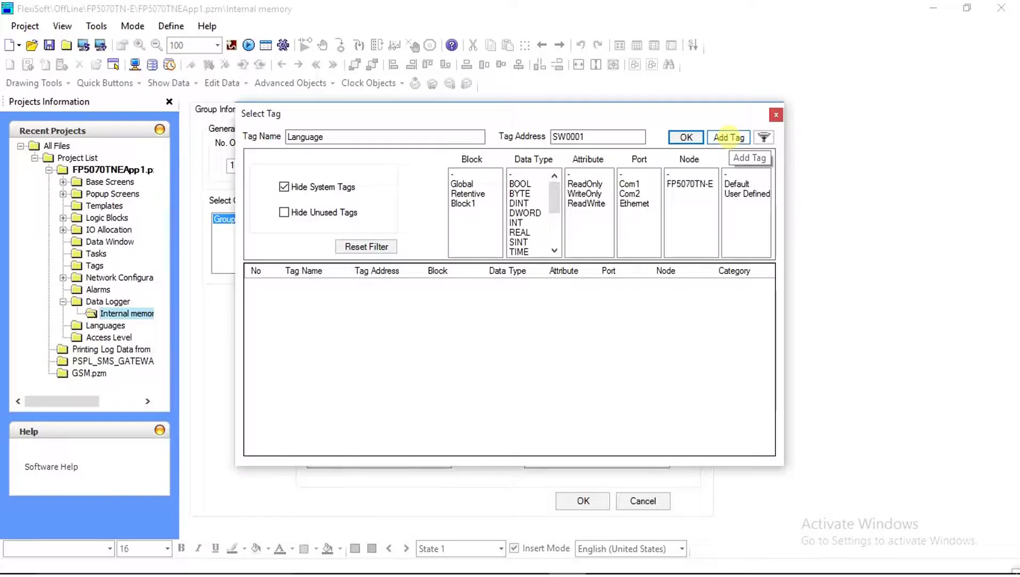
left_click(728, 137)
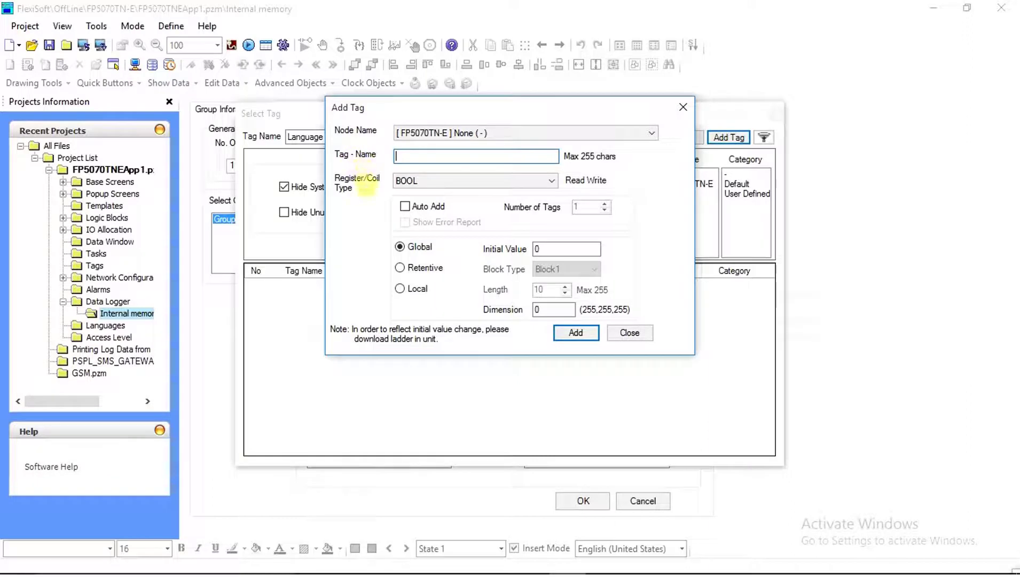
left_click(430, 182)
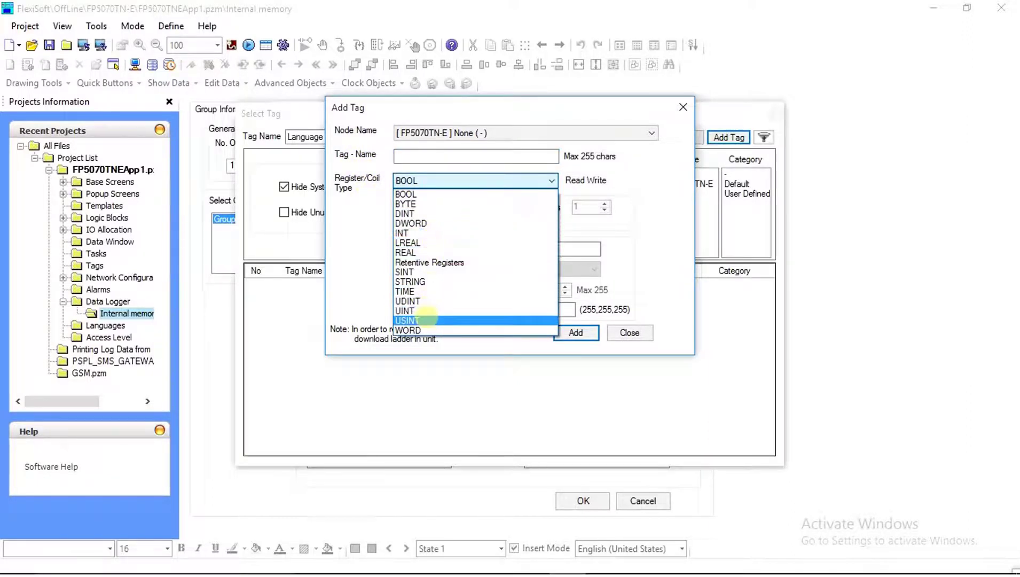
left_click(419, 330)
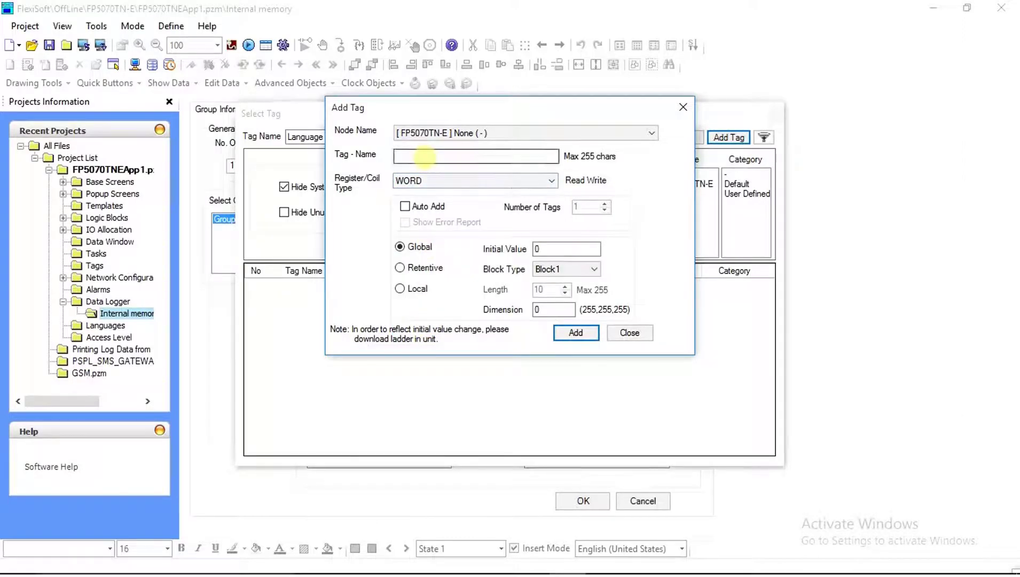
left_click(425, 158)
type("F")
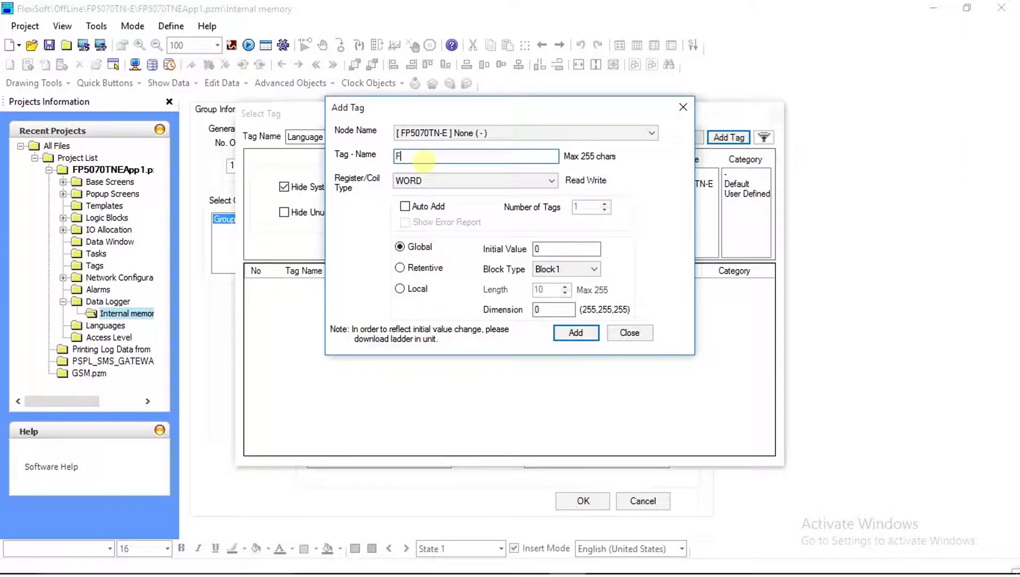
type("requency_Tag")
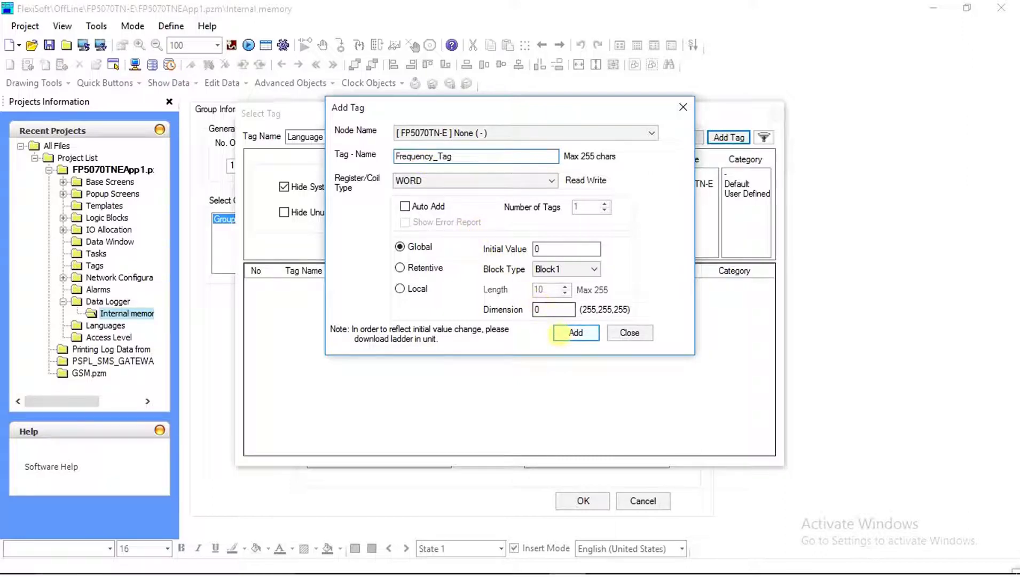
left_click(566, 334)
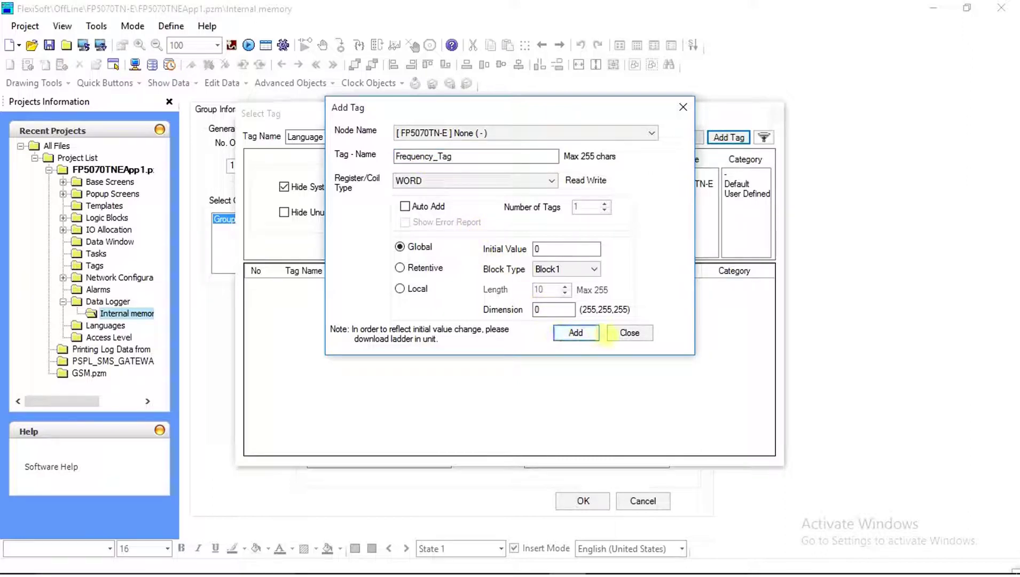
left_click(629, 333)
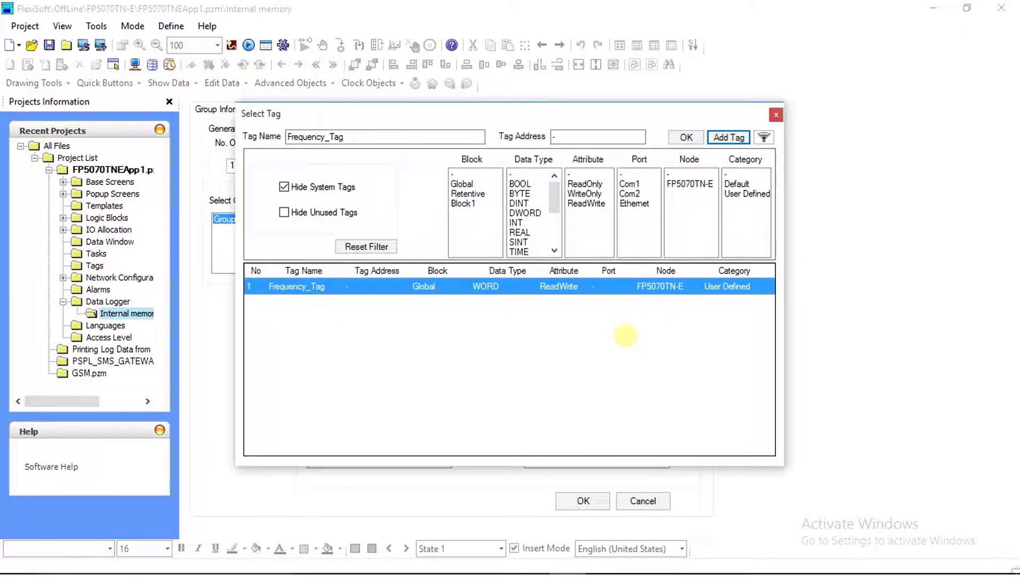
left_click(497, 287)
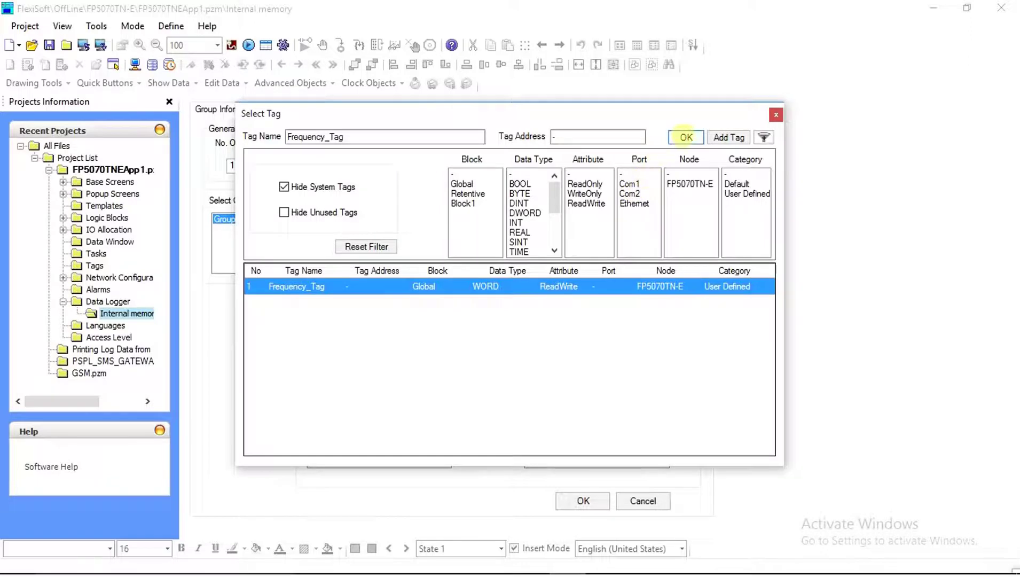
left_click(686, 138)
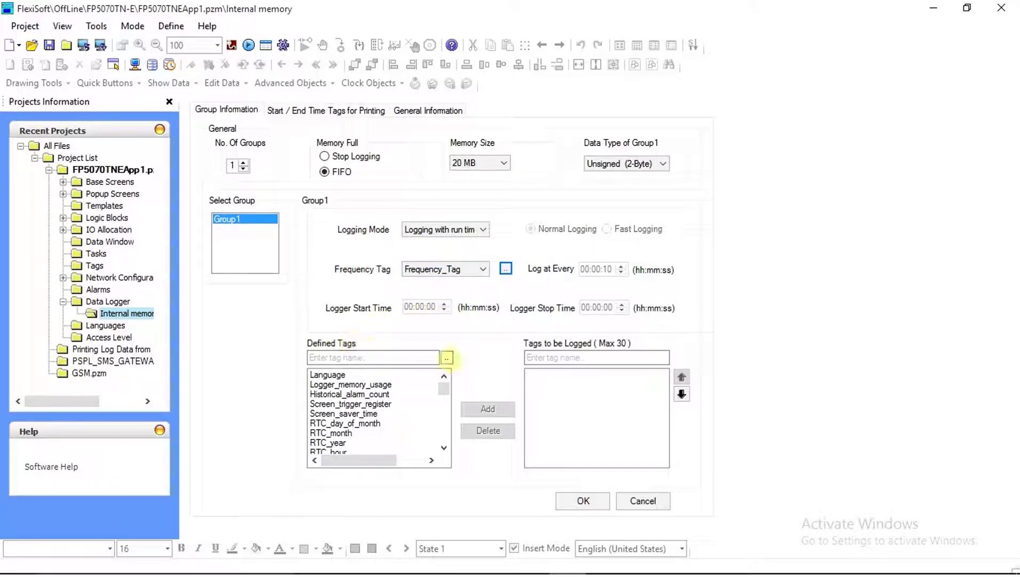
left_click(447, 356)
left_click(342, 188)
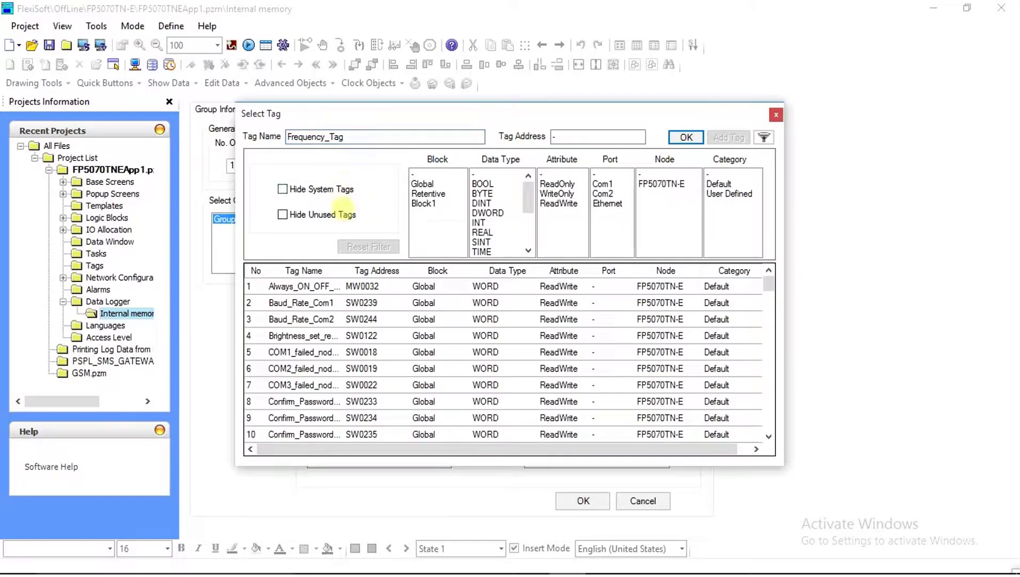
scroll(357, 303, "down", 4)
scroll(357, 302, "down", 19)
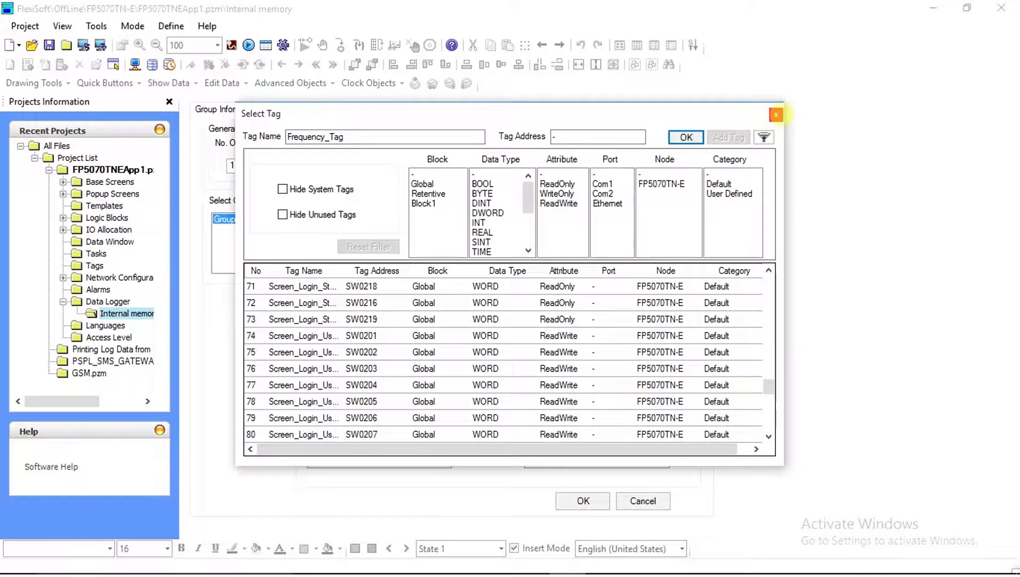
left_click(776, 114)
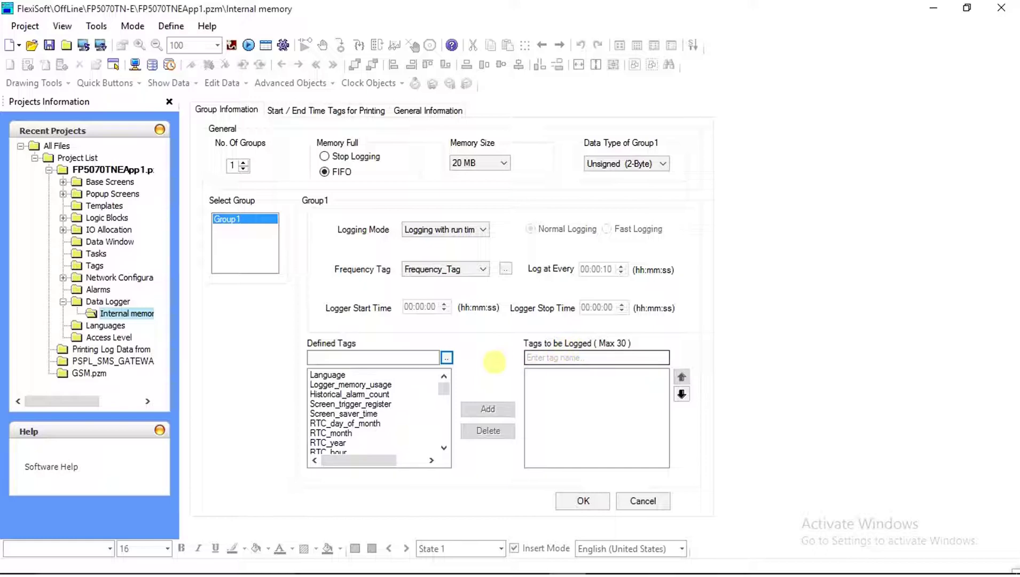
Add the defined tags RTC_min and RTC_sec to the tags to be logged in Group1.
scroll(357, 385, "down", 1)
scroll(367, 384, "down", 2)
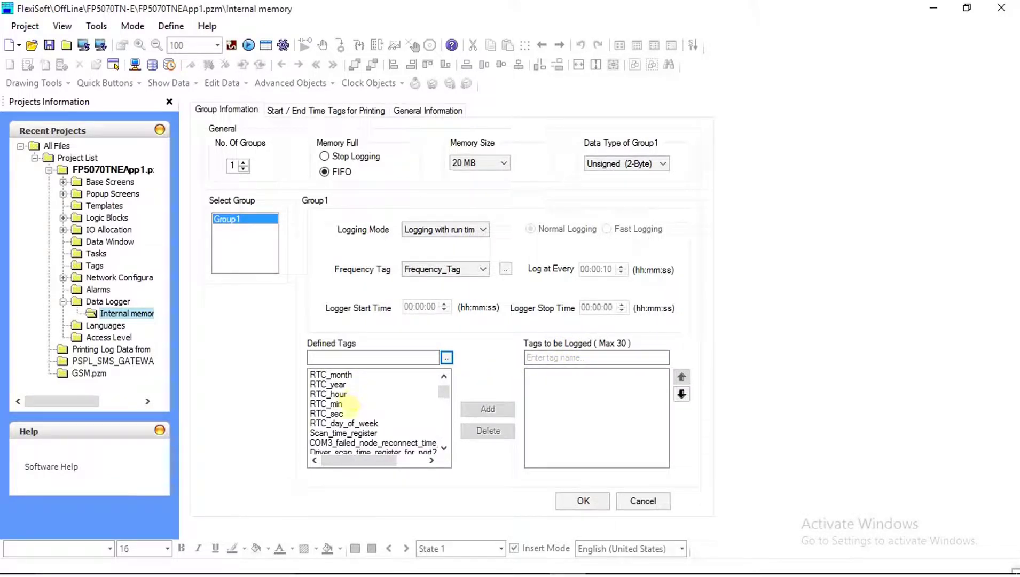
left_click(350, 405)
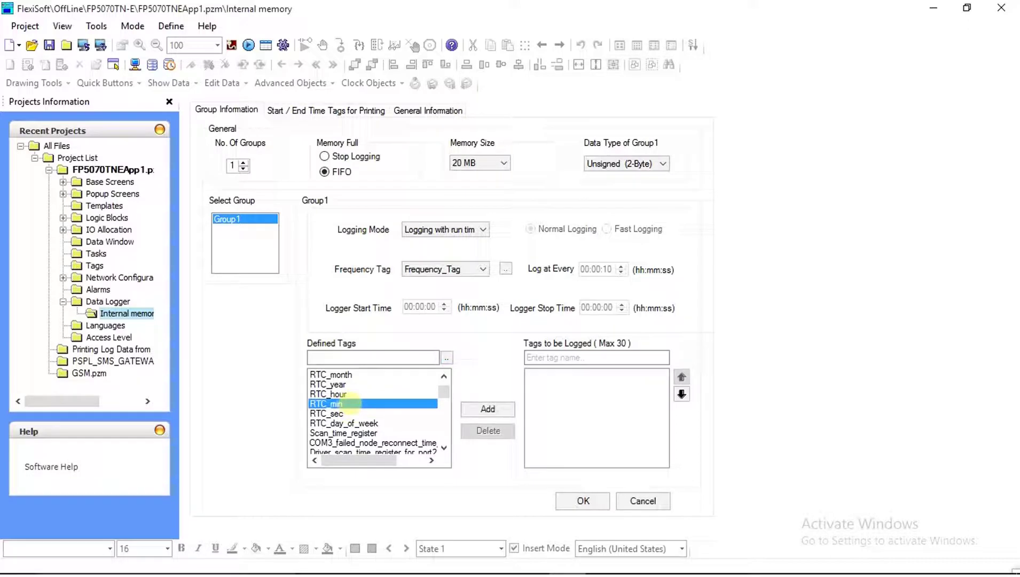
key("shift+Down")
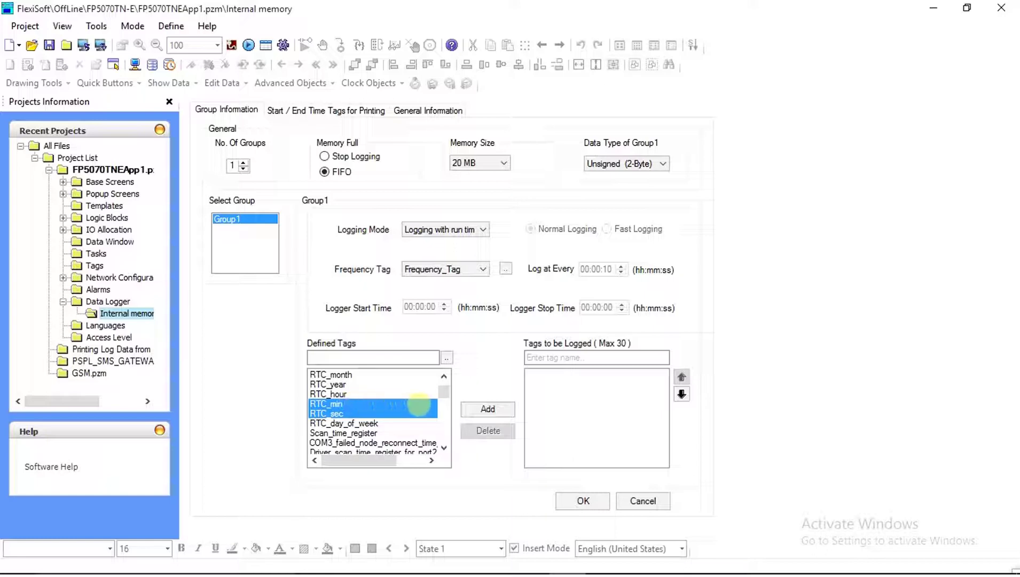
left_click(486, 407)
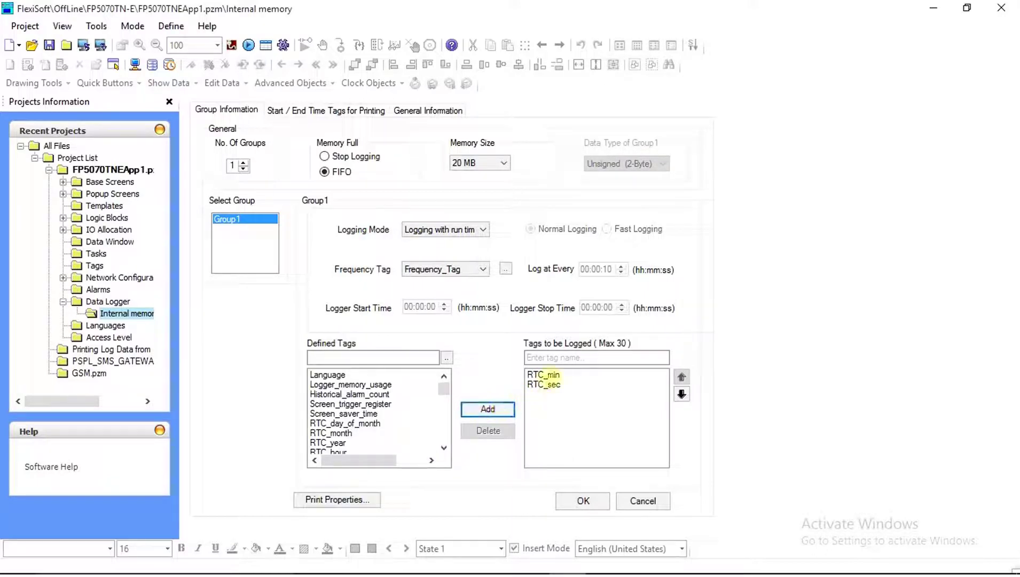
left_click(551, 375)
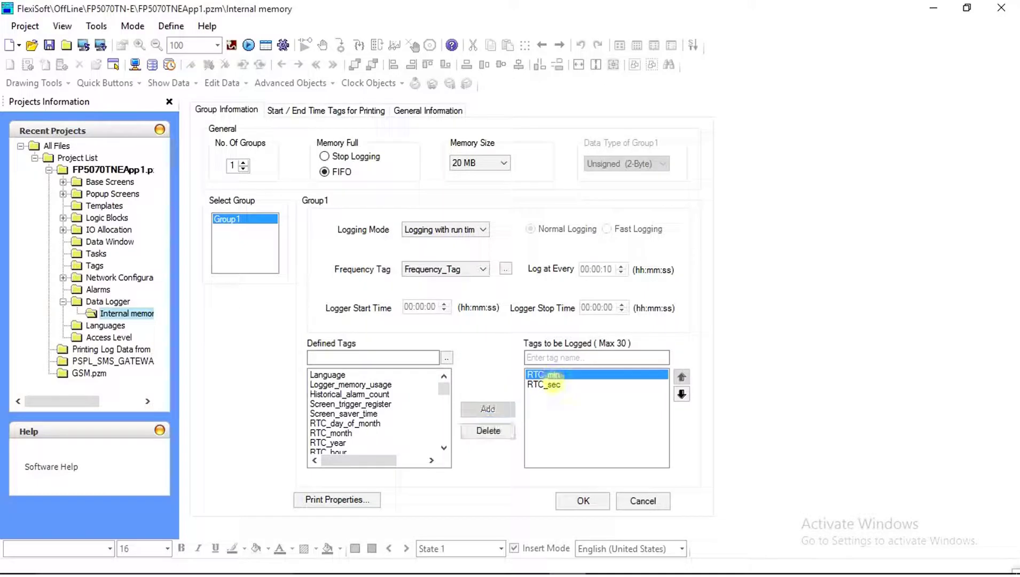
left_click(553, 385)
left_click(553, 375)
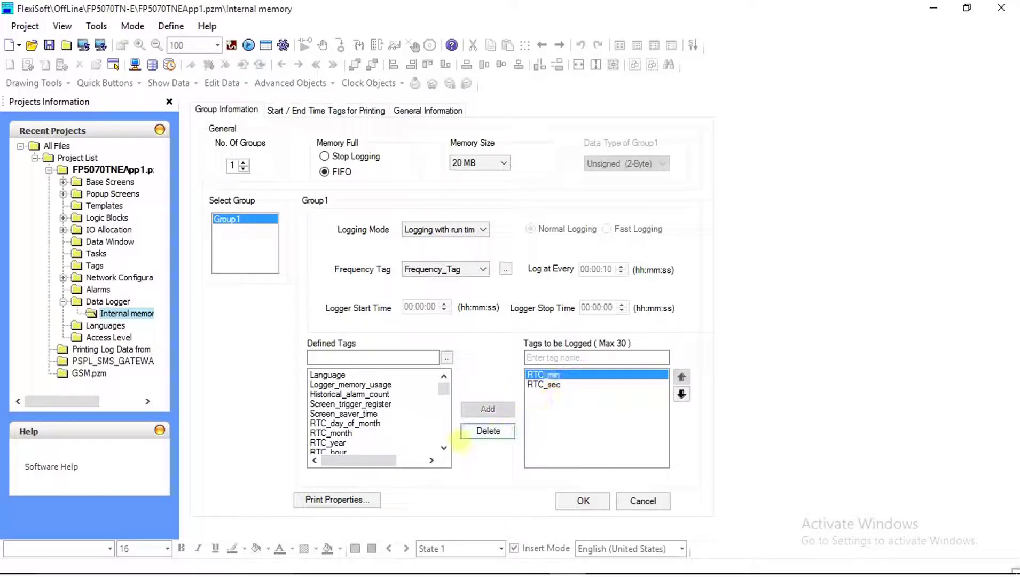
Open the print properties of Group1 and add RTC_min and RTC_sec to the tags to be printed.
left_click(336, 500)
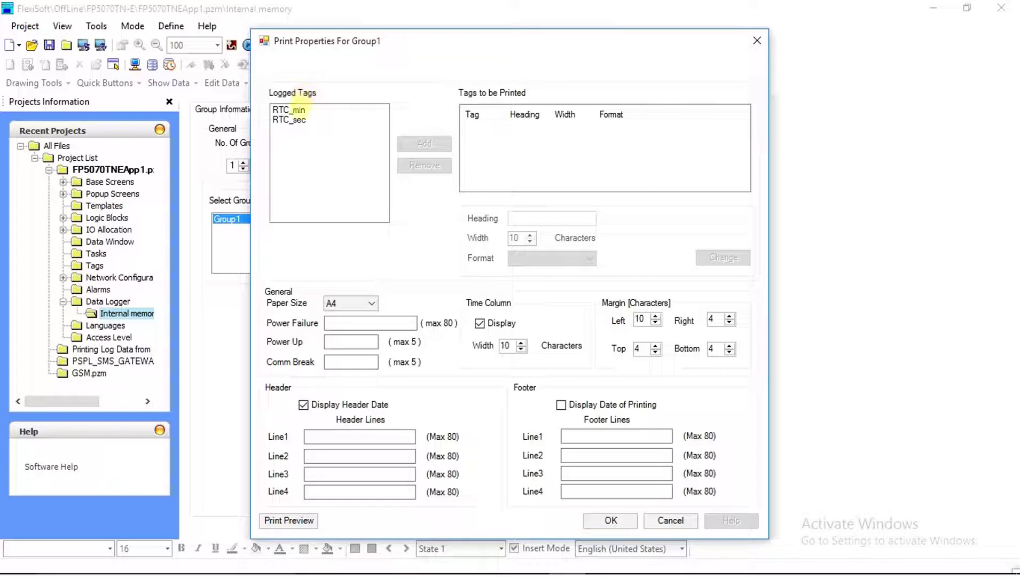
left_click(299, 108)
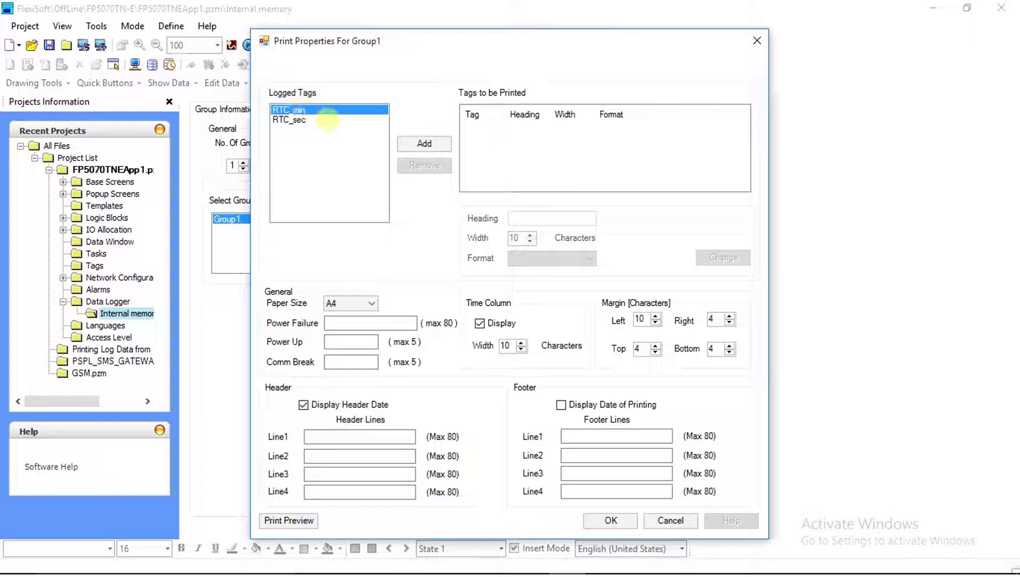
left_click(418, 142)
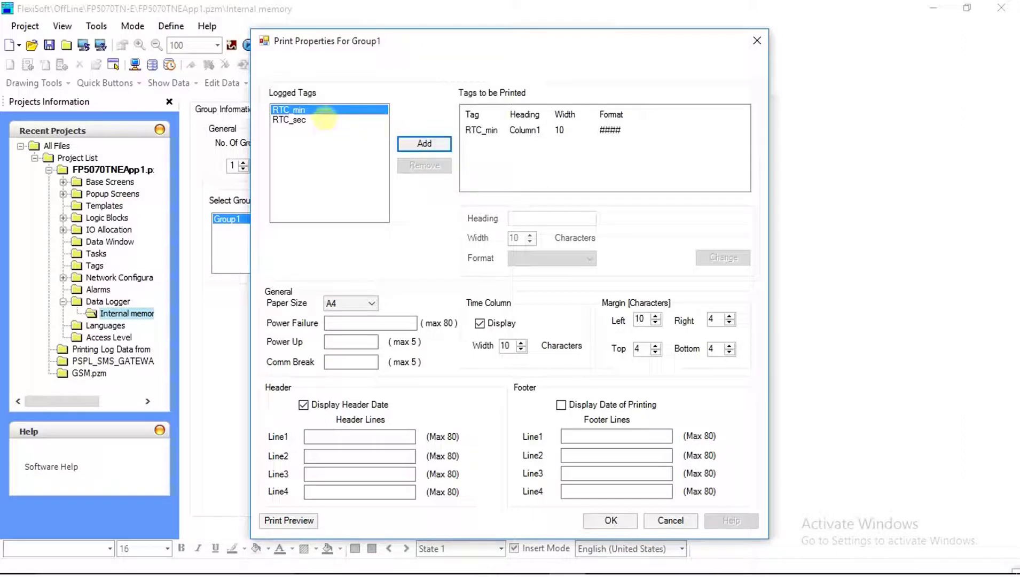
left_click(324, 119)
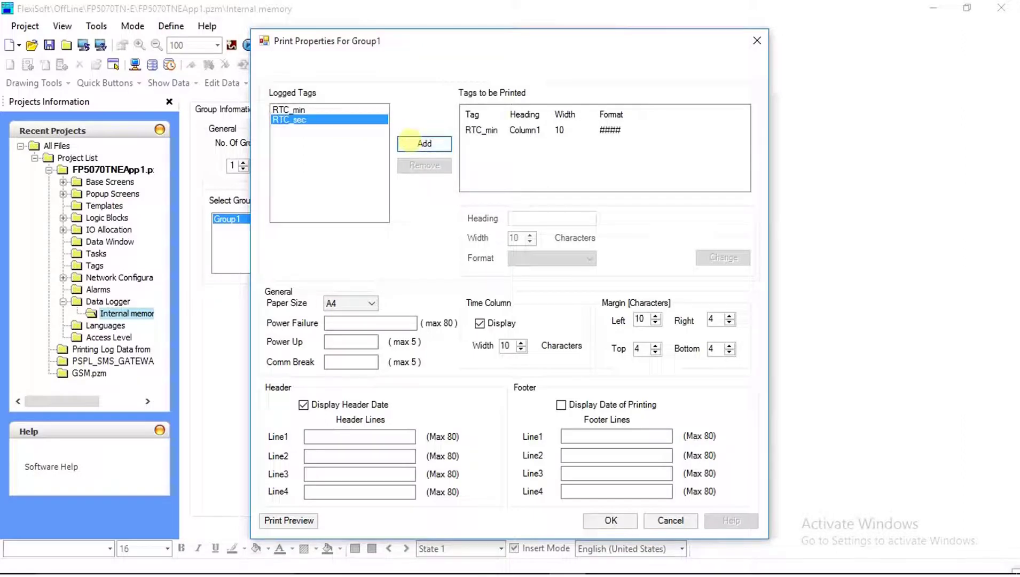
left_click(416, 142)
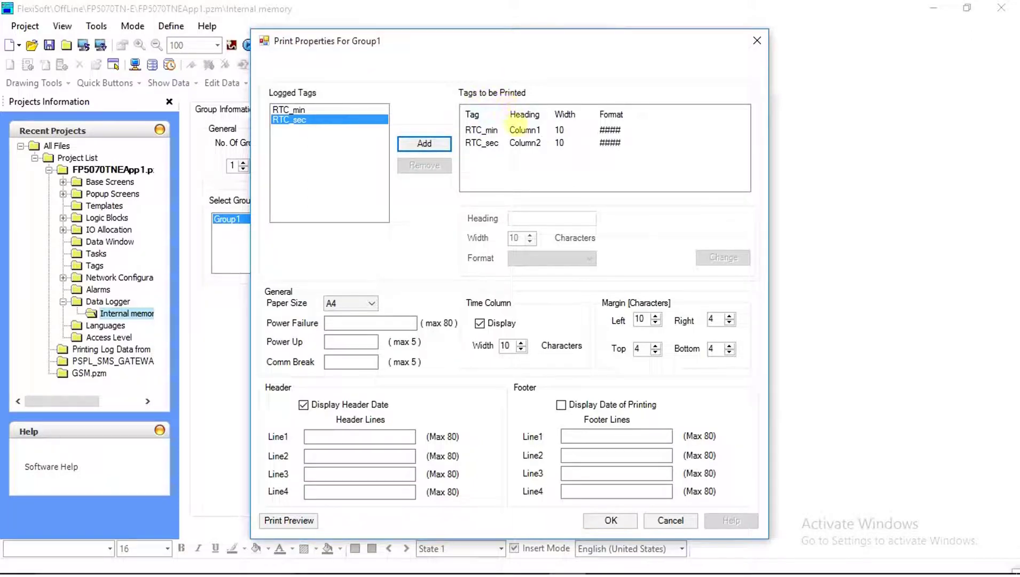
Change the print column headings to RTC_MIN for the RTC_min tag and RTC_SEC for the RTC_sec tag.
left_click(517, 129)
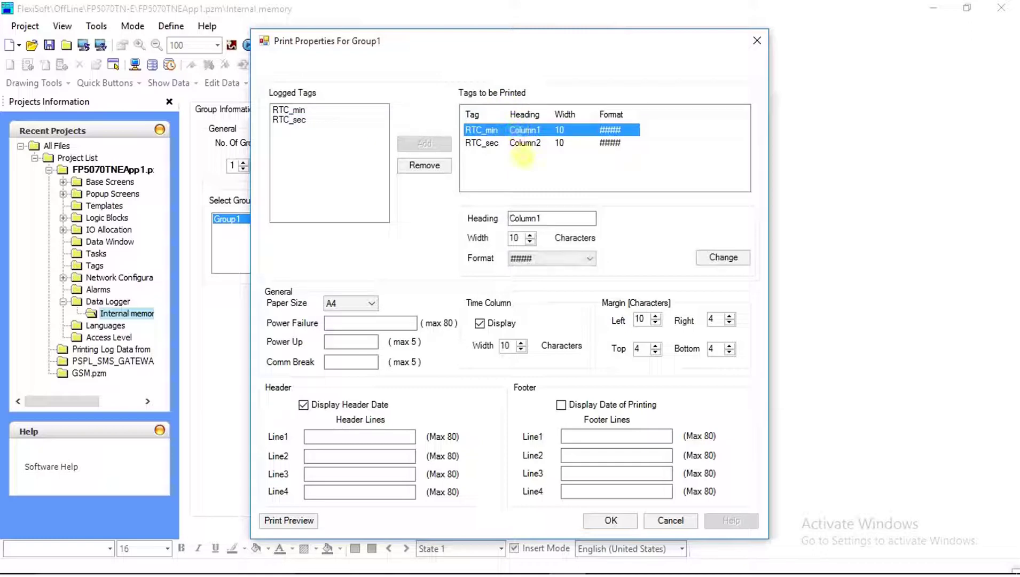
left_click(551, 218)
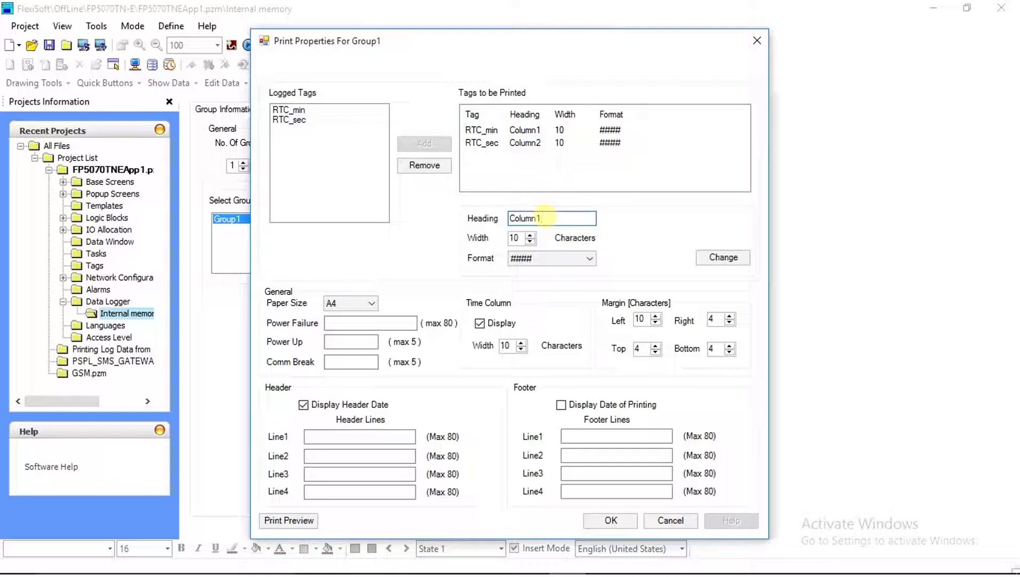
key("BackSpace")
key("BackSpace")
key("BackSpace")
key("BackSpace")
key("BackSpace")
key("BackSpace")
key("BackSpace")
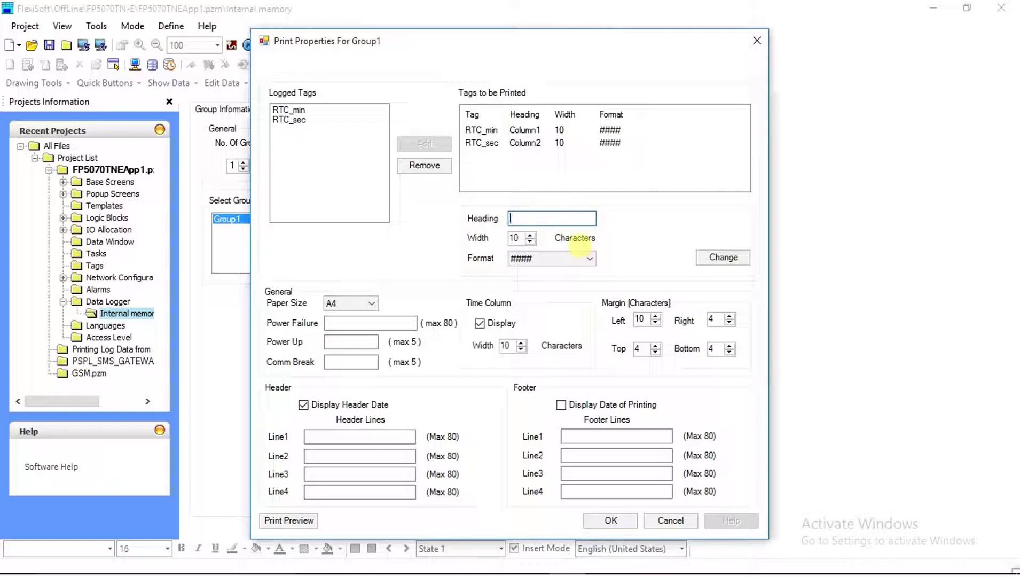
type("RTC_MIN")
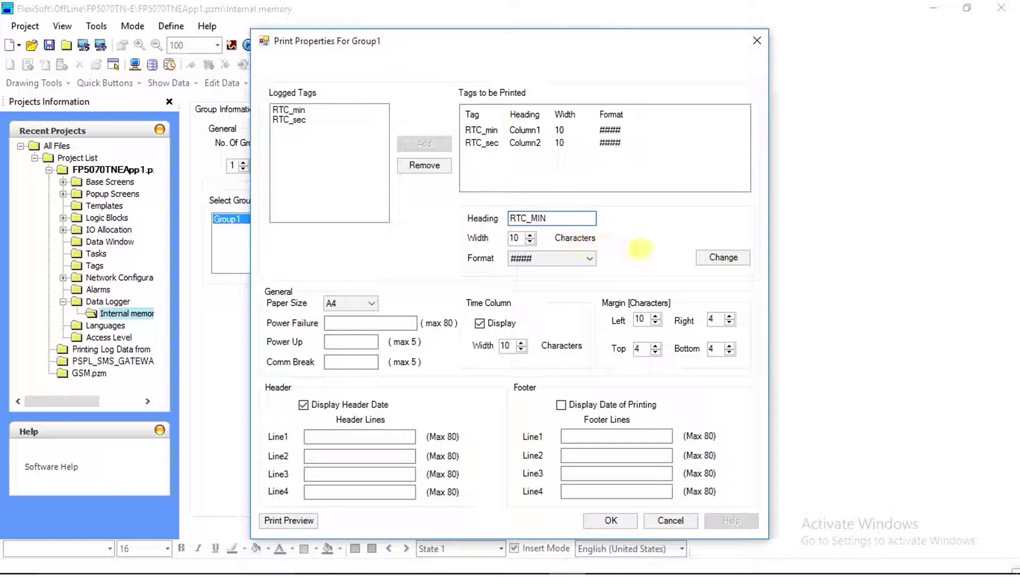
left_click(704, 258)
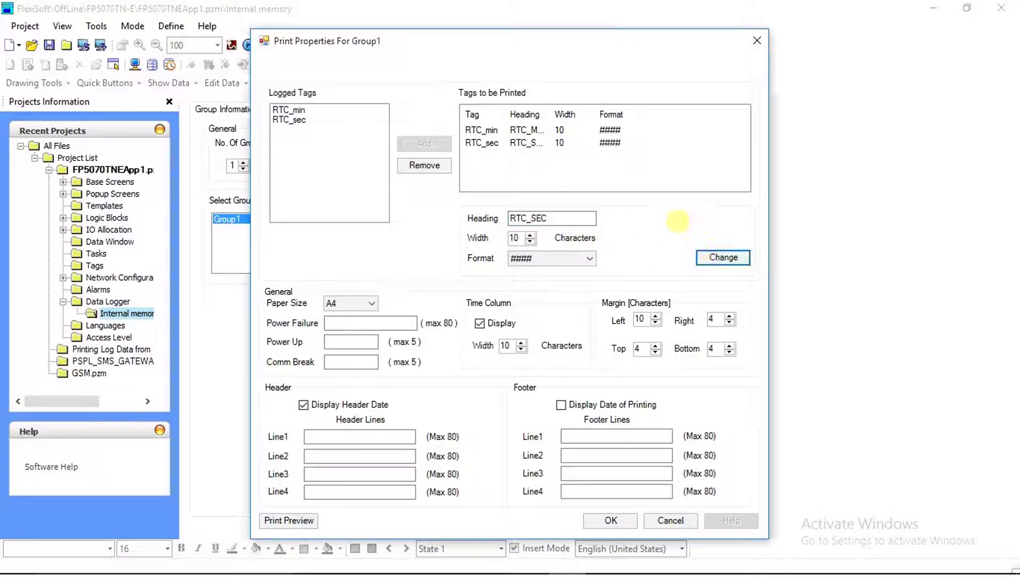
left_click_drag(552, 107, 563, 107)
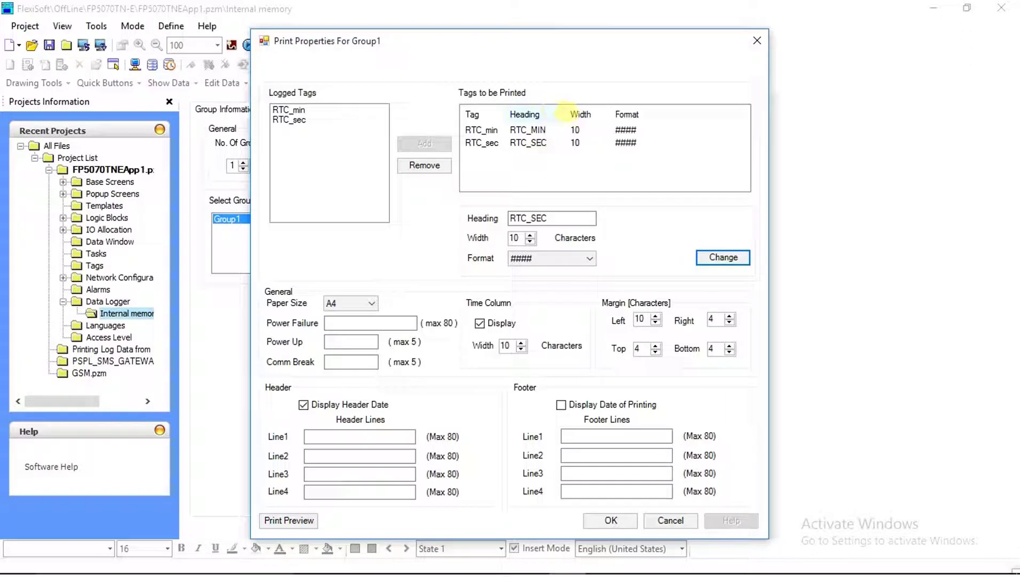
left_click(588, 143)
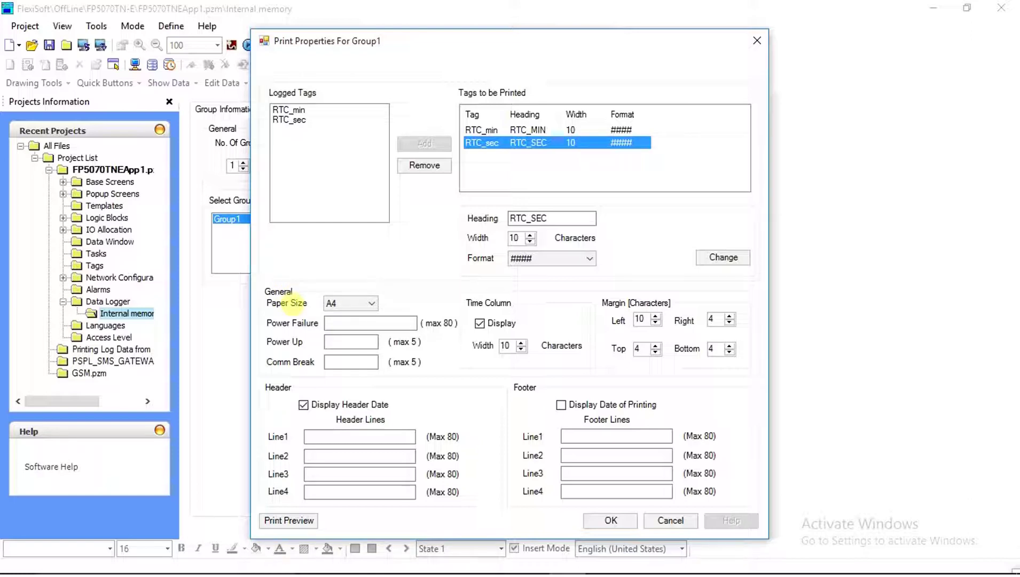
Look through the paper size options and toggle the time column display off and back on.
left_click(352, 303)
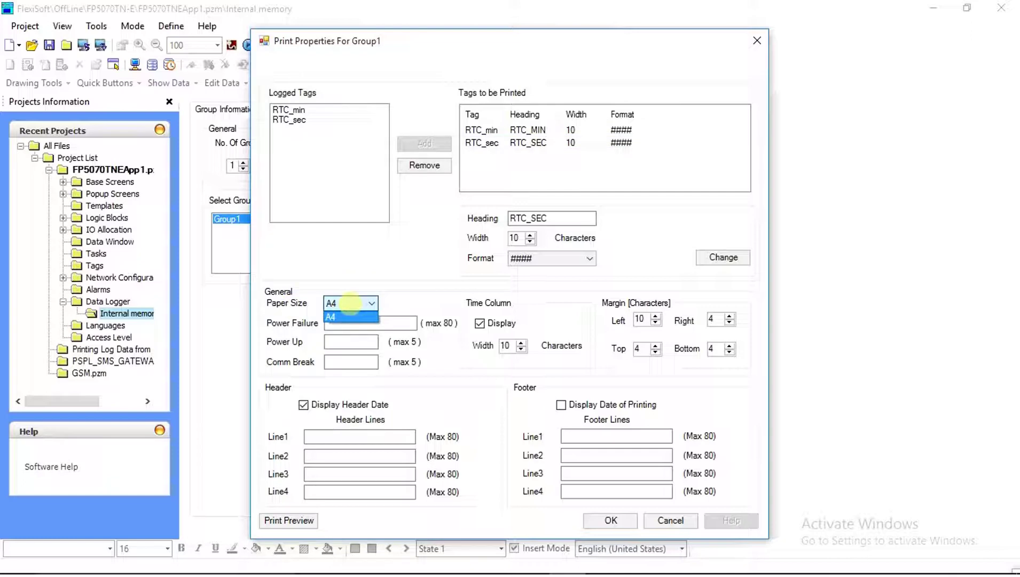
left_click(350, 304)
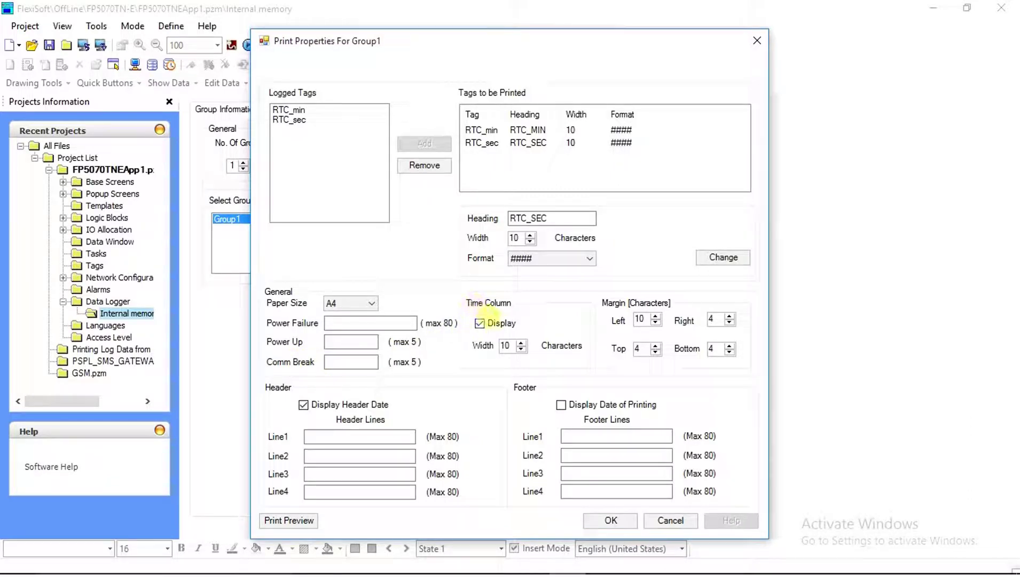
left_click(497, 323)
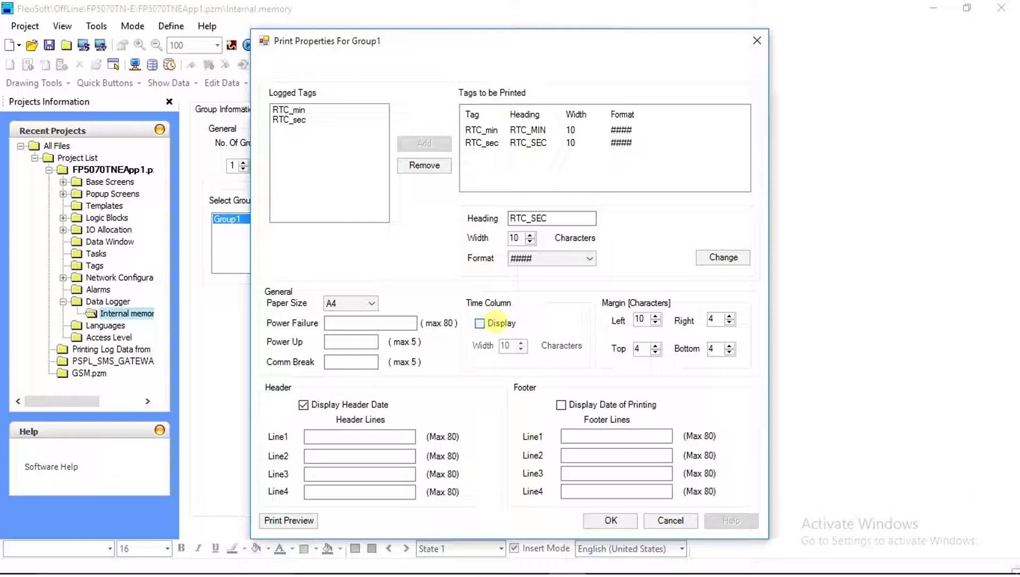
left_click(497, 323)
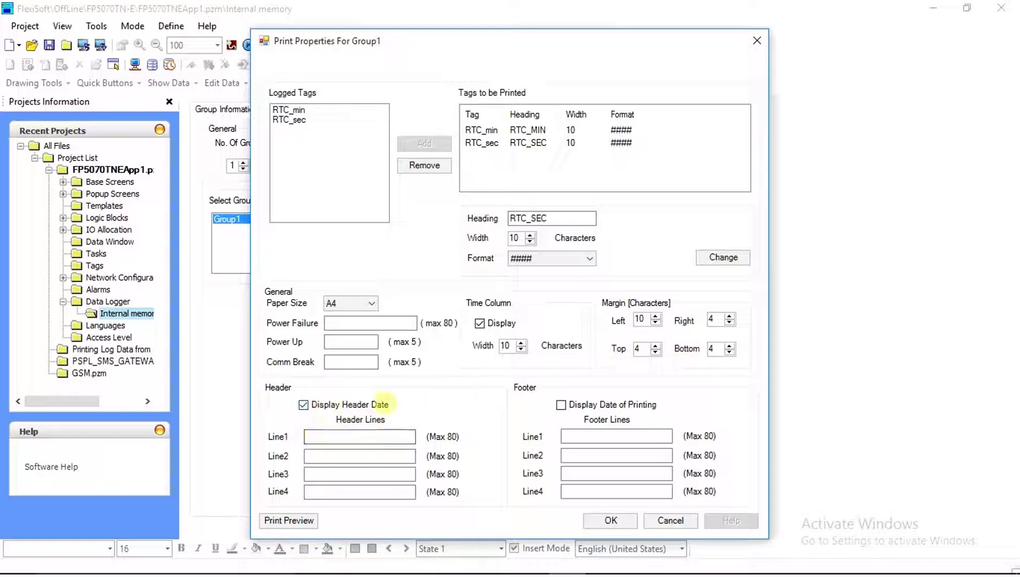
Set header line 1 to "Renu Electronics Private Limited" and footer line 1 to "Data Logger Printing Completed", with the date of printing displayed.
left_click(334, 437)
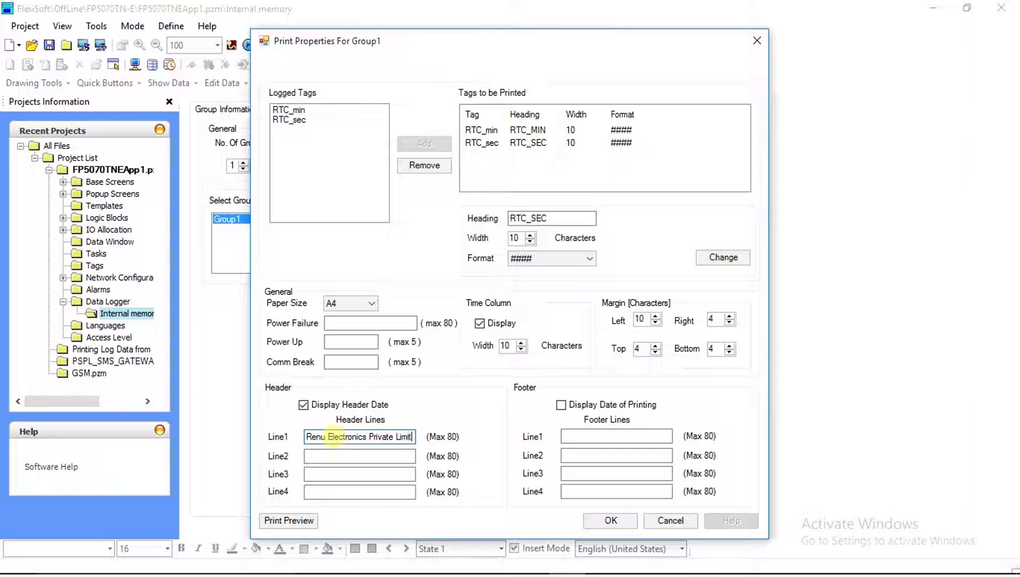
type("ed")
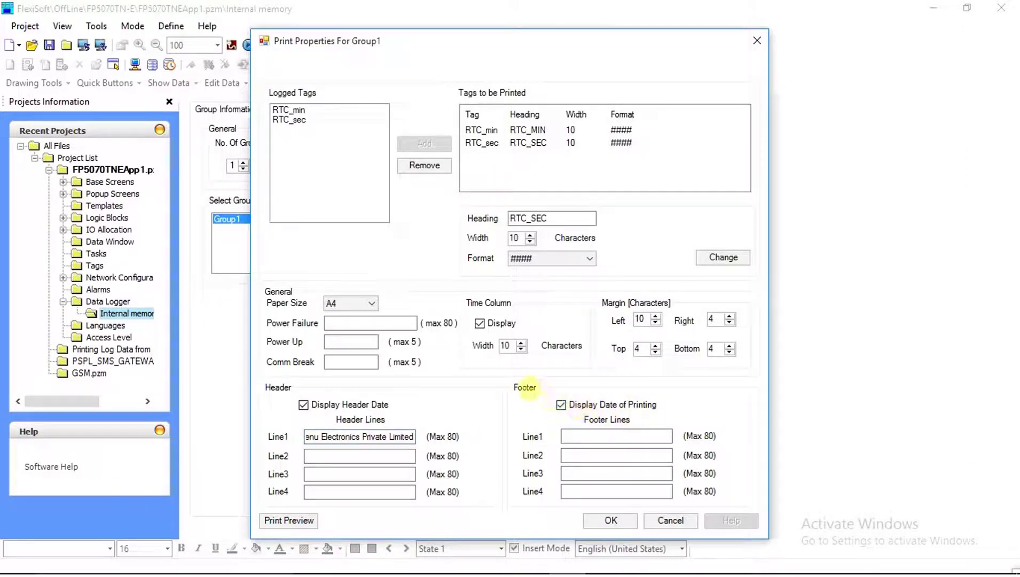
left_click(587, 437)
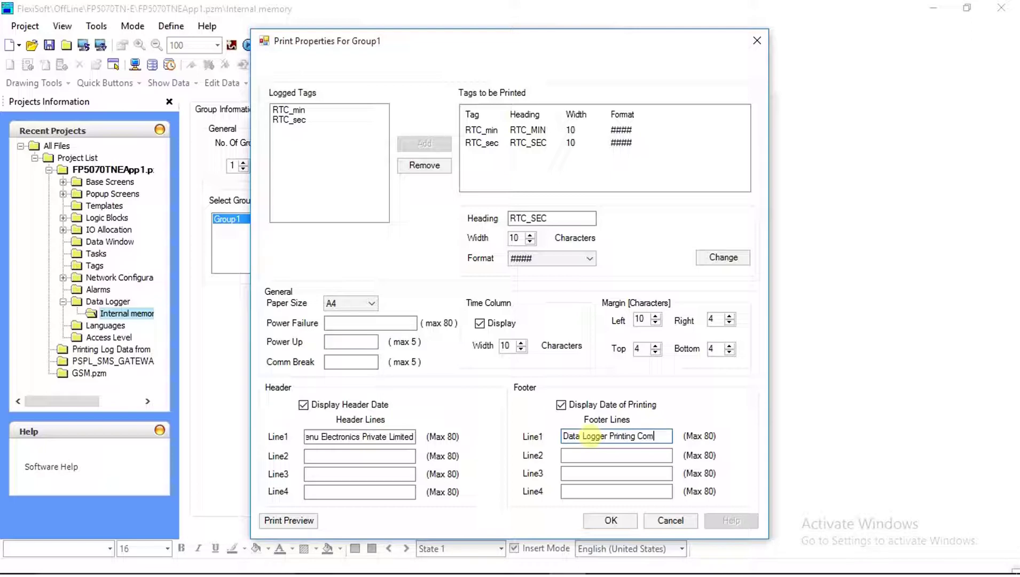
type("ed")
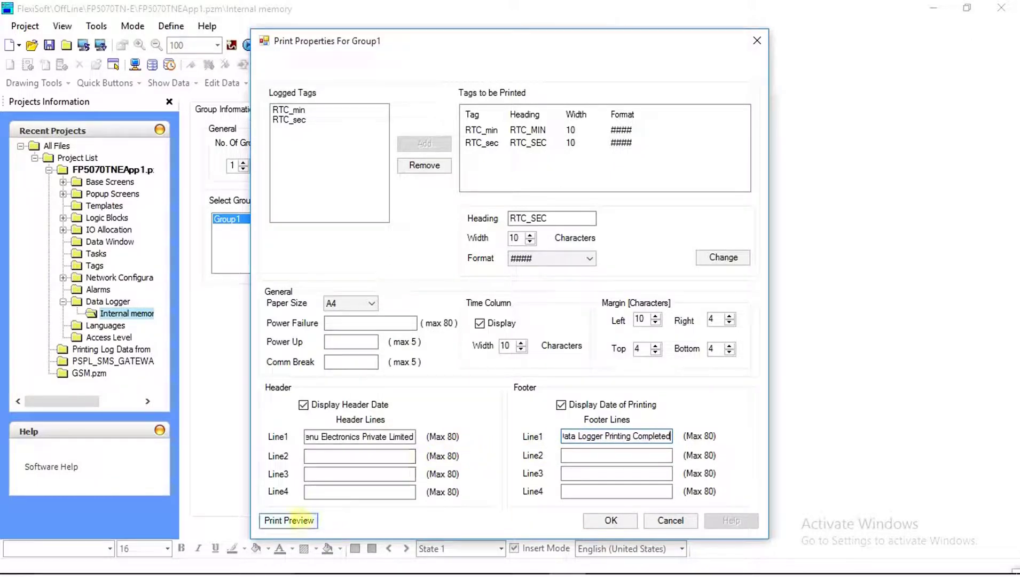
Preview the print layout of Group1, then accept its print properties.
left_click(291, 521)
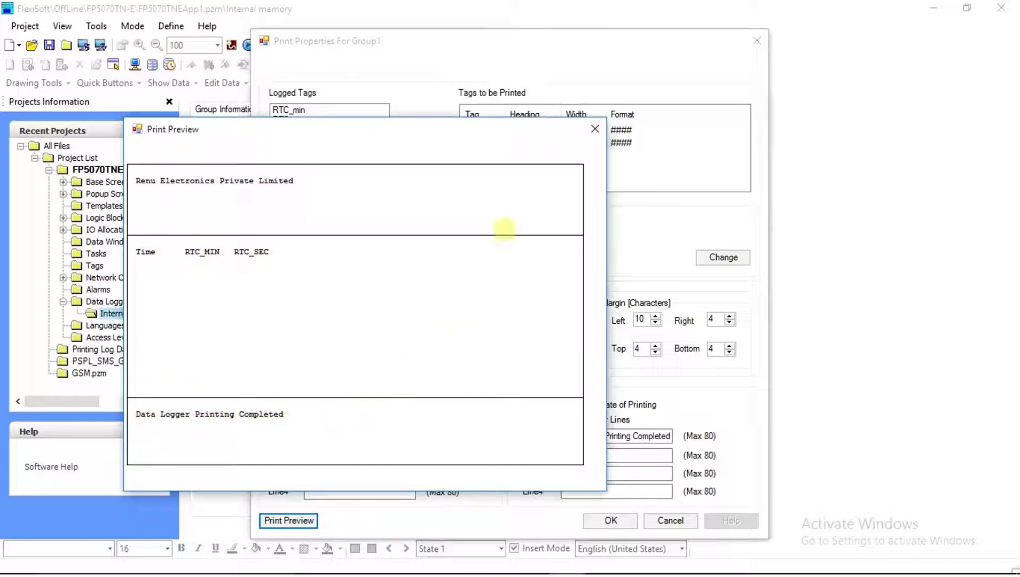
left_click(595, 129)
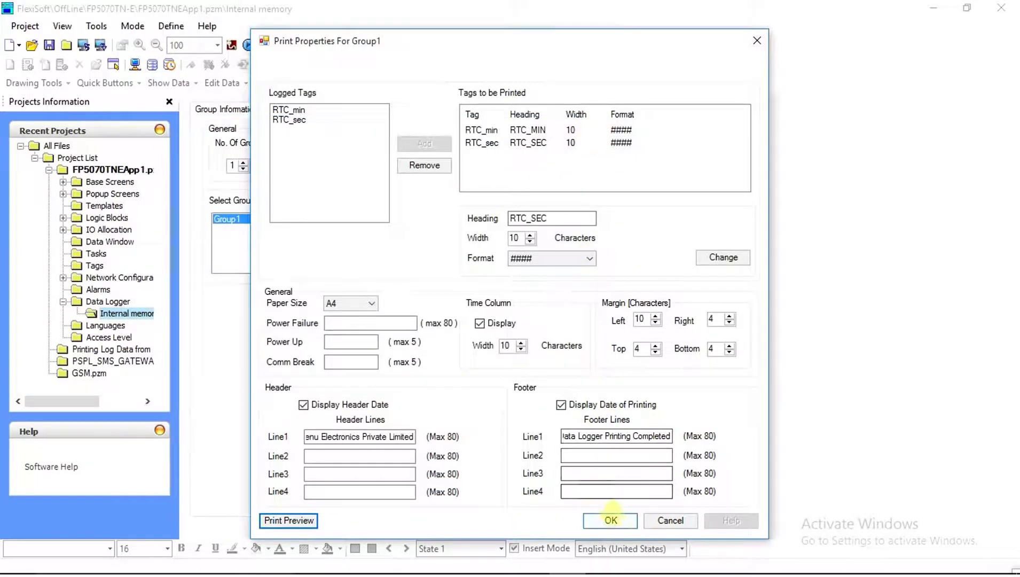
left_click(613, 521)
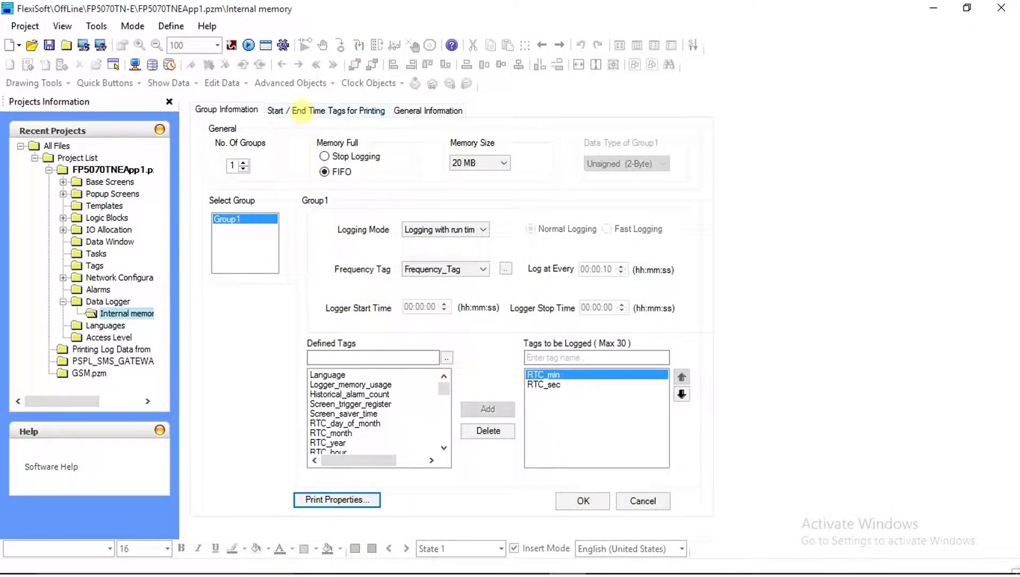
Set the printing duration to More Than 1 Day and auto-add 12 global WORD tags named Data from the start day's tag selection.
left_click(301, 111)
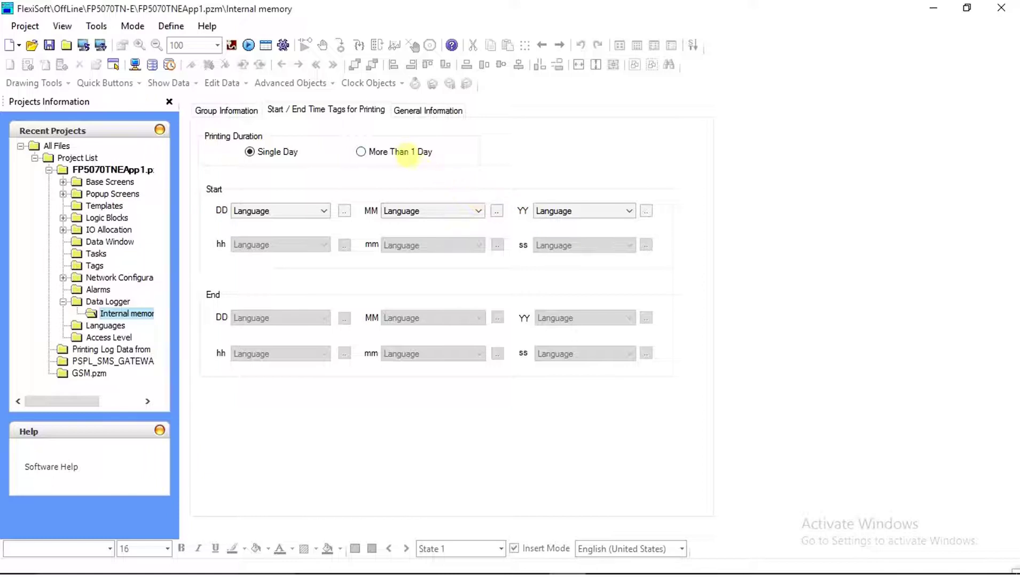
left_click(407, 152)
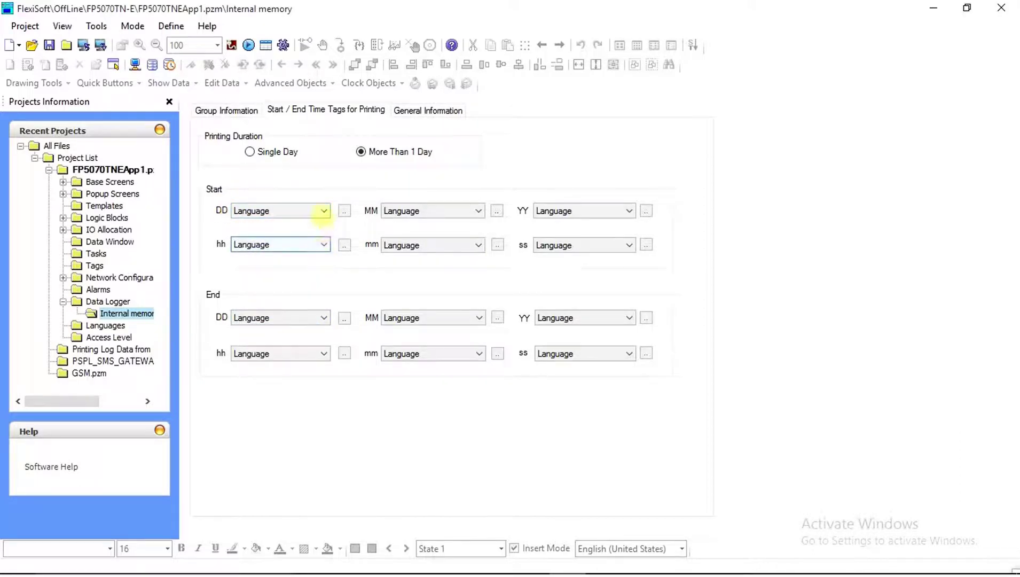
left_click(344, 211)
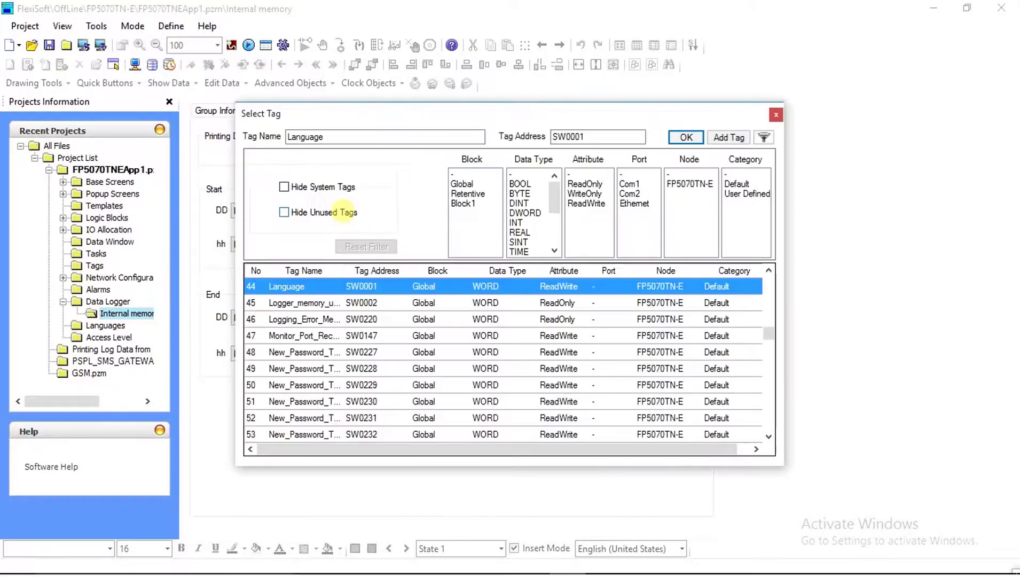
left_click(323, 187)
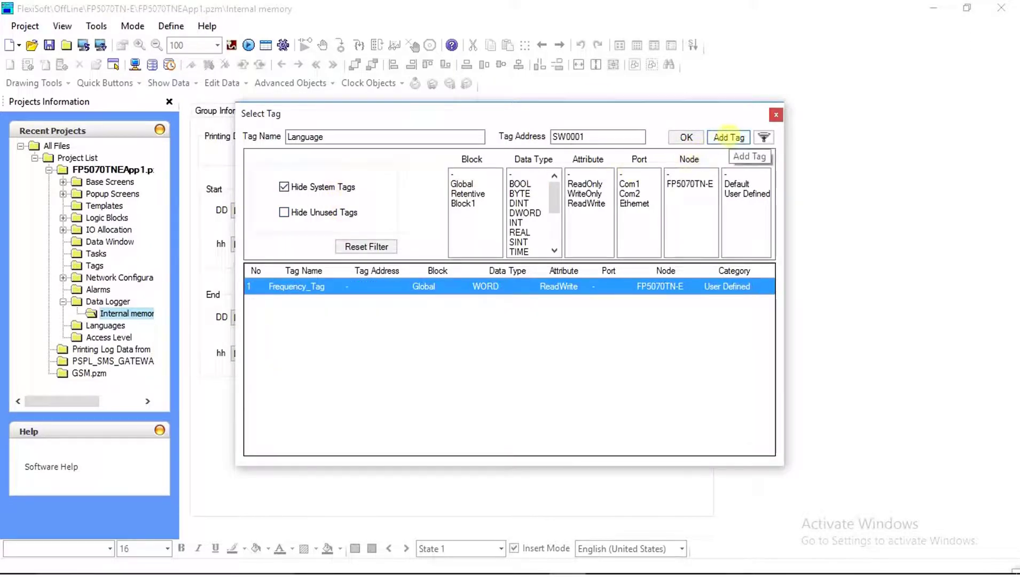
left_click(729, 137)
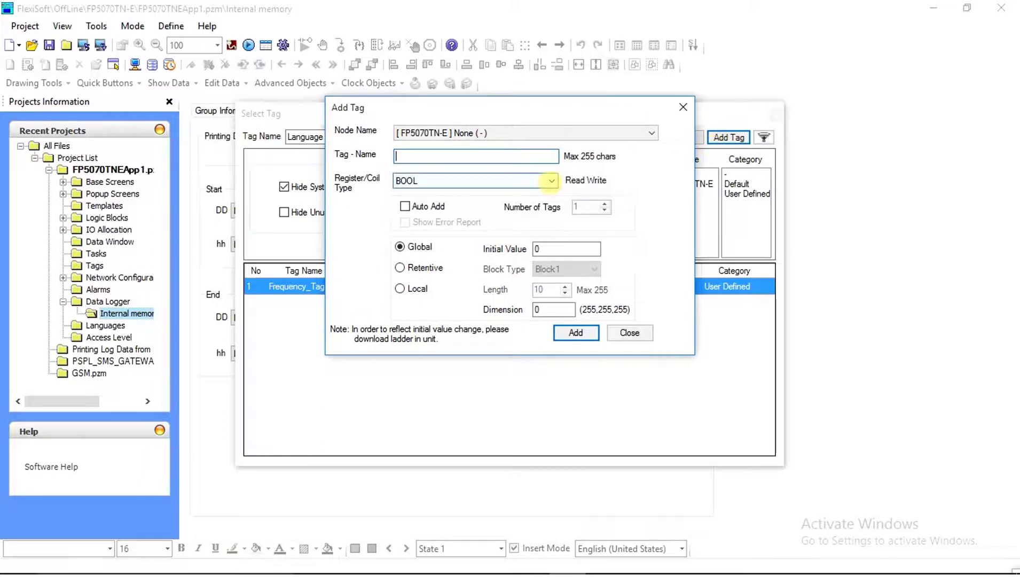
left_click(536, 181)
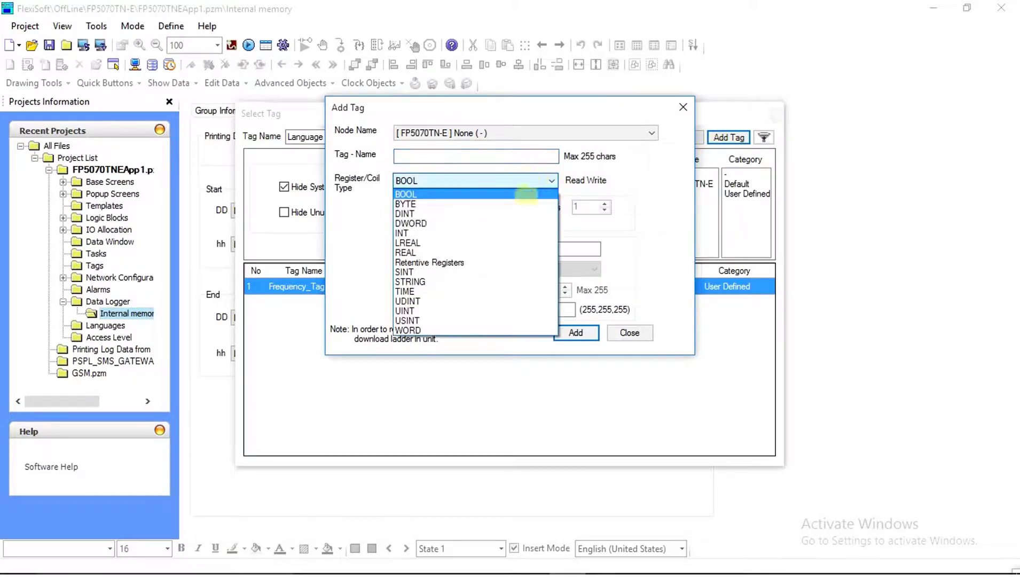
left_click(457, 330)
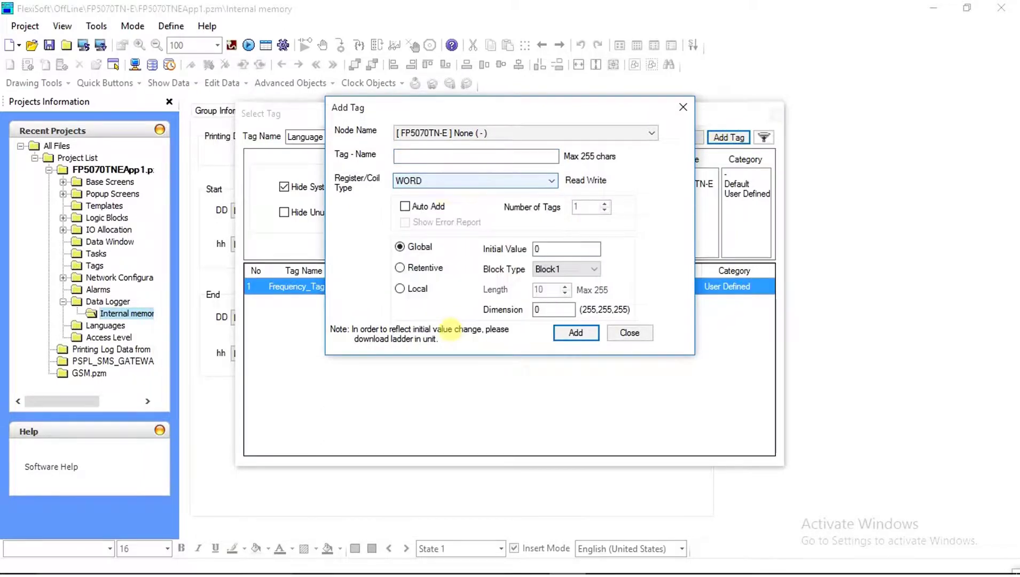
left_click(439, 155)
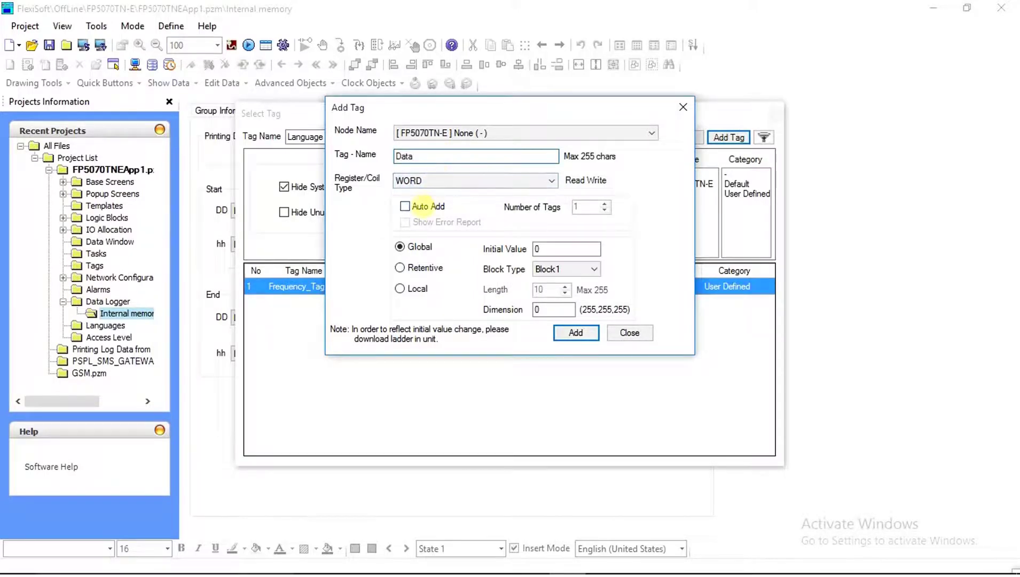
left_click(421, 206)
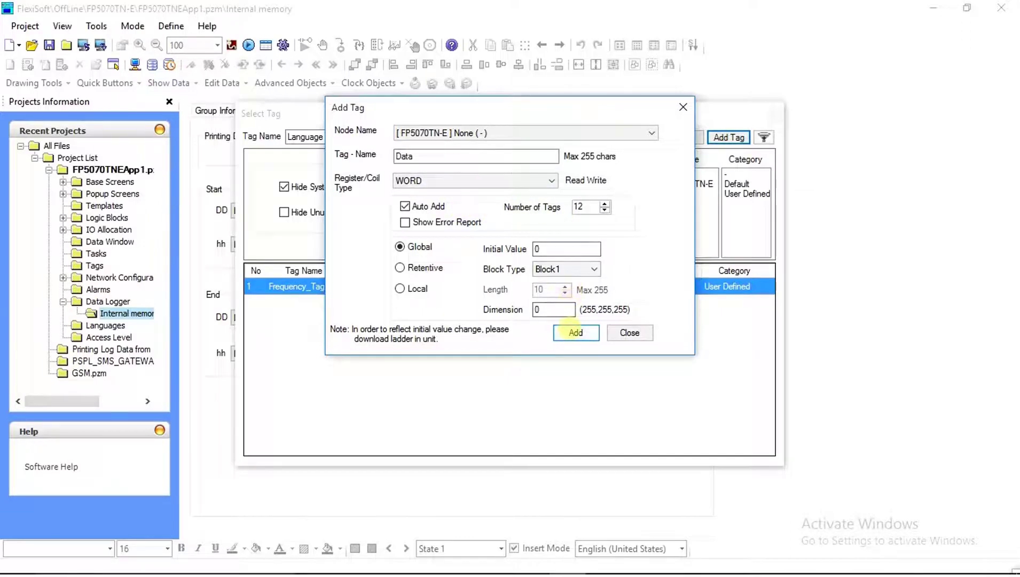
left_click(639, 333)
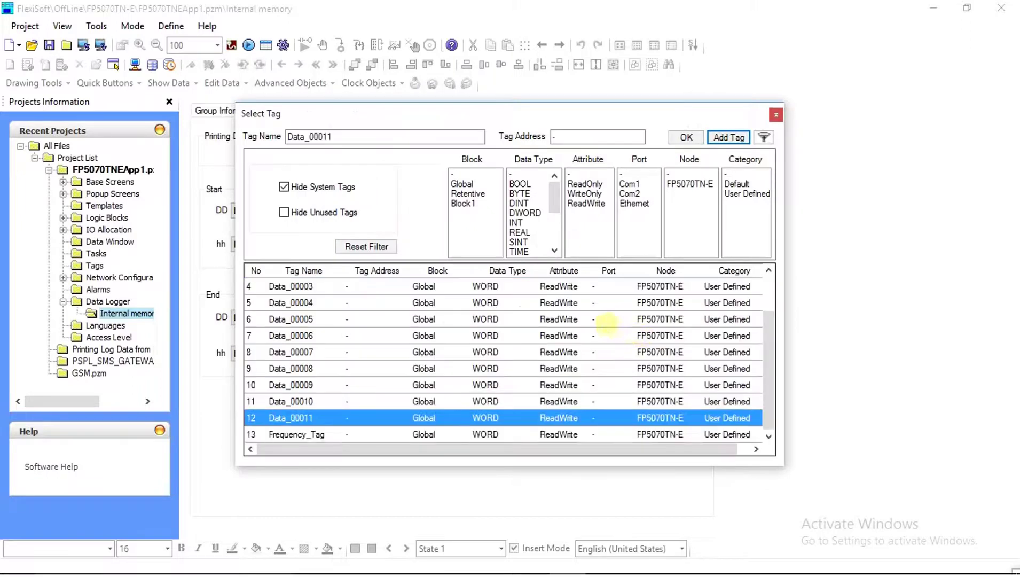
Assign Data_00000, Data_00001 and Data_00002 as the start day, month and year tags for printing.
scroll(599, 322, "up", 1)
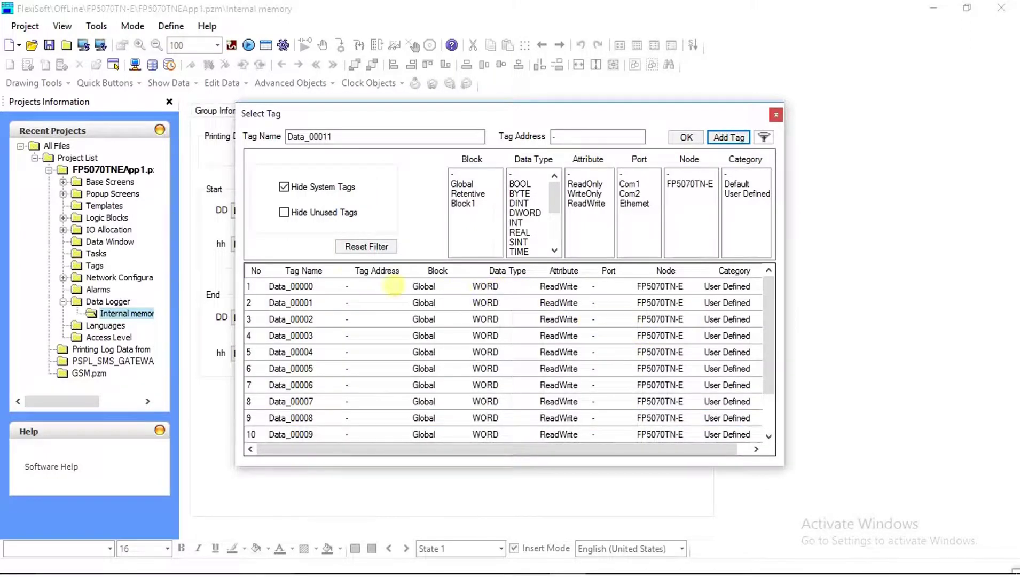
left_click(346, 286)
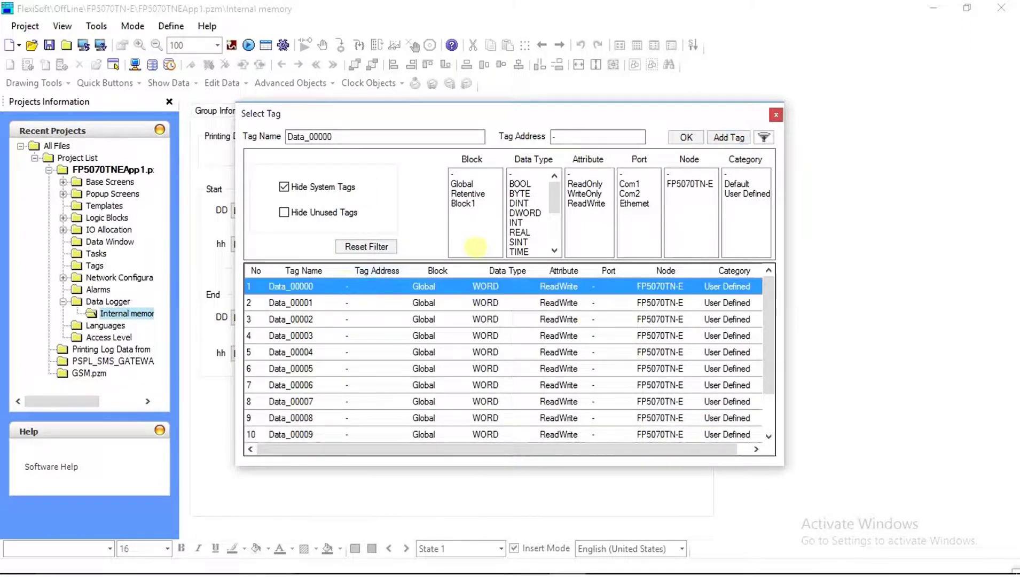
left_click(674, 137)
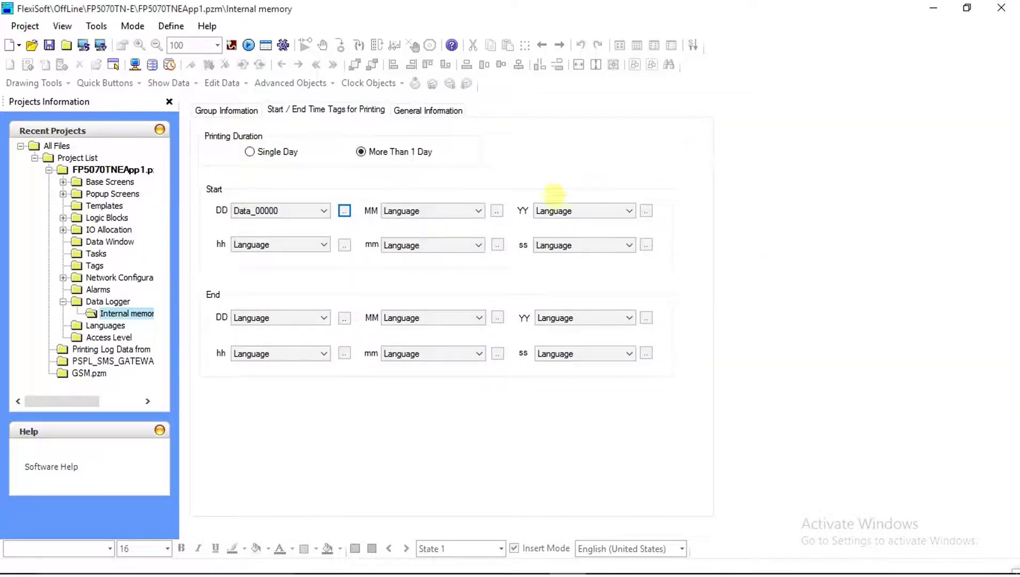
left_click(497, 210)
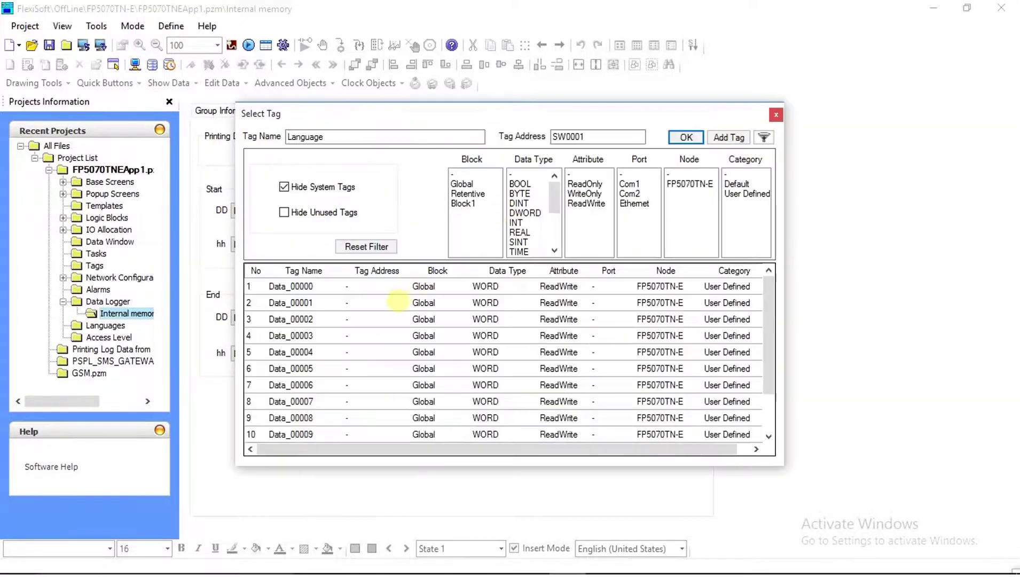
left_click(397, 302)
left_click(687, 136)
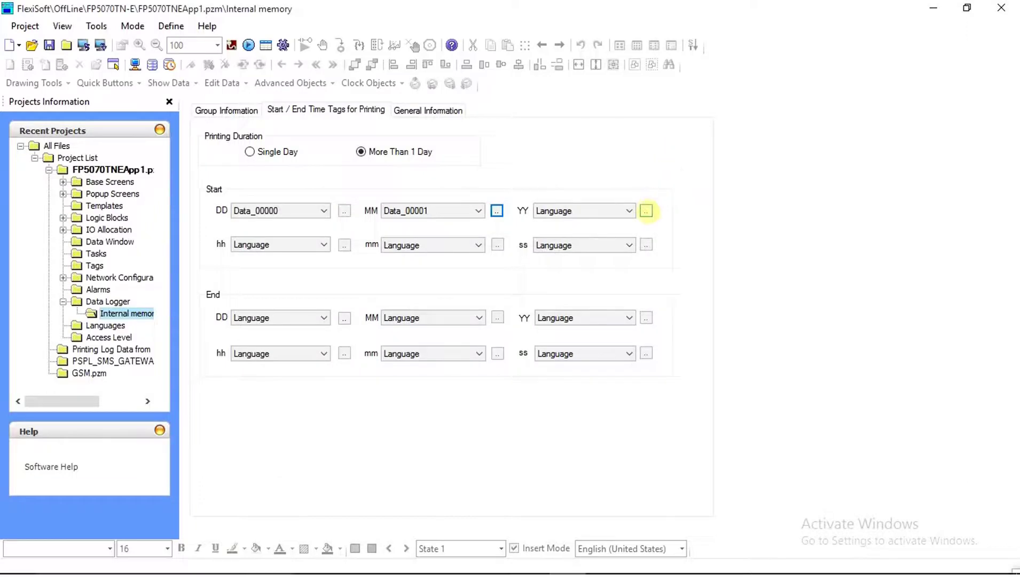
left_click(647, 210)
left_click(387, 319)
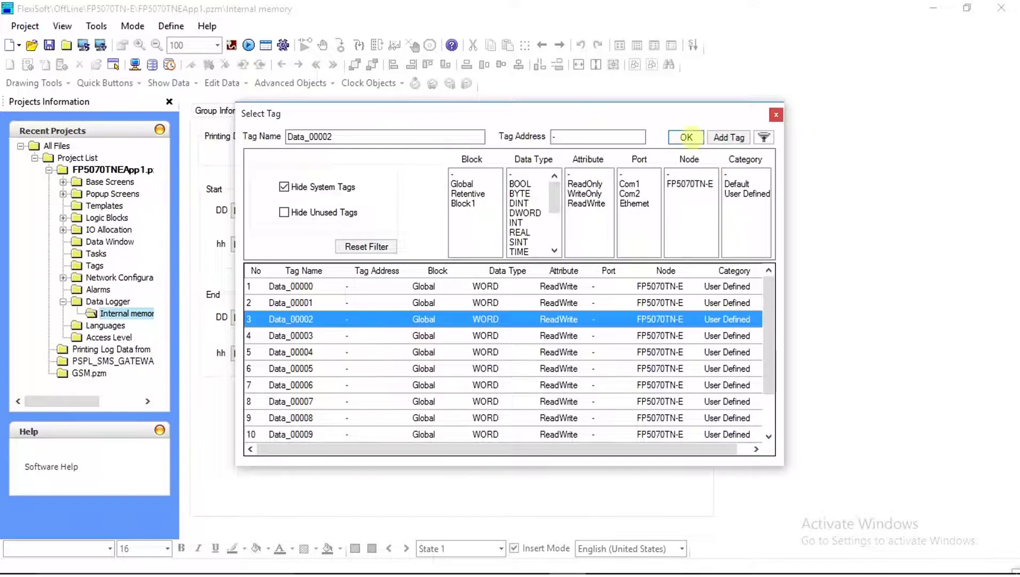
left_click(686, 137)
Assign Data_00003, Data_00004 and Data_00005 as the start hour, minute and second tags for printing.
left_click(344, 245)
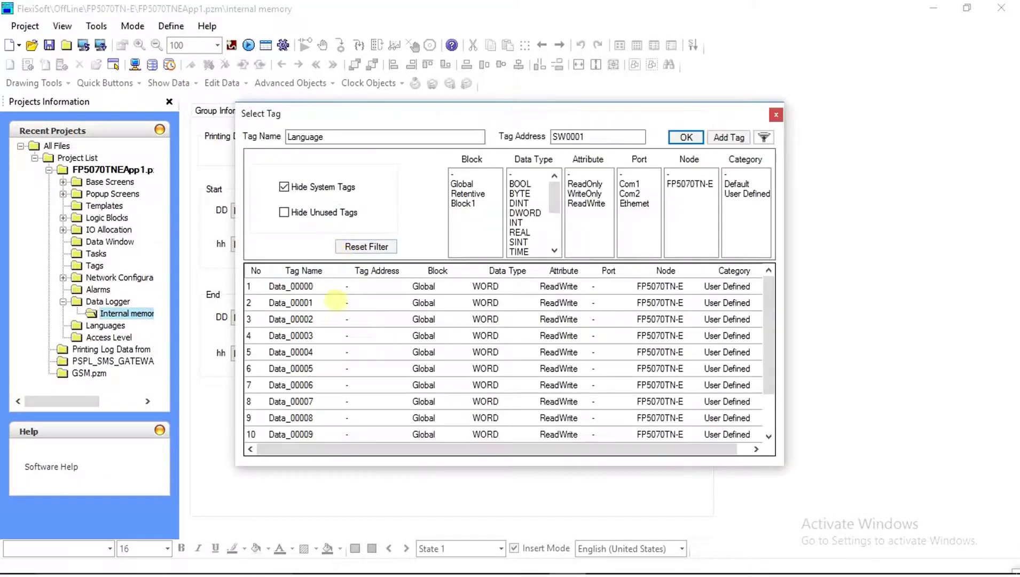
left_click(332, 336)
left_click(687, 137)
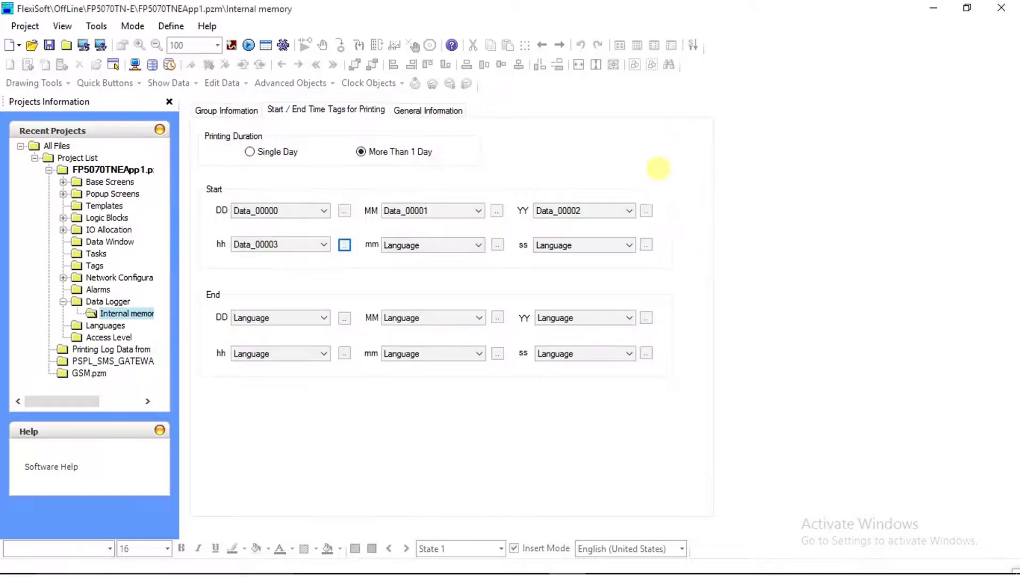
left_click(497, 245)
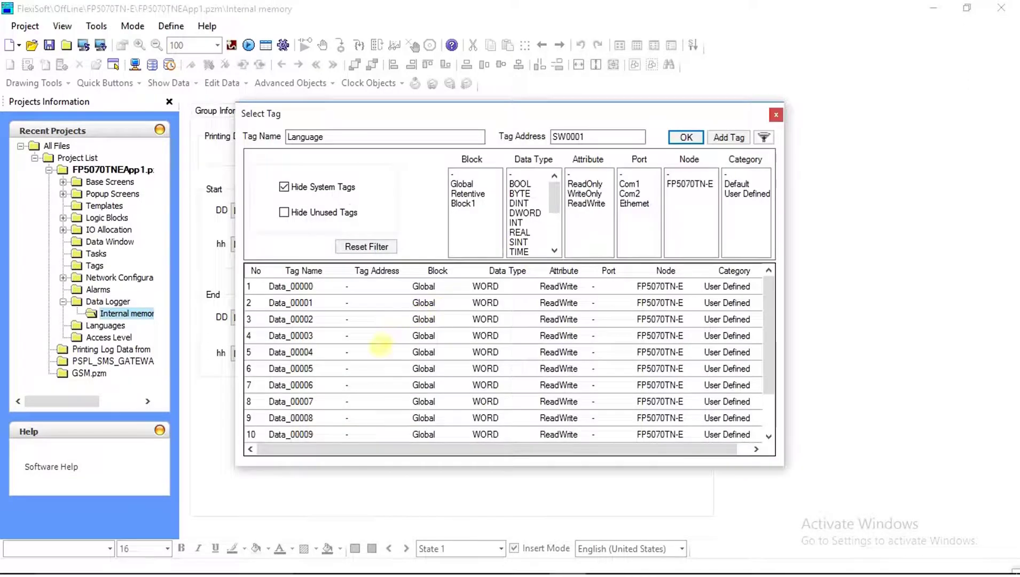
left_click(383, 352)
left_click(686, 137)
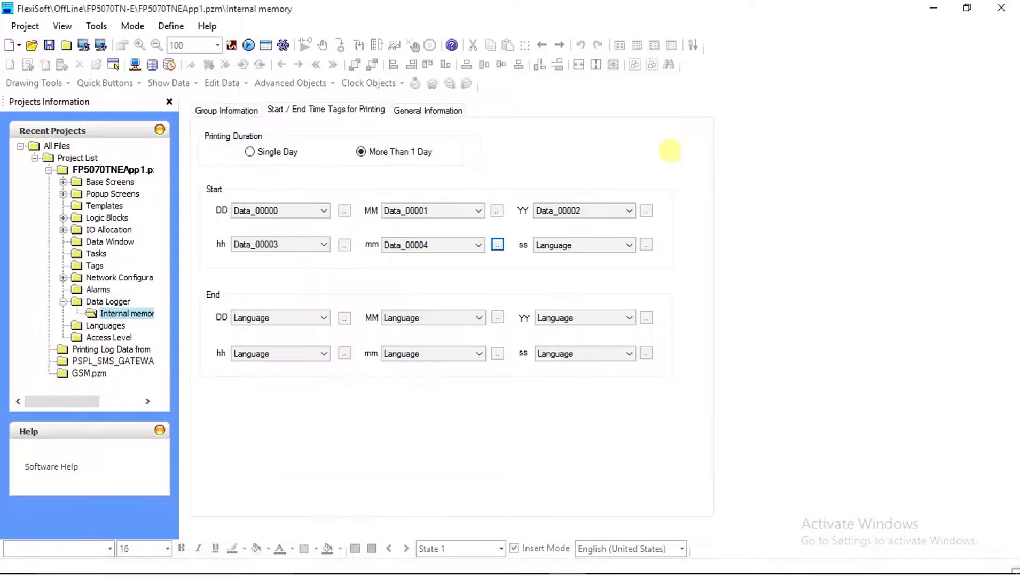
left_click(646, 245)
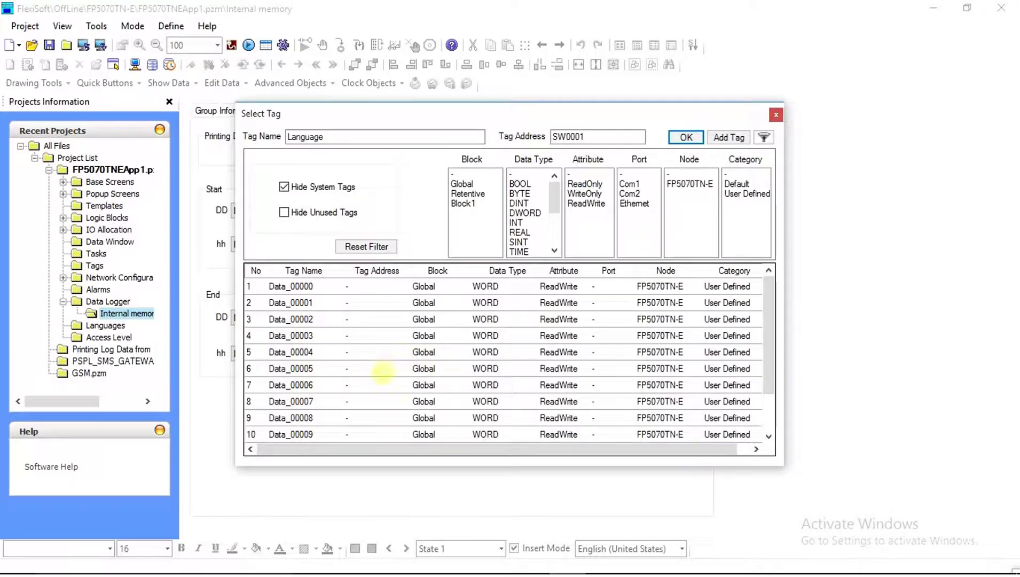
left_click(383, 368)
left_click(687, 137)
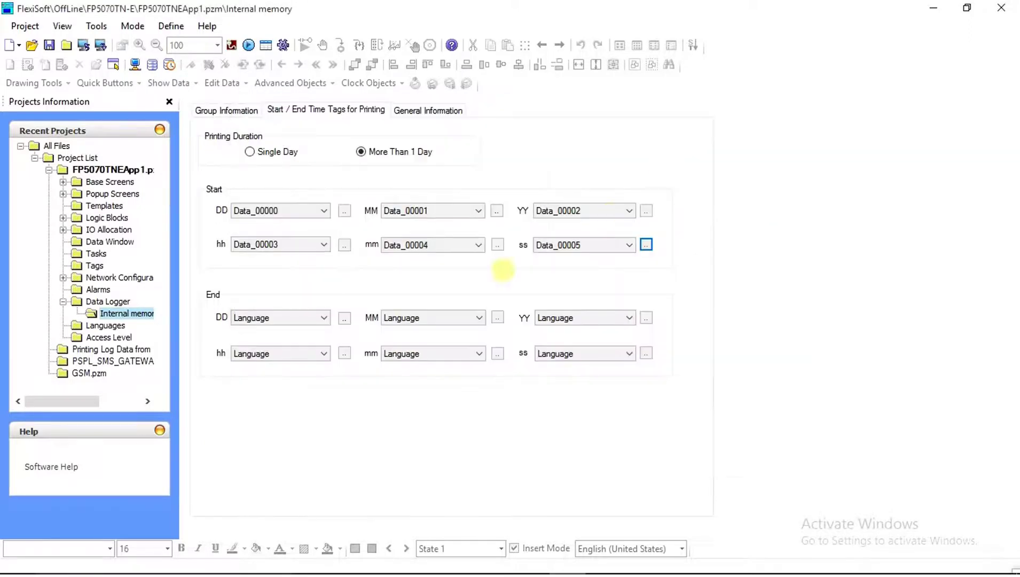
Assign Data_00006, Data_00007 and Data_00008 as the end day, month and year tags for printing.
left_click(345, 319)
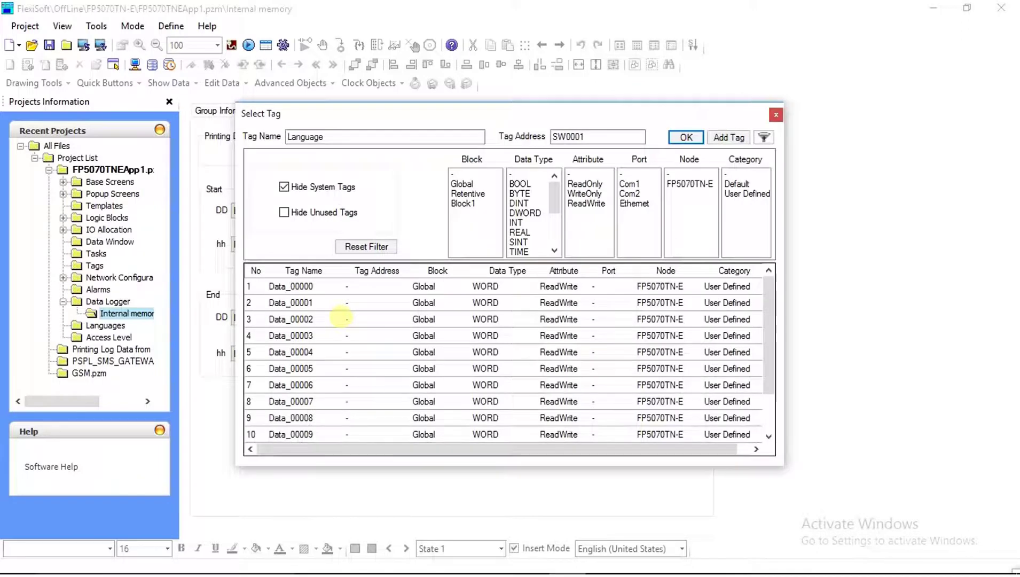
left_click(337, 384)
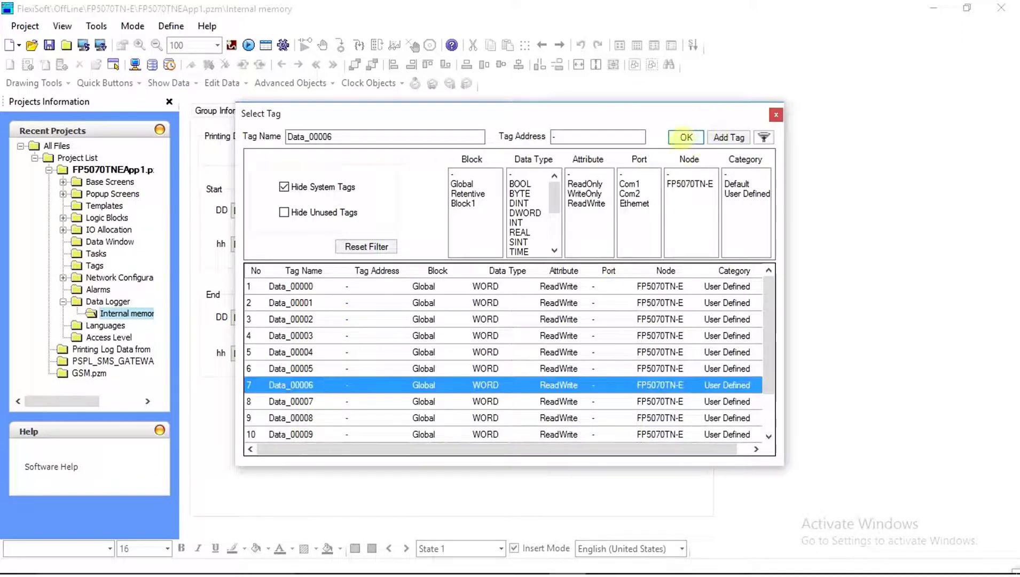
left_click(687, 136)
left_click(495, 317)
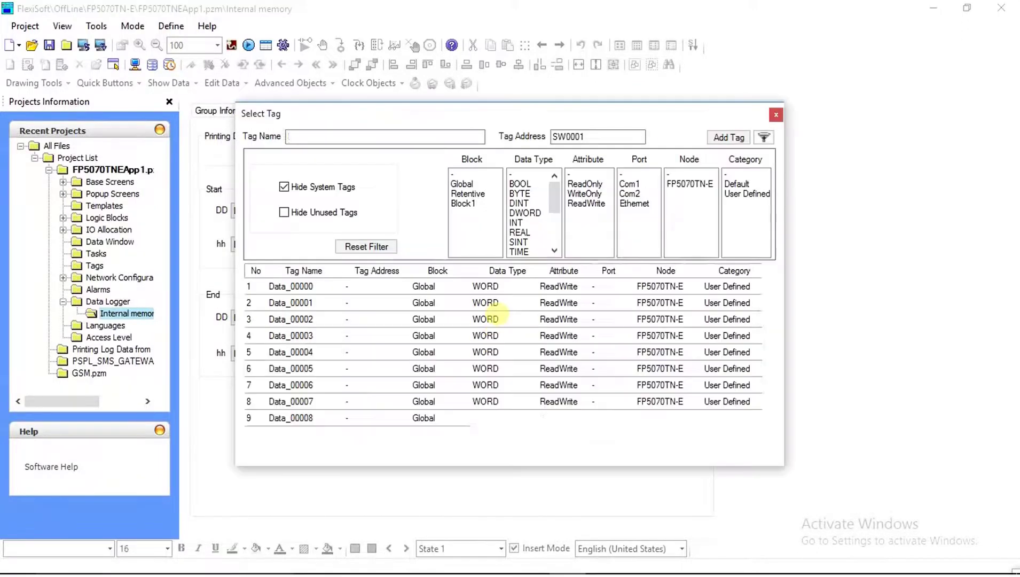
left_click(381, 400)
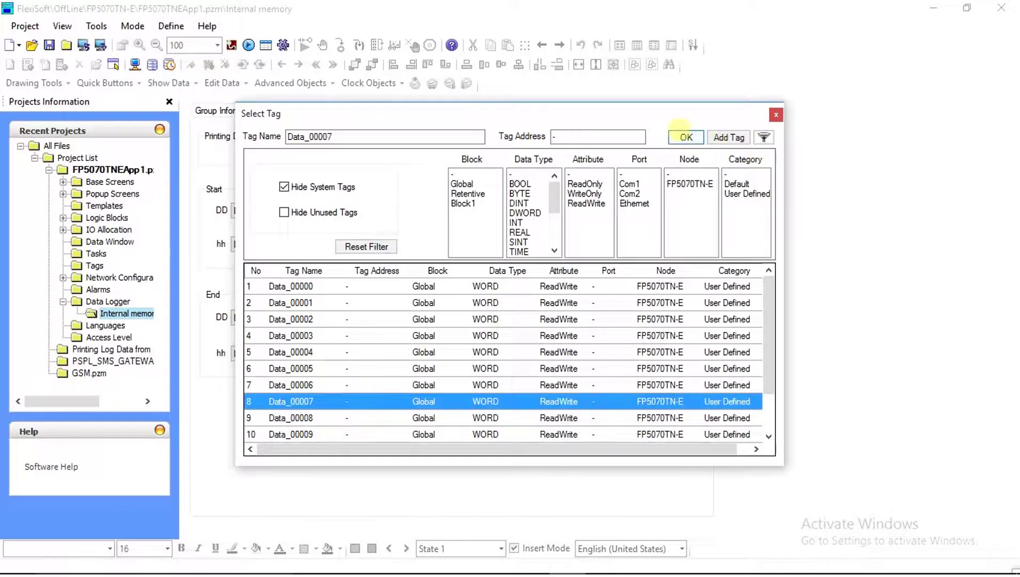
left_click(686, 136)
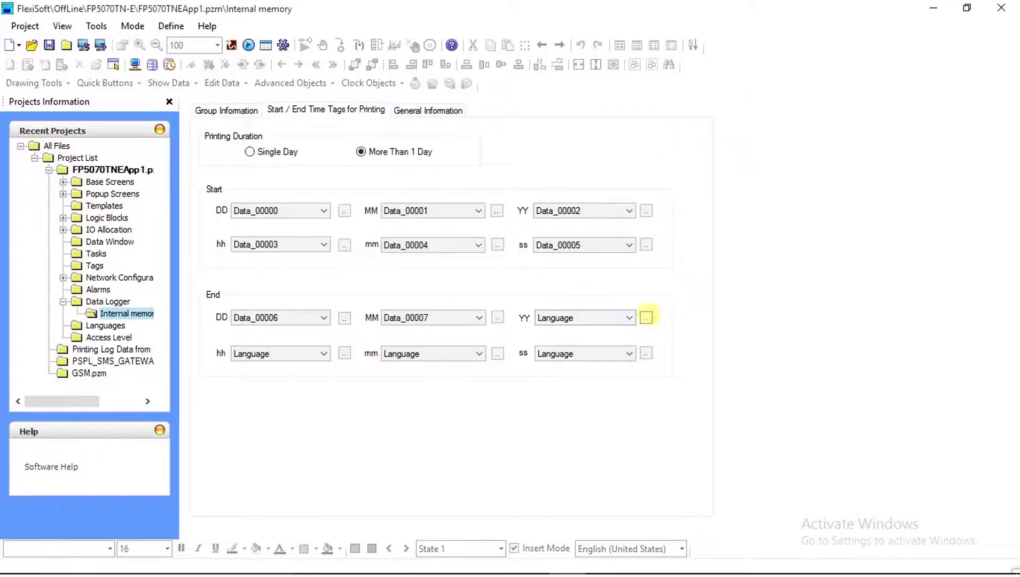
left_click(646, 317)
left_click(424, 418)
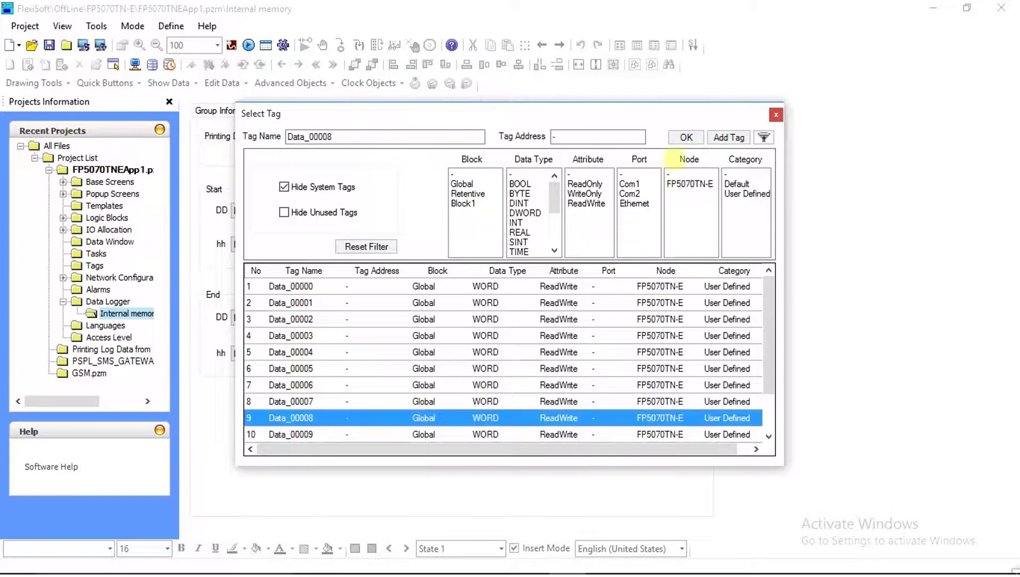
left_click(686, 137)
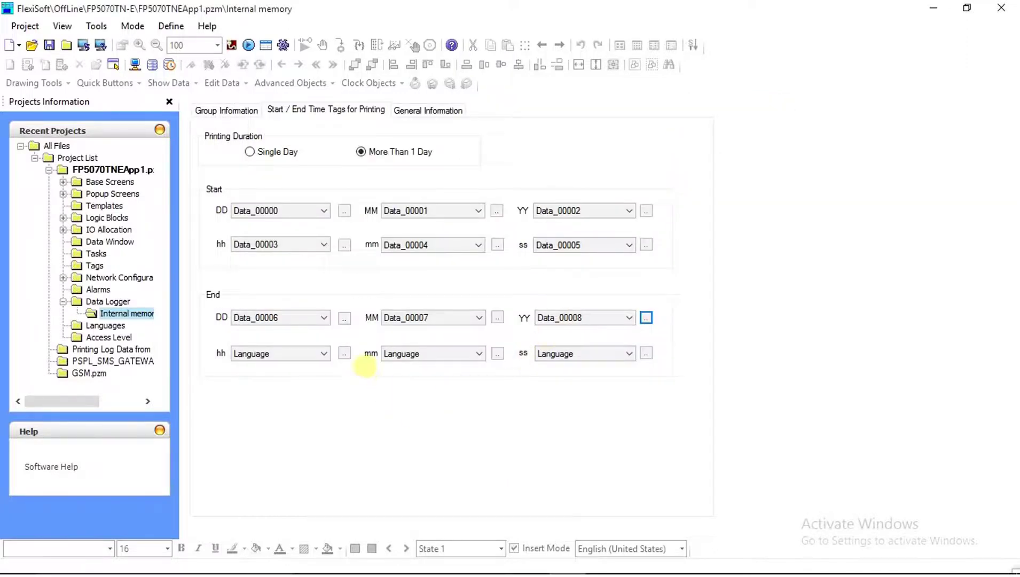
Assign Data_00009, Data_00010 and Data_00011 as the end hour, minute and second tags for printing.
left_click(344, 353)
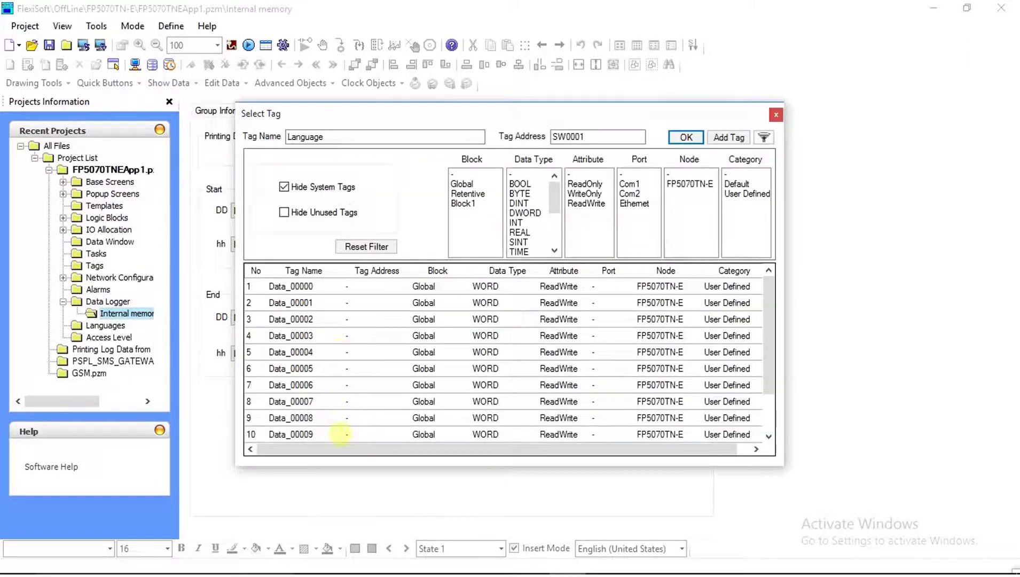
left_click(341, 434)
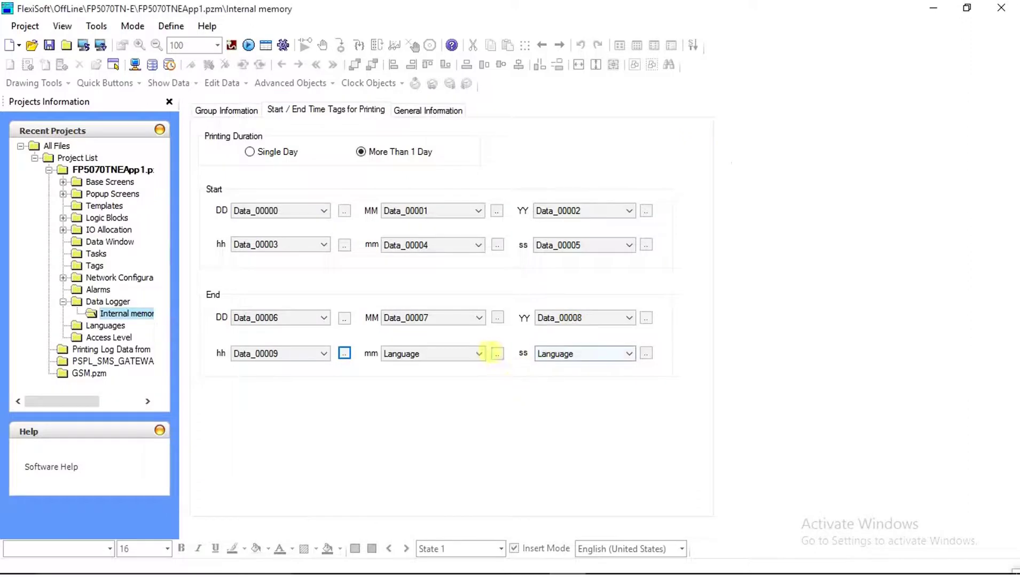
left_click(497, 354)
scroll(476, 353, "down", 1)
left_click(396, 401)
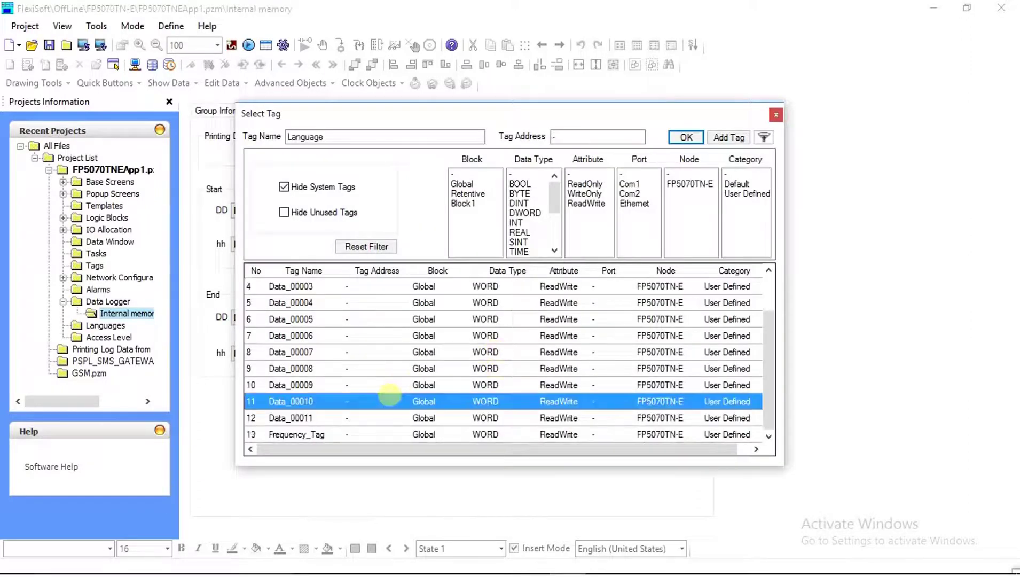
left_click(686, 137)
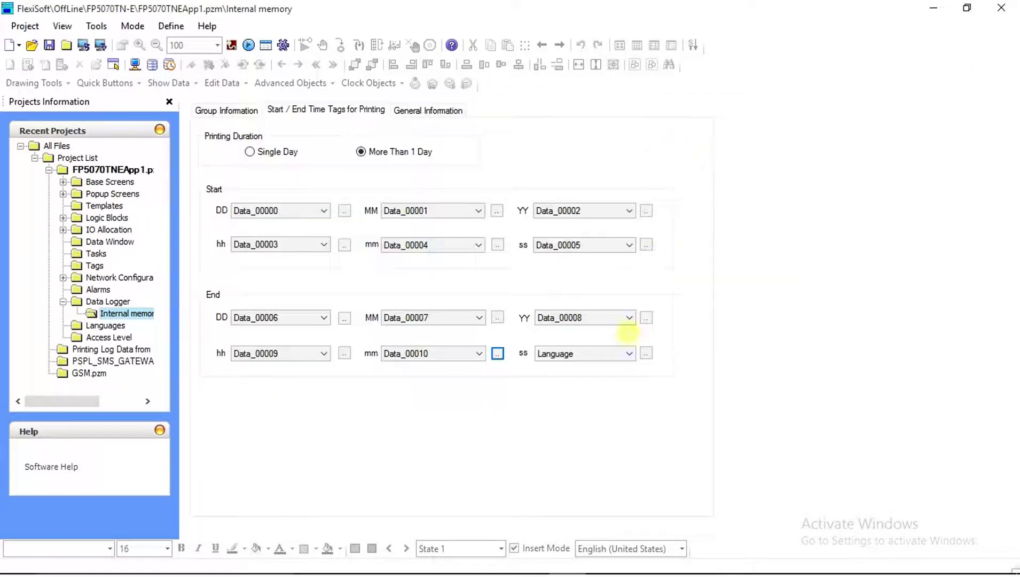
left_click(645, 354)
scroll(385, 427, "down", 1)
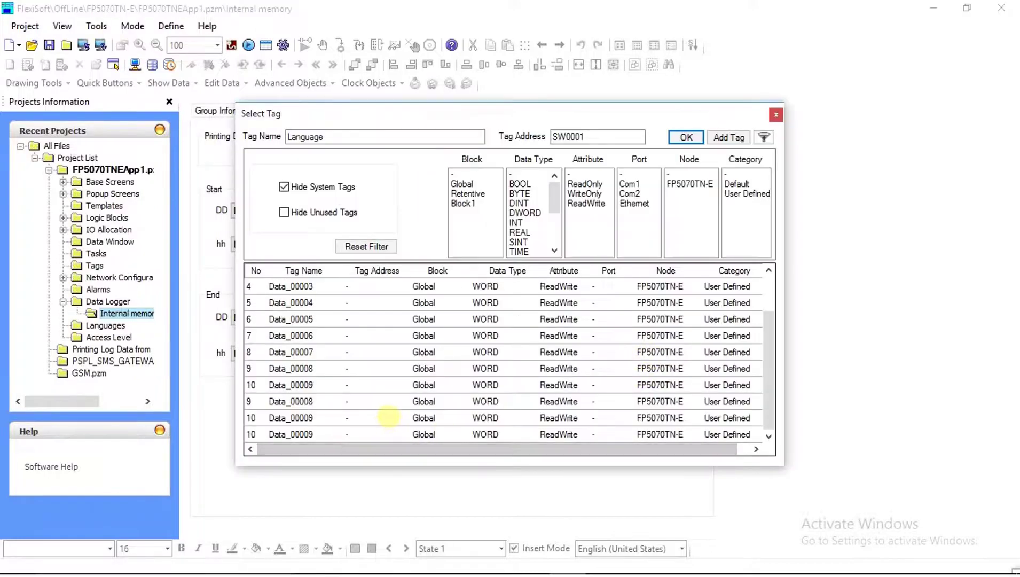
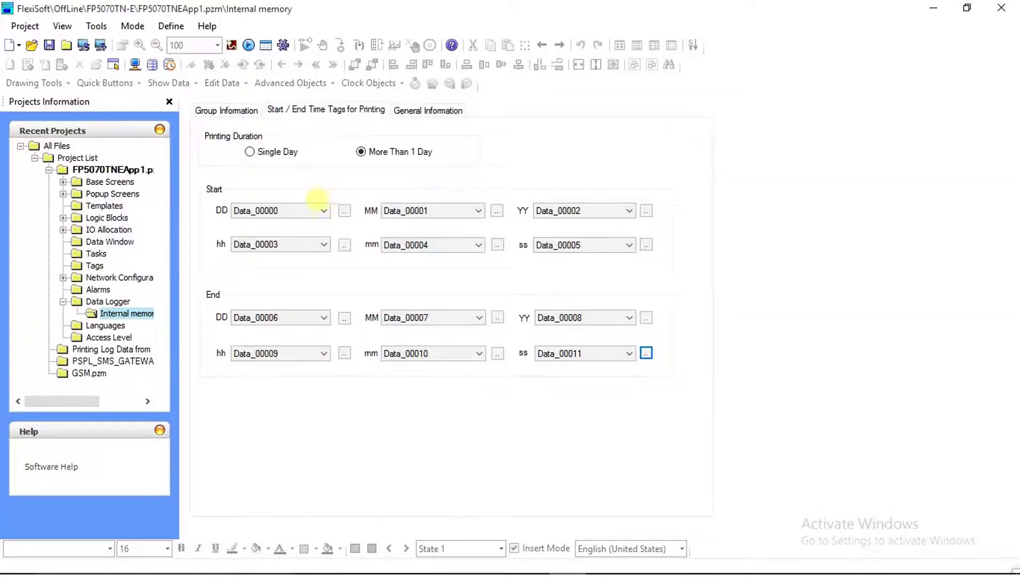
left_click(398, 210)
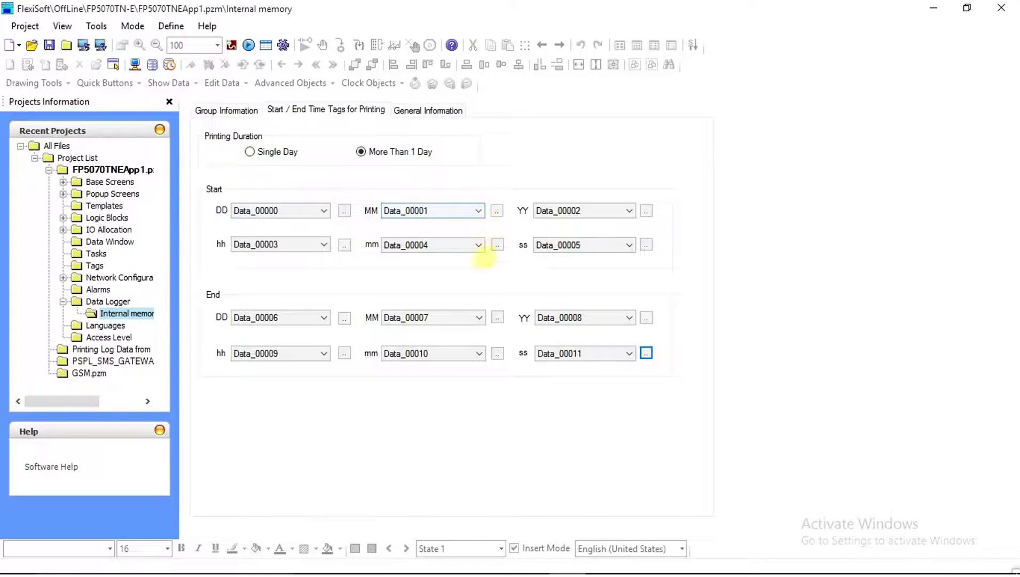
Review the data logger's general information, then accept the Group1 logging configuration.
left_click(435, 110)
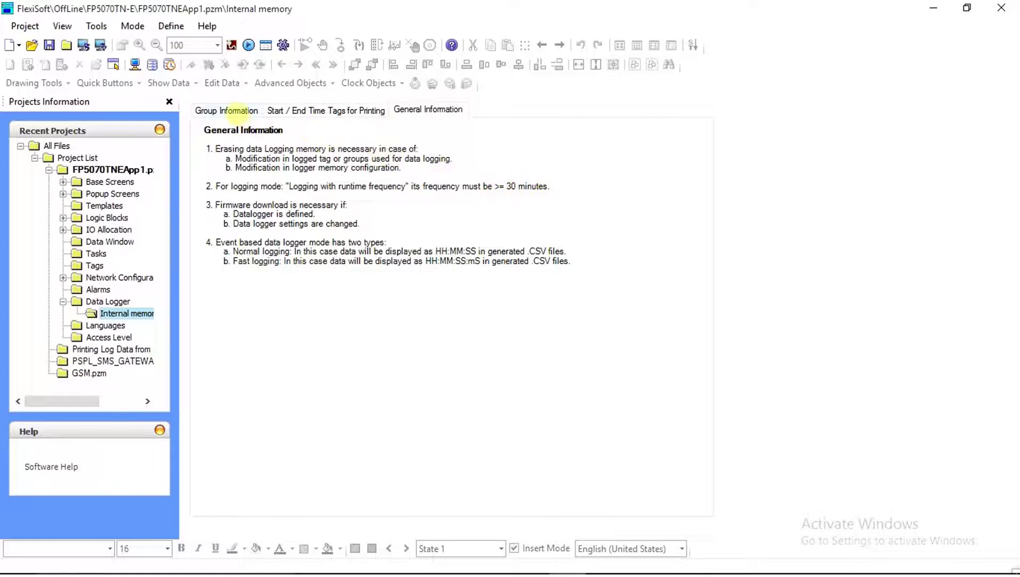
left_click(227, 111)
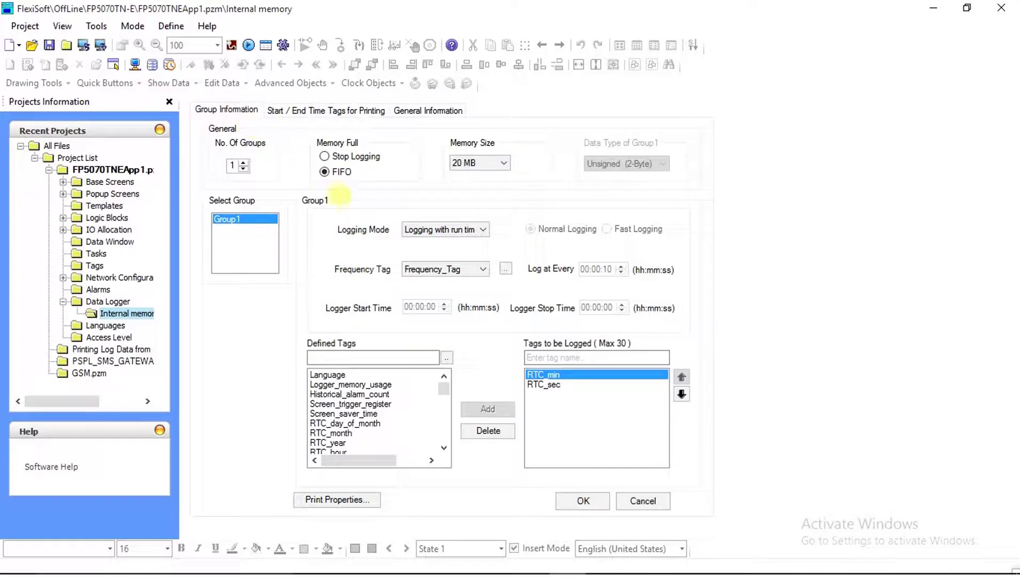
left_click(583, 501)
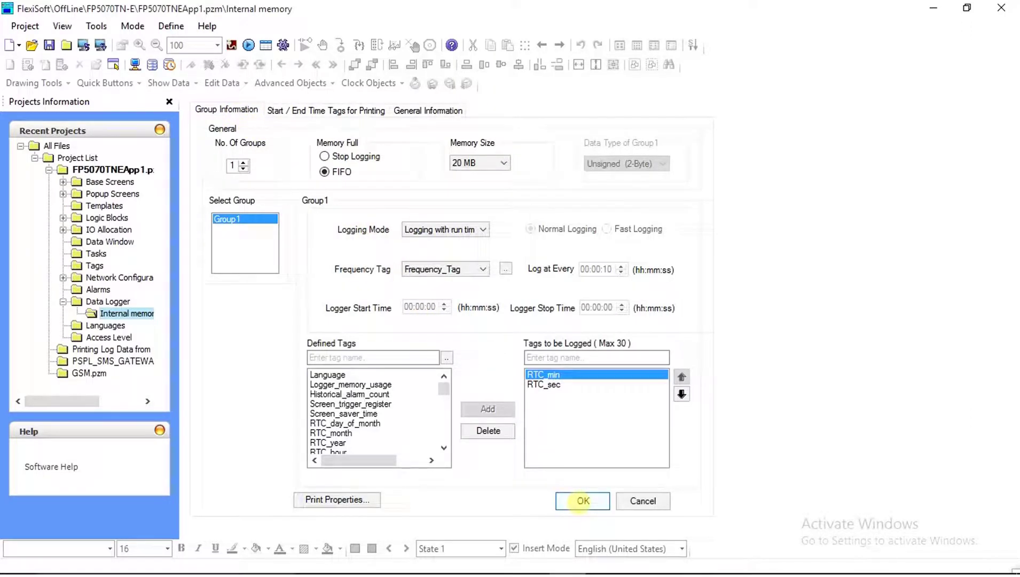
left_click(583, 501)
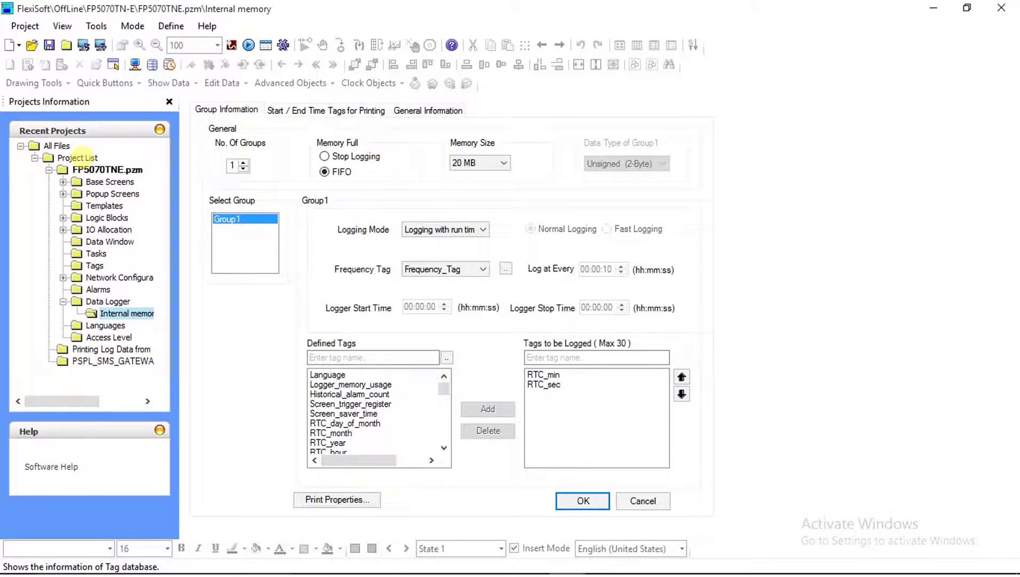
Begin adding a node on the Com1 port in the network configuration and choose Serial Printer as its protocol.
left_click(95, 275)
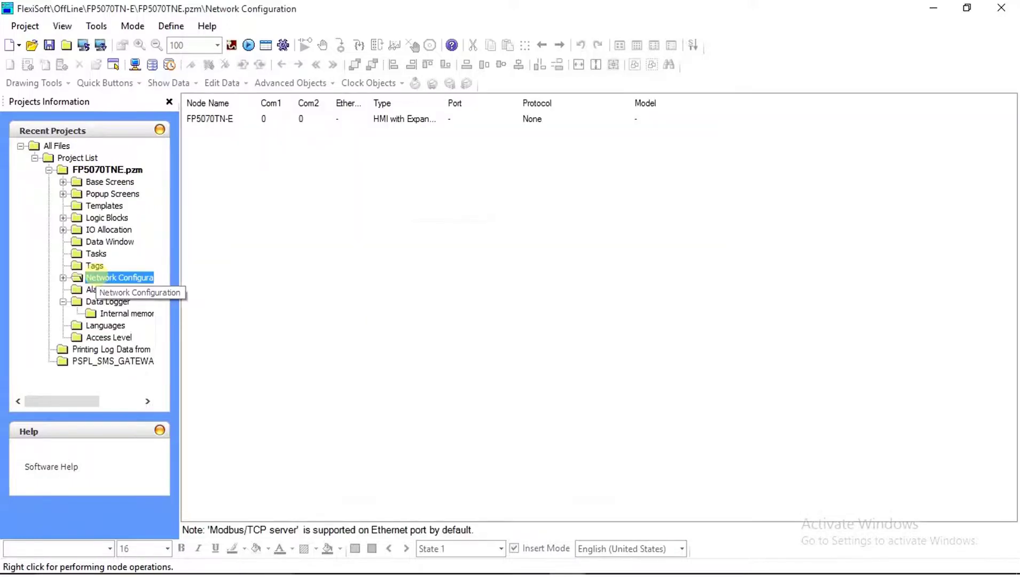
left_click(62, 278)
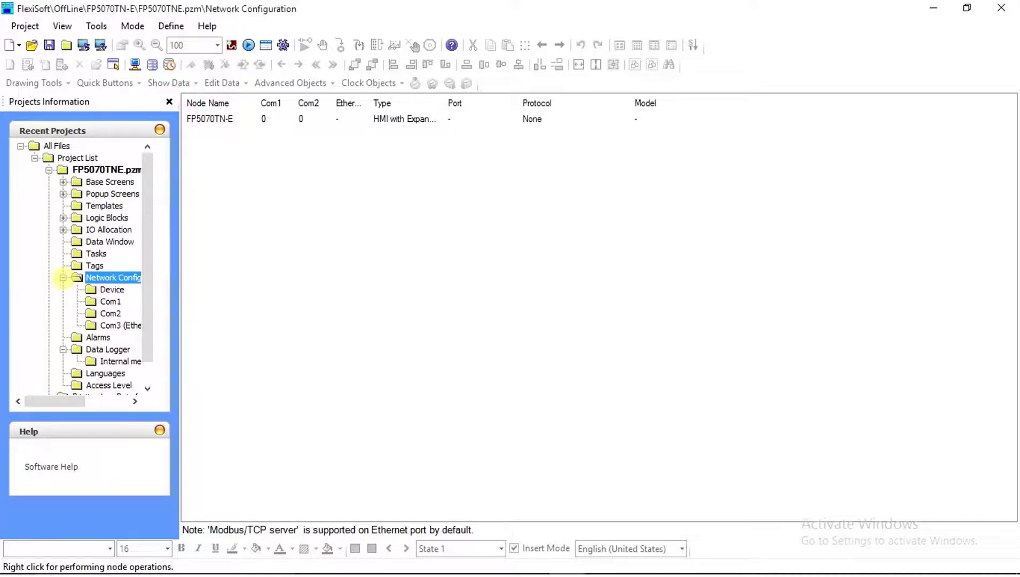
left_click(109, 314)
left_click(110, 302)
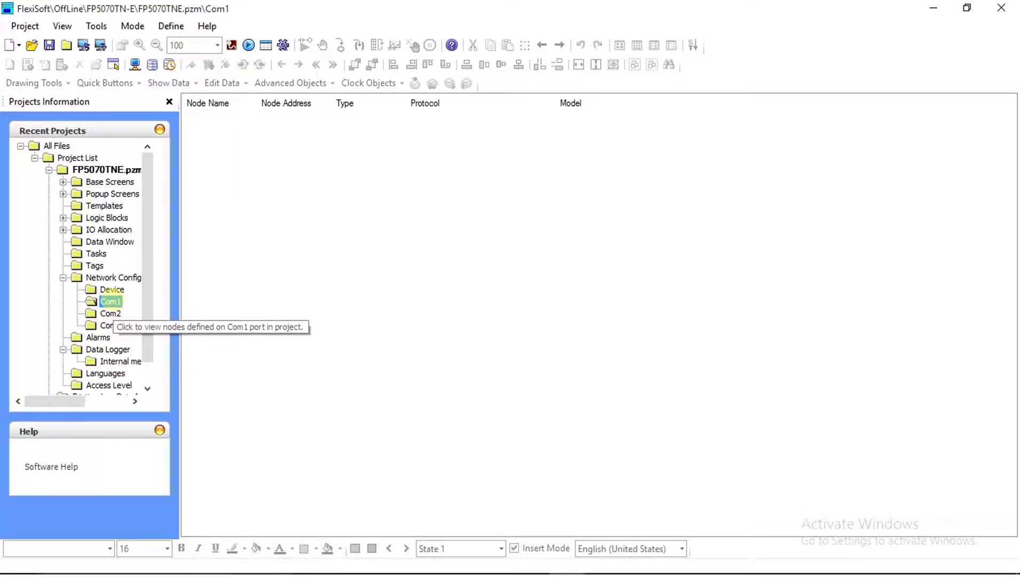
right_click(128, 301)
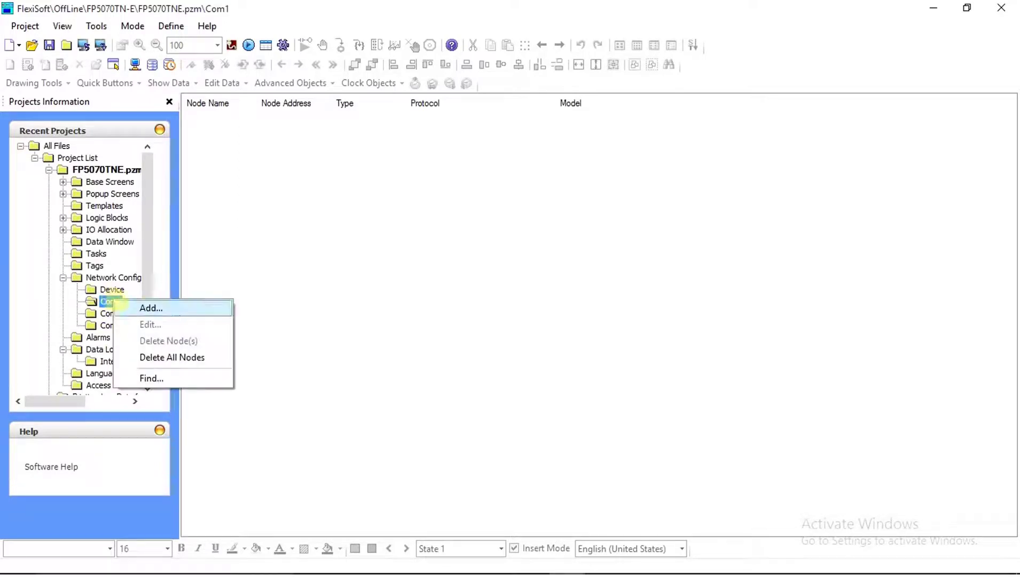
left_click(153, 307)
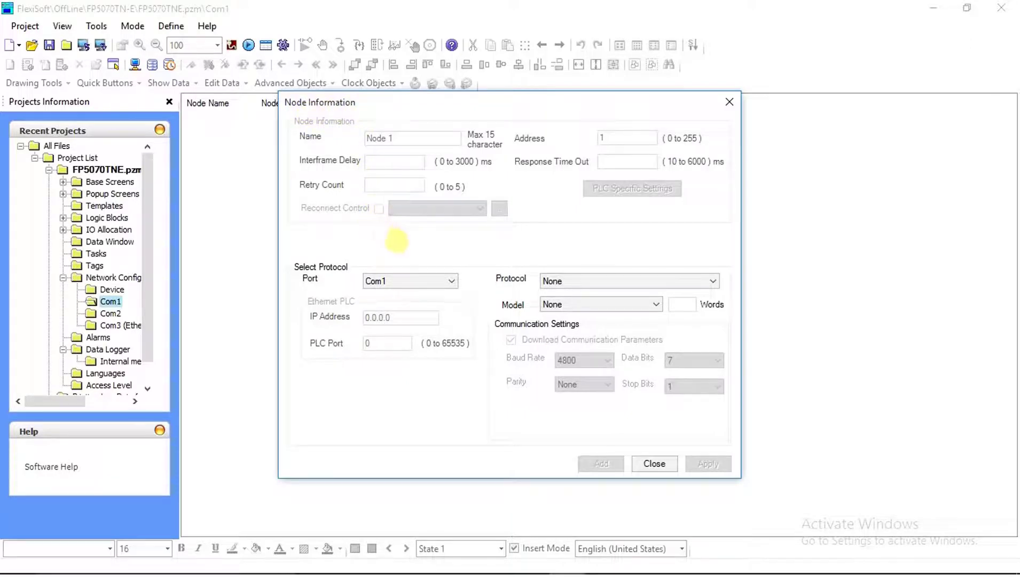
left_click(579, 281)
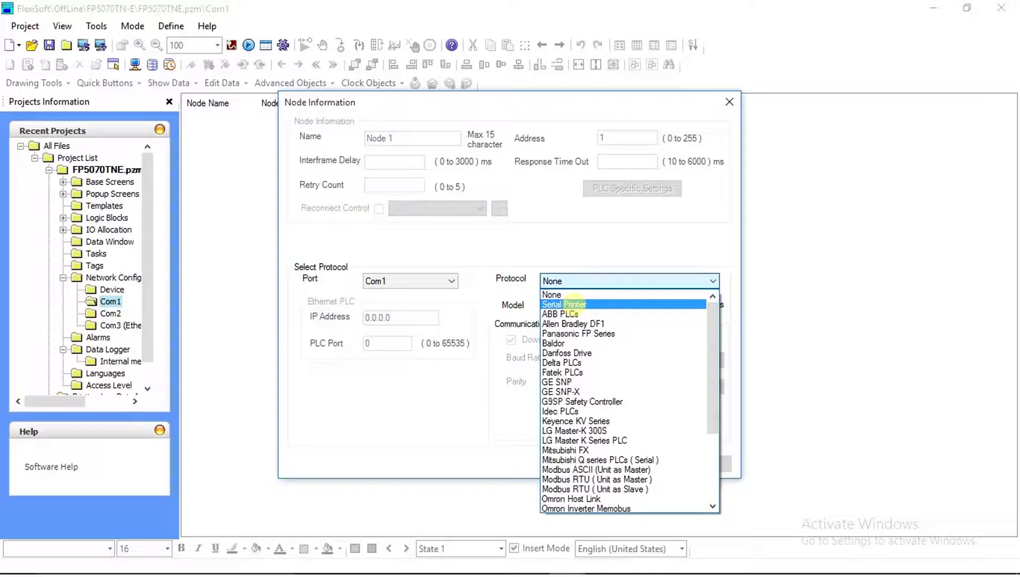
left_click(568, 304)
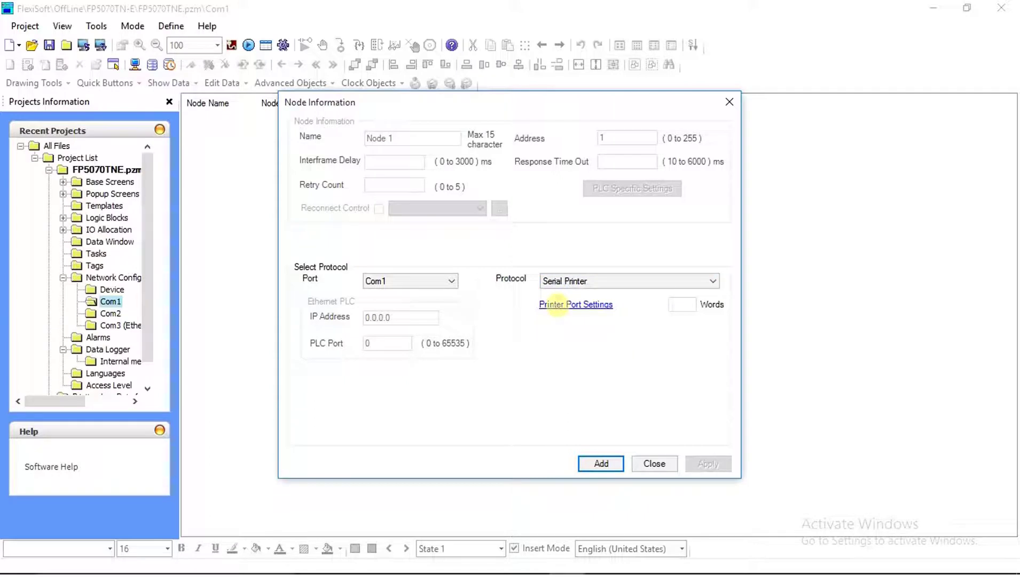
Set the serial printer port's baud rate to 19.2K and accept the printer port settings.
left_click(557, 305)
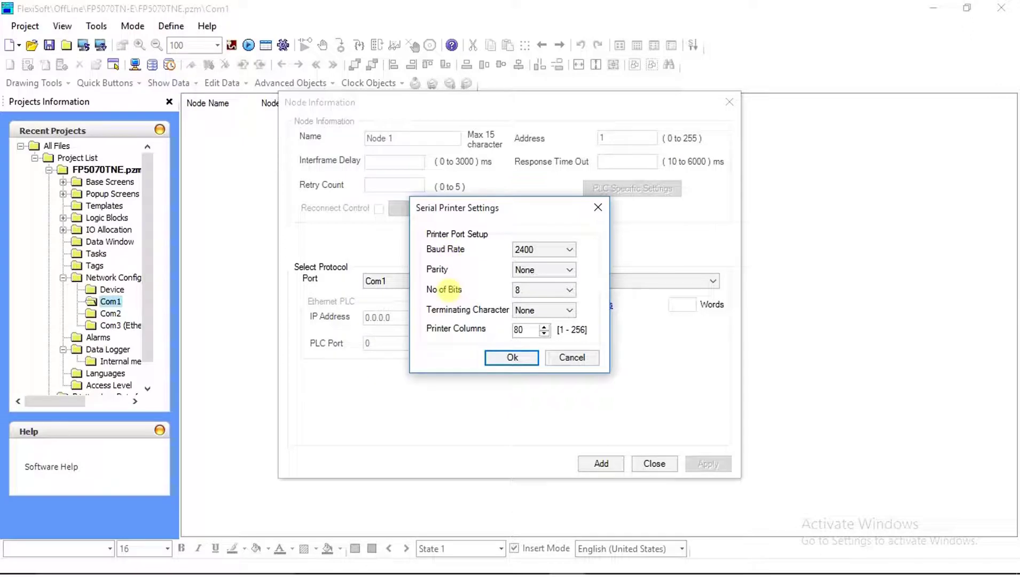
left_click(541, 250)
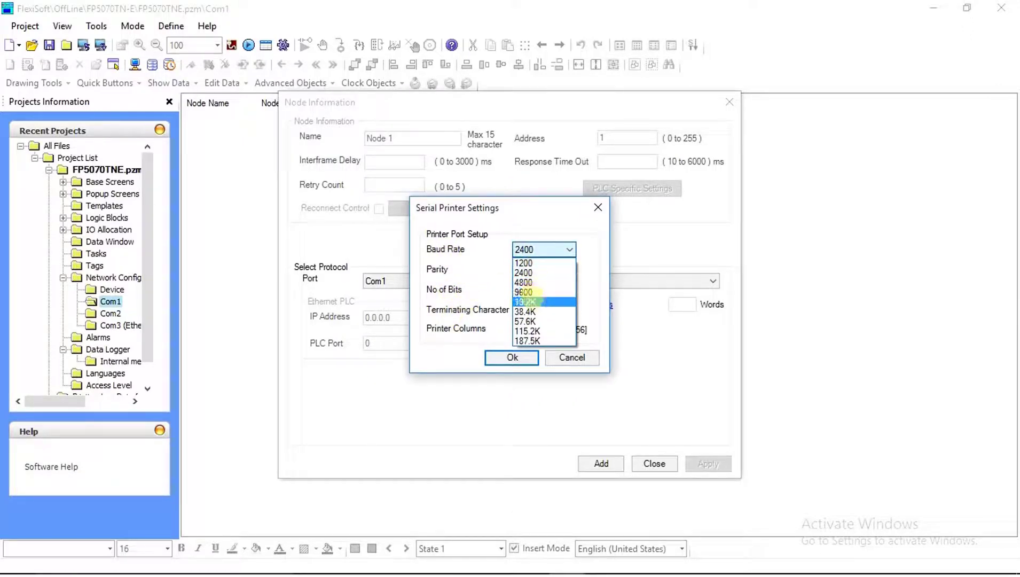
left_click(525, 302)
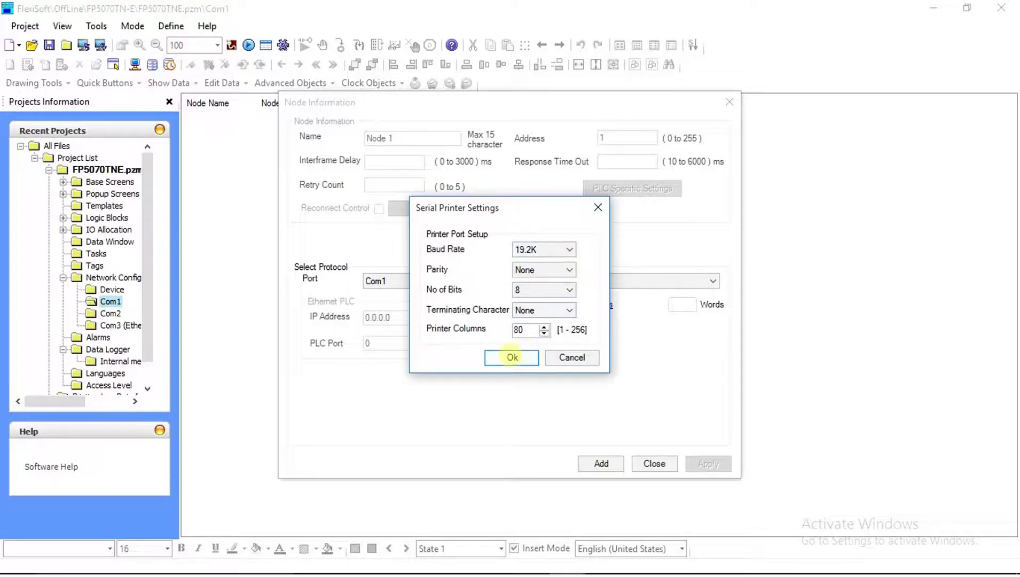
left_click(512, 357)
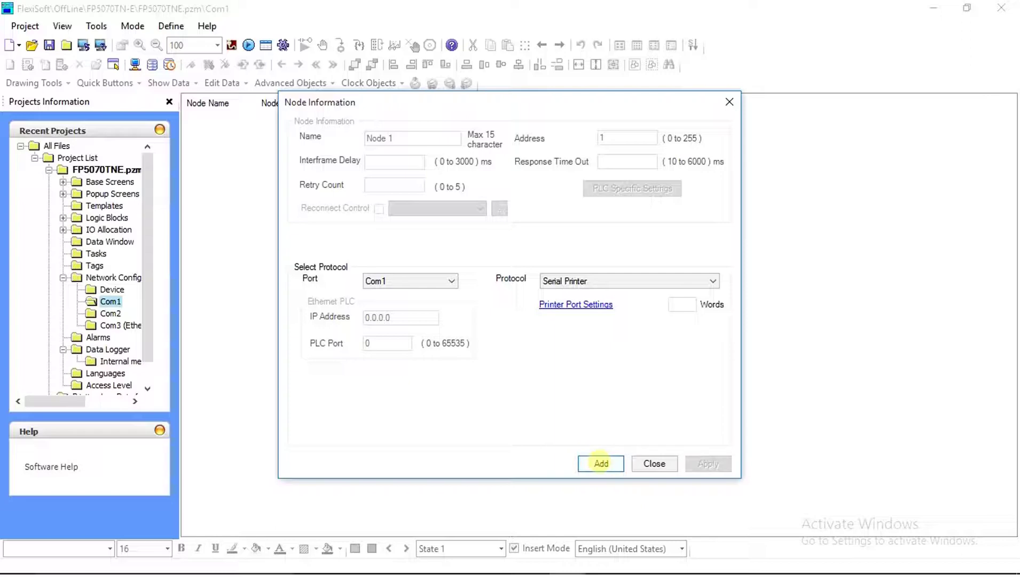
Add the Serial Printer node to Com1, close the node settings, and select the node in the list.
left_click(601, 463)
left_click(643, 464)
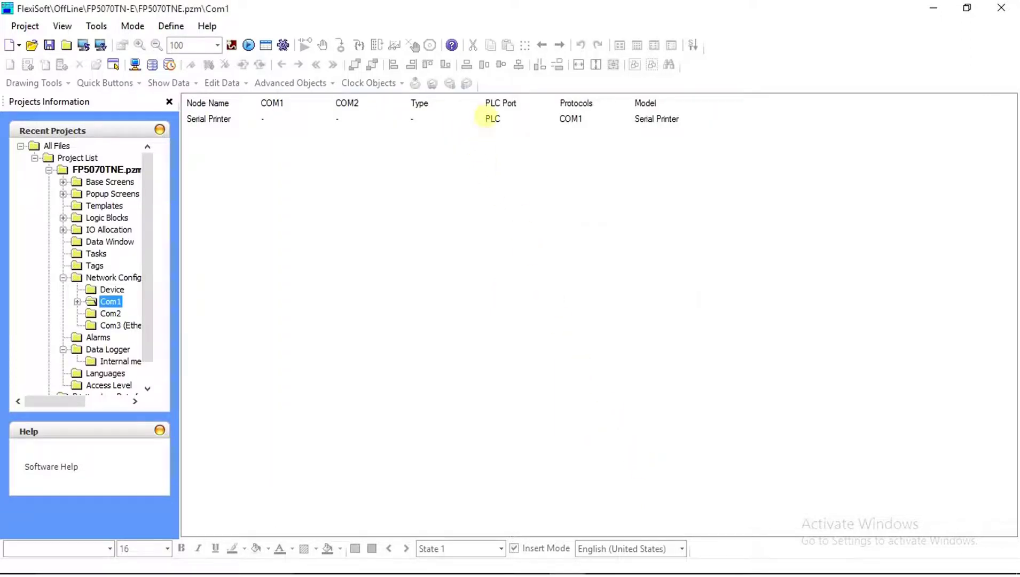
left_click(488, 118)
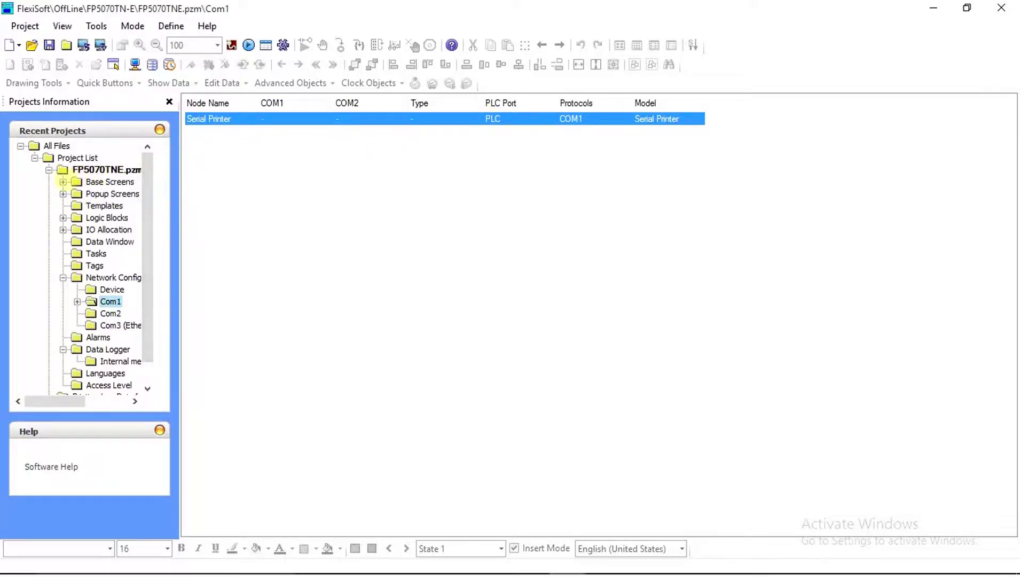
Open base Screen1 and import Screen1 from the Print Data project file on the Desktop.
left_click(63, 181)
double_click(111, 194)
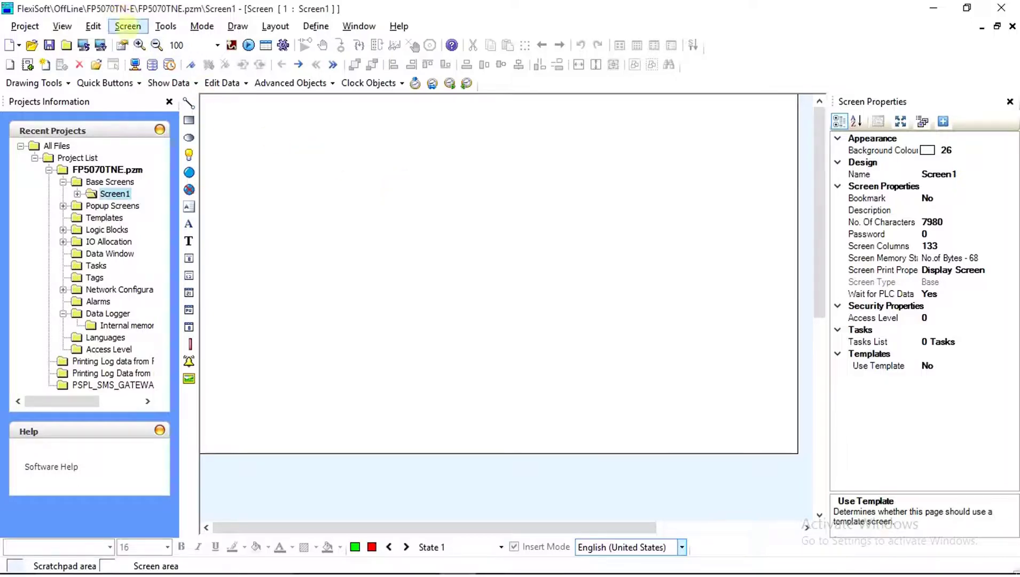
left_click(128, 26)
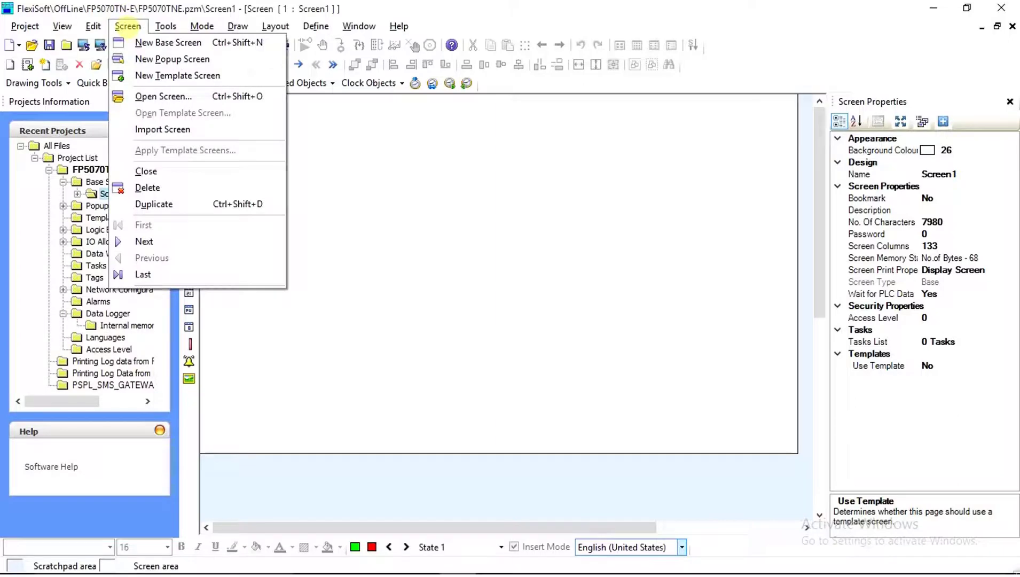
left_click(155, 130)
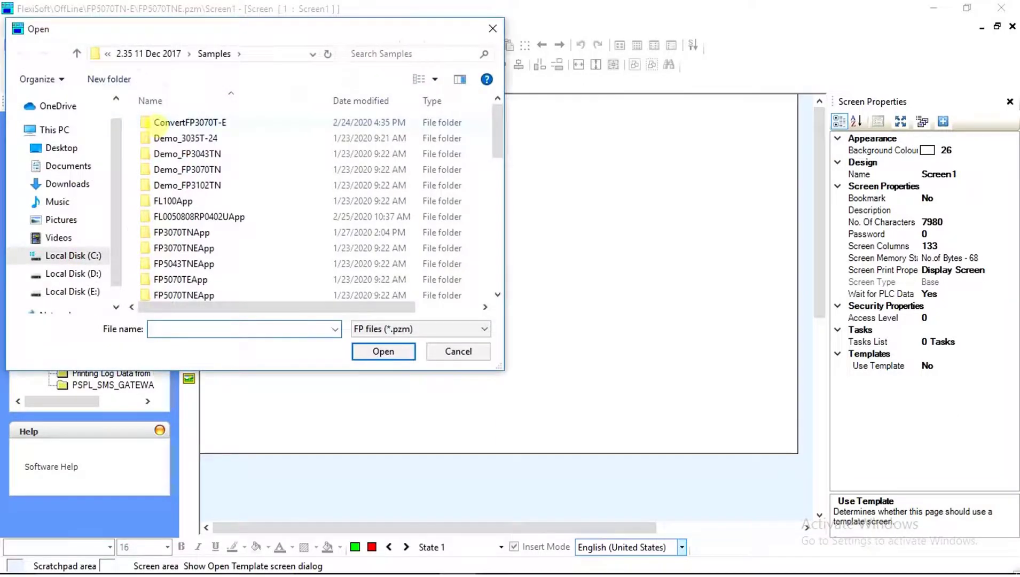
left_click(61, 147)
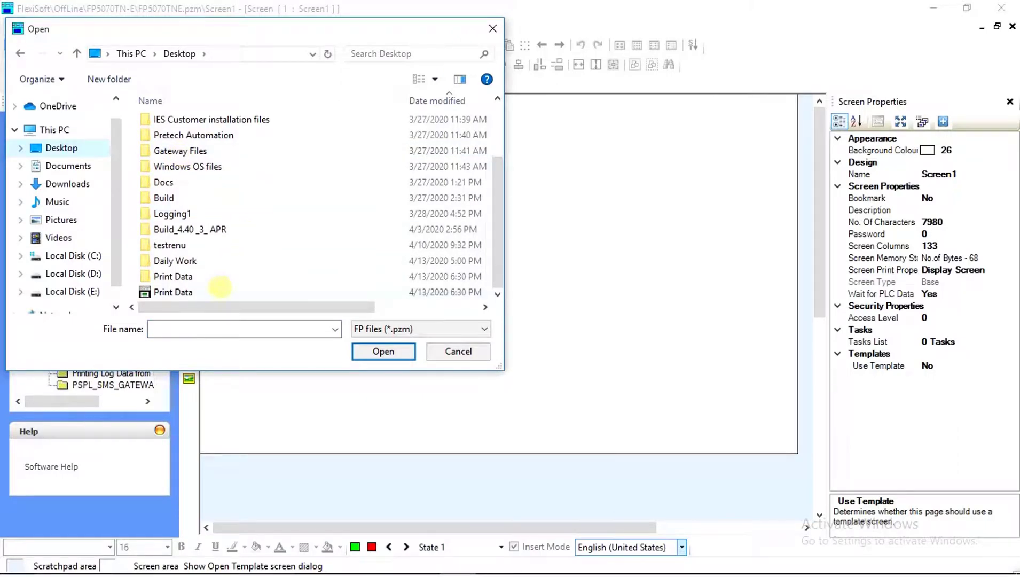
left_click(218, 291)
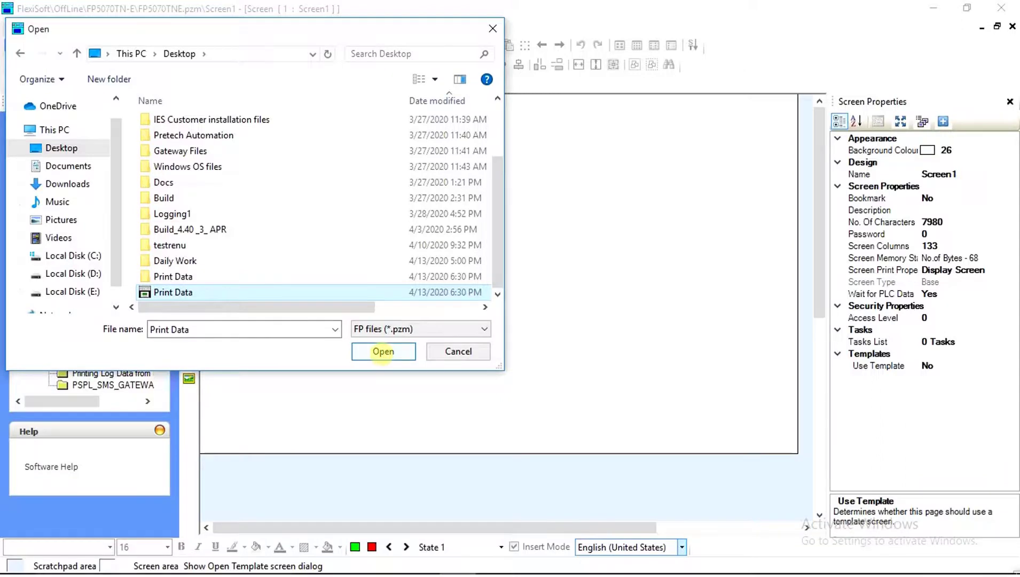
left_click(383, 352)
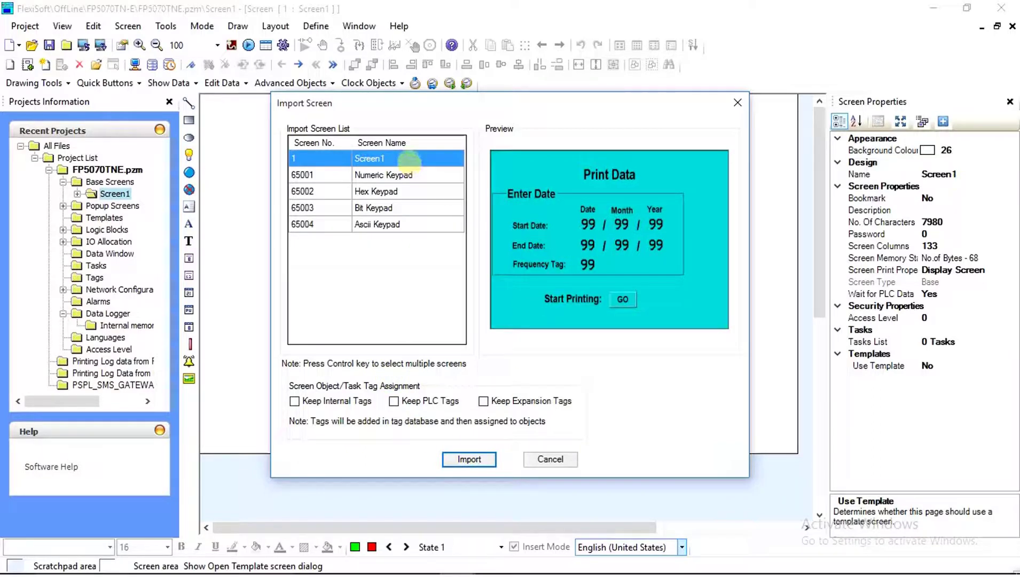
left_click(458, 463)
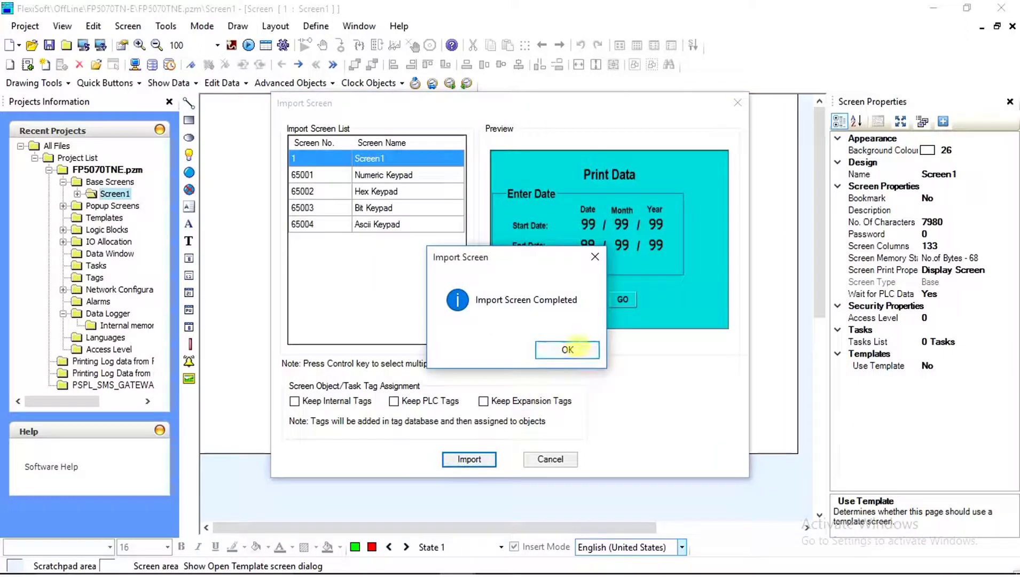
left_click(568, 349)
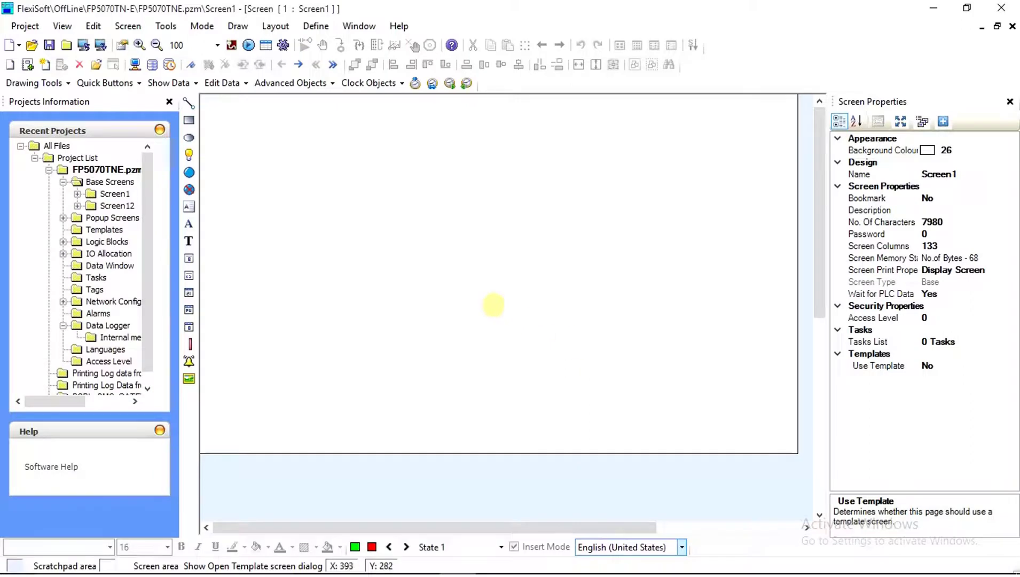
Open the imported Print Data screen and assign tag Data_00000 to the Start Date's day entry.
double_click(116, 206)
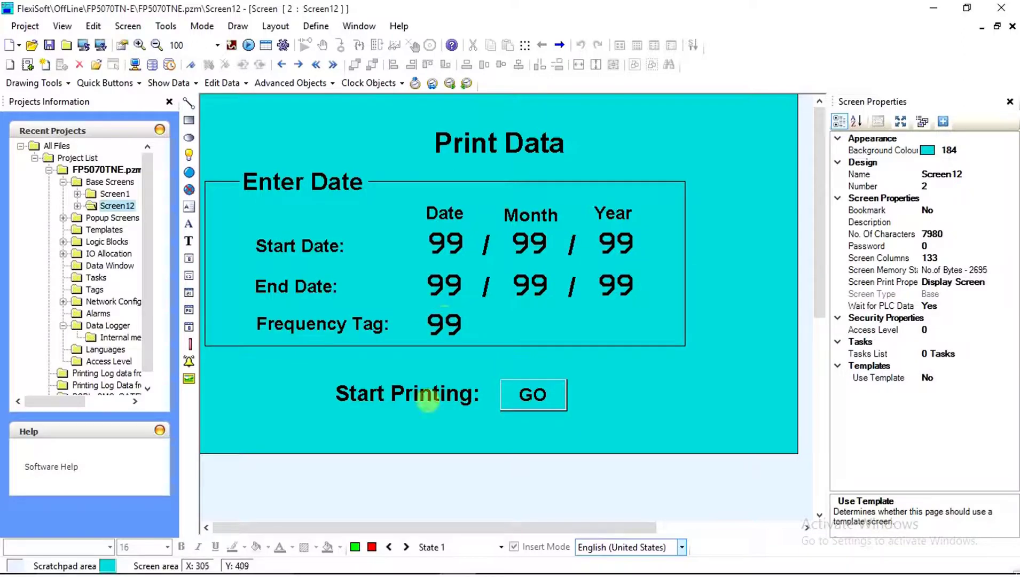
left_click(532, 395)
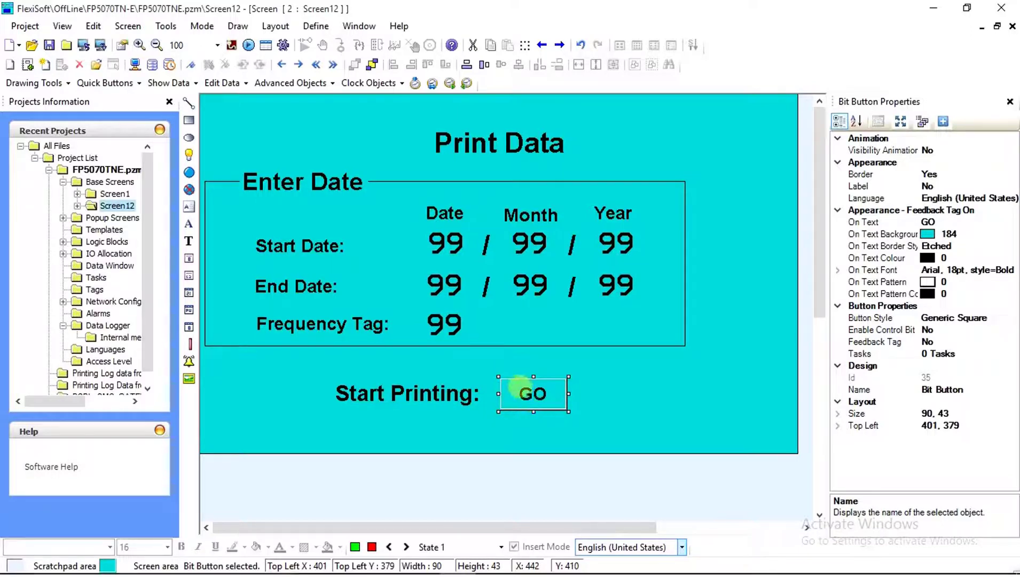
left_click(440, 246)
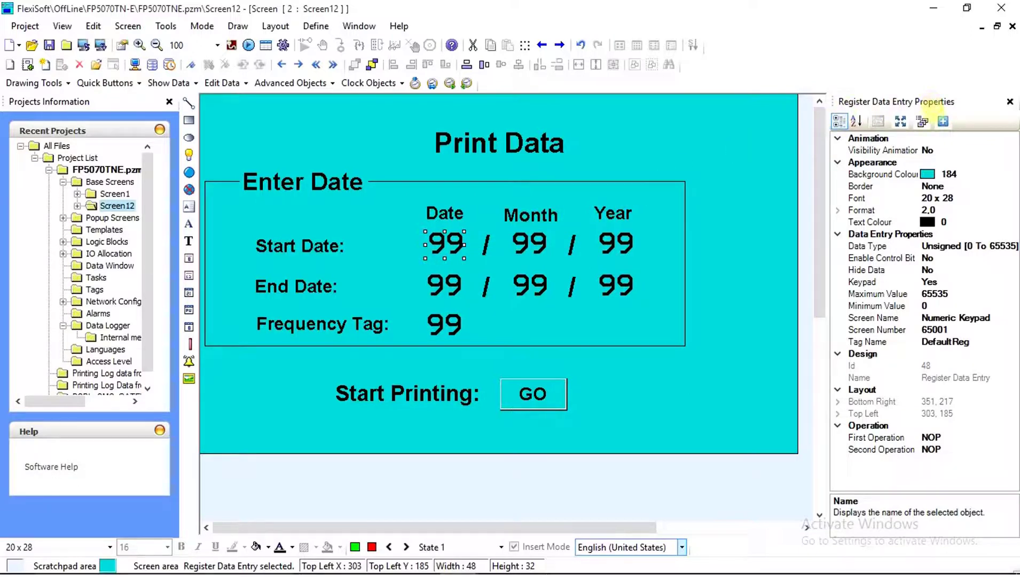
left_click(897, 342)
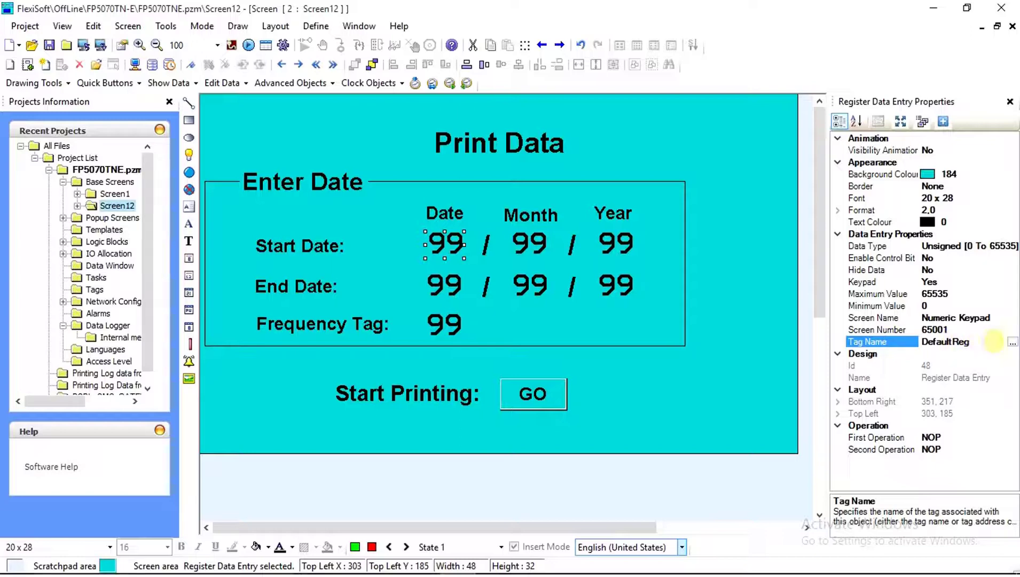
left_click(1013, 342)
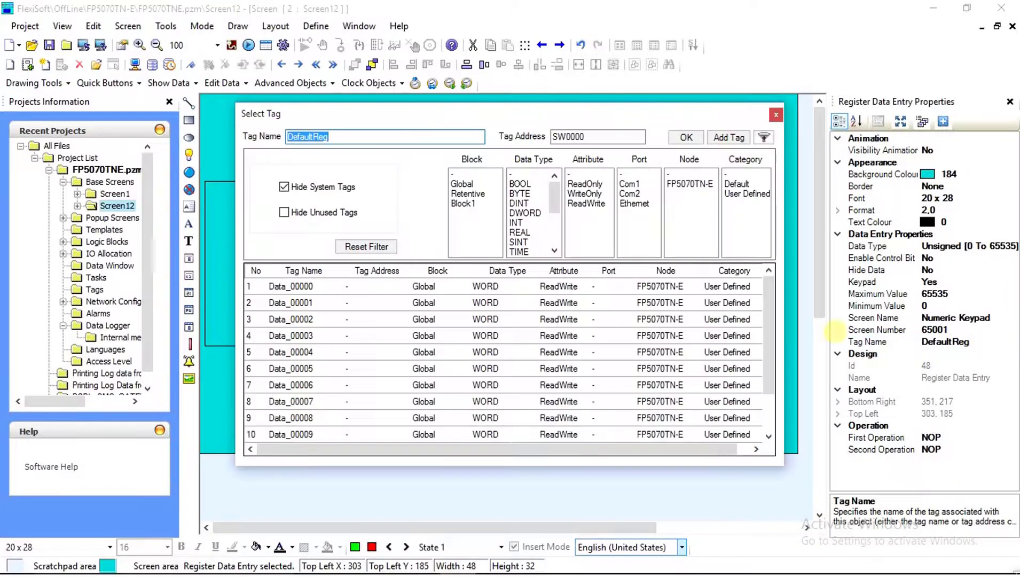
left_click(537, 286)
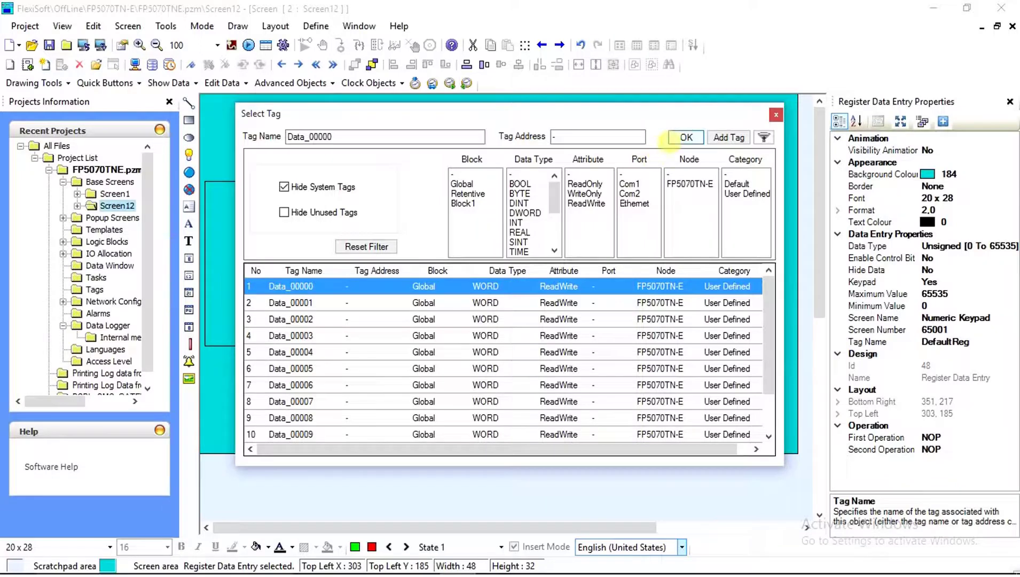
left_click(678, 138)
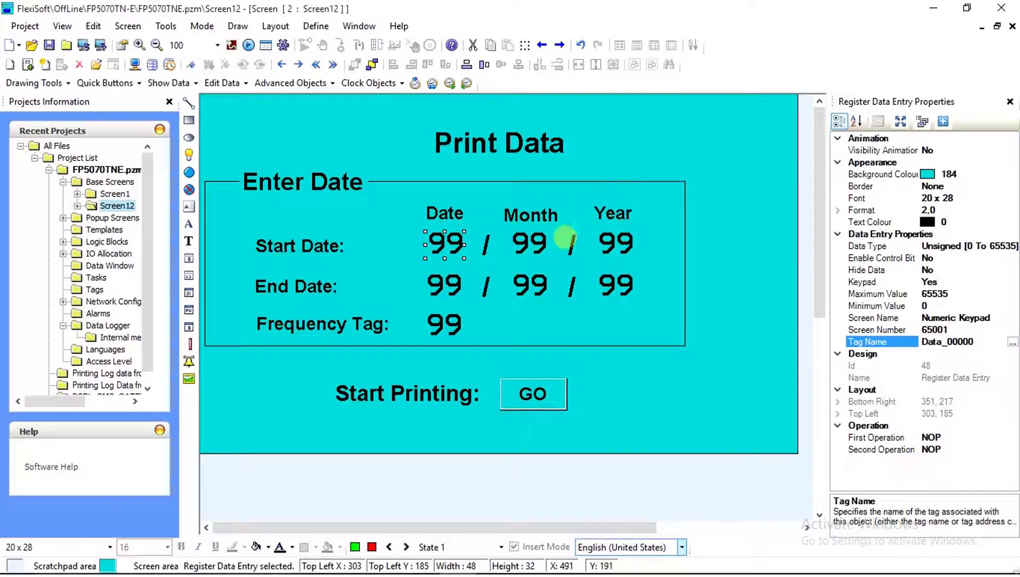
Assign tag Data_00001 to the Start Date's month entry on the Print Data screen.
left_click(529, 241)
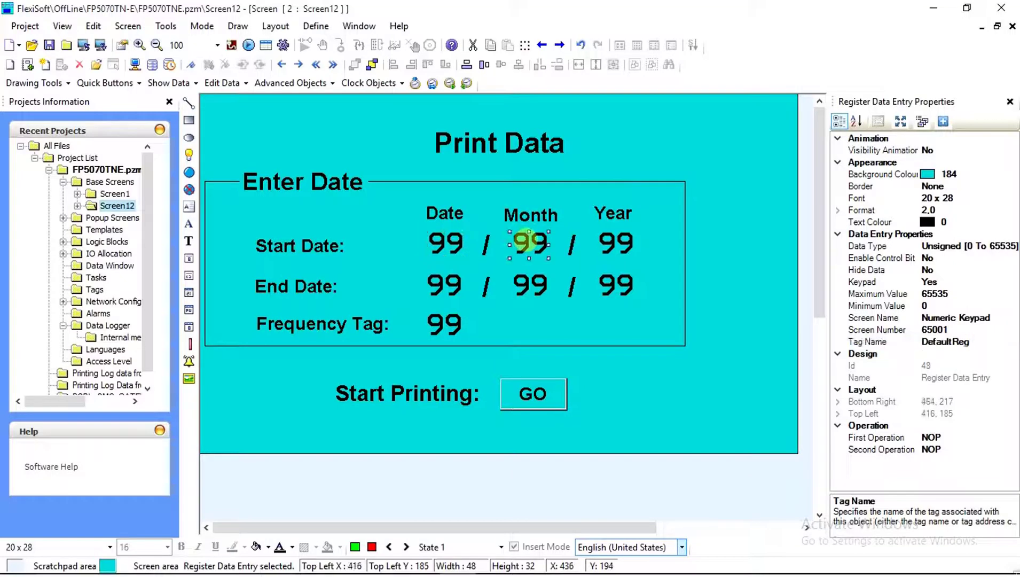
left_click(997, 344)
left_click(989, 318)
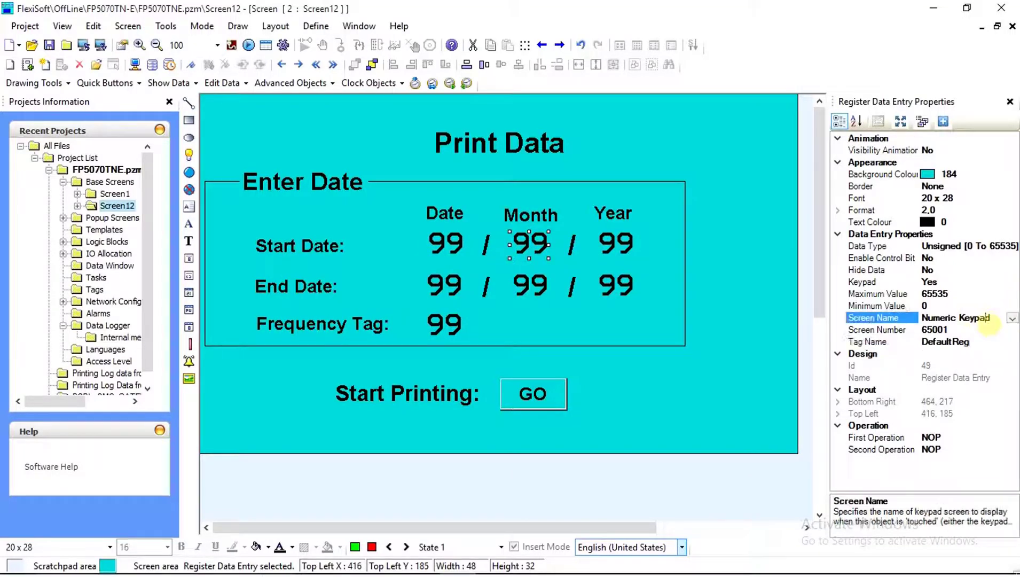
left_click(995, 342)
left_click(1013, 342)
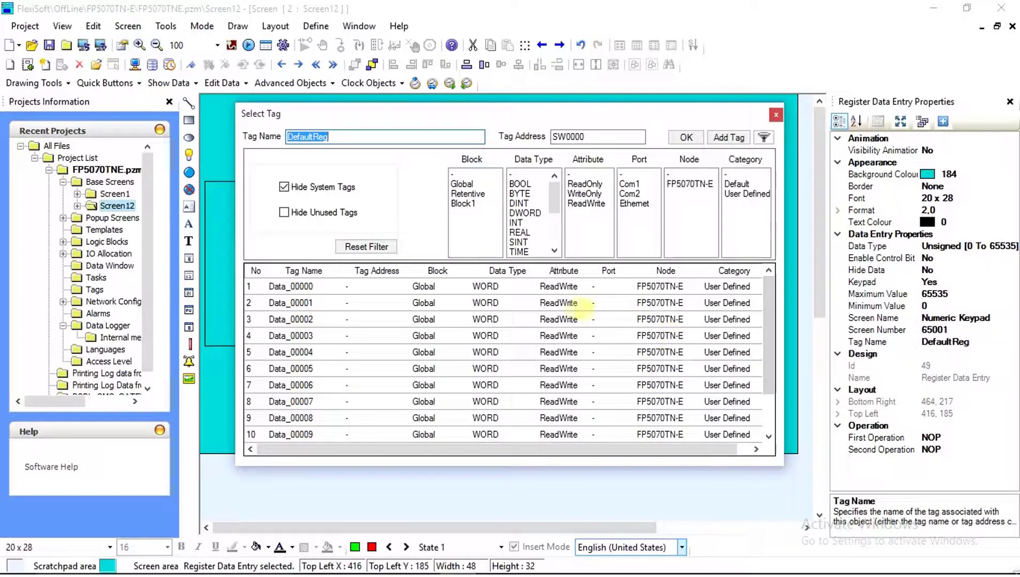
left_click(567, 302)
left_click(686, 137)
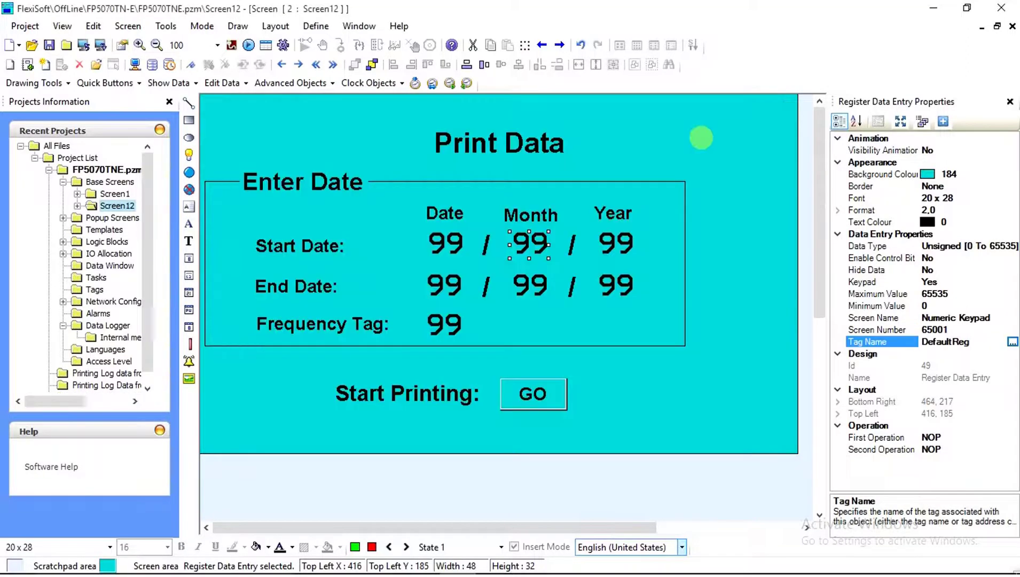
Assign tag Data_00002 to the Start Date's year entry on the Print Data screen.
left_click(620, 239)
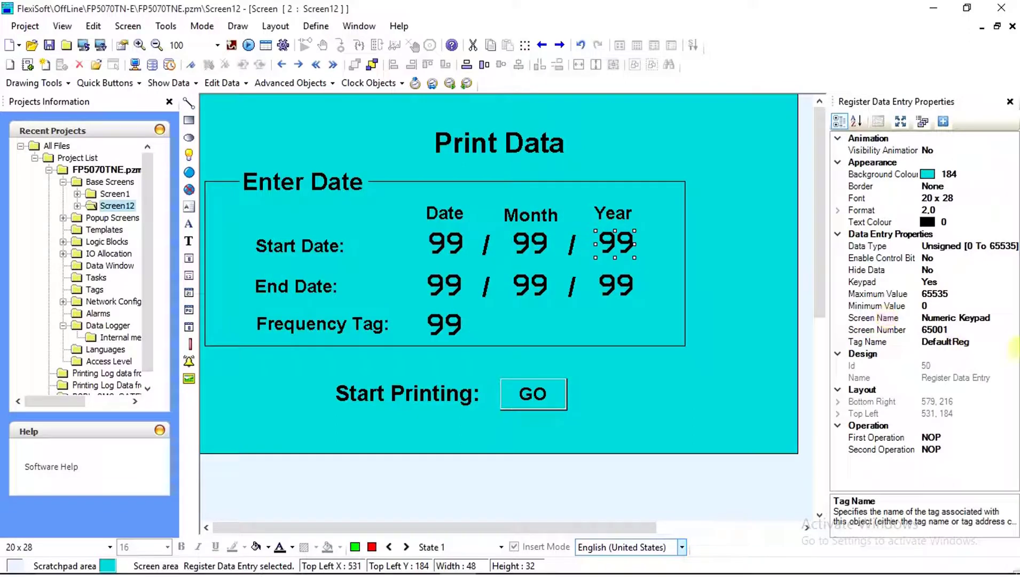
left_click(986, 342)
left_click(1012, 342)
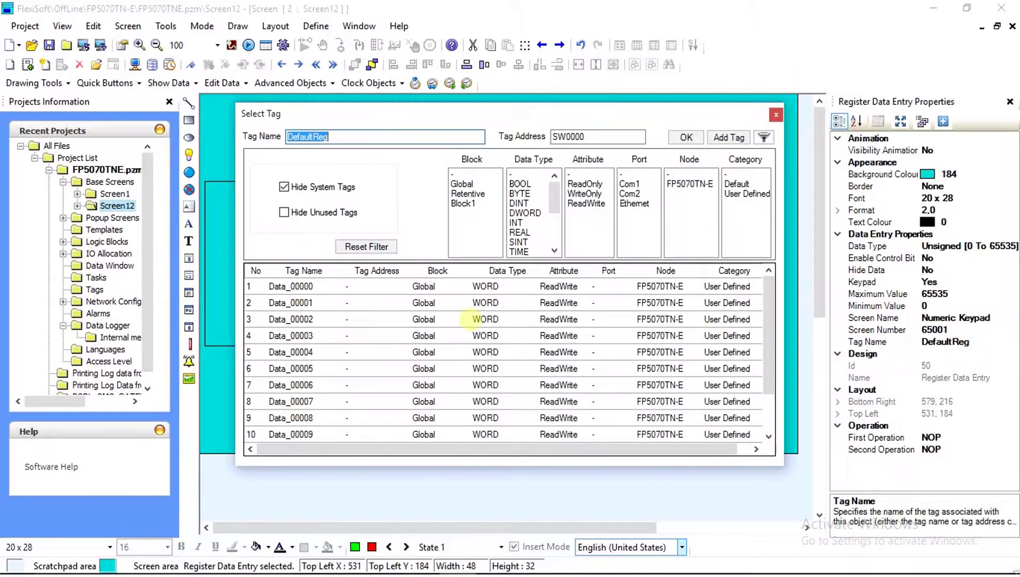
left_click(398, 320)
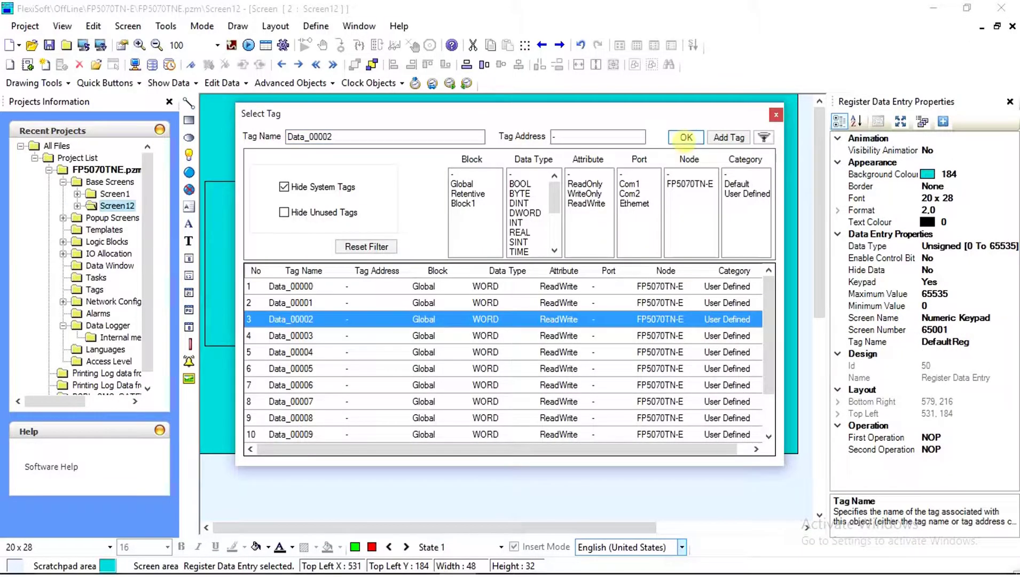
left_click(686, 138)
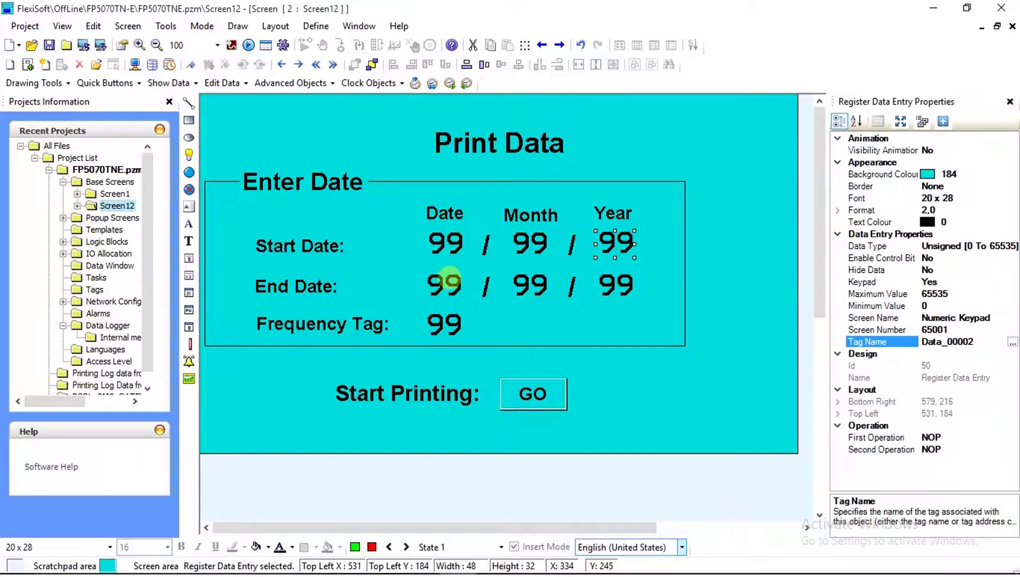
Assign tag Data_00006 to the End Date's day entry on the Print Data screen.
left_click(448, 280)
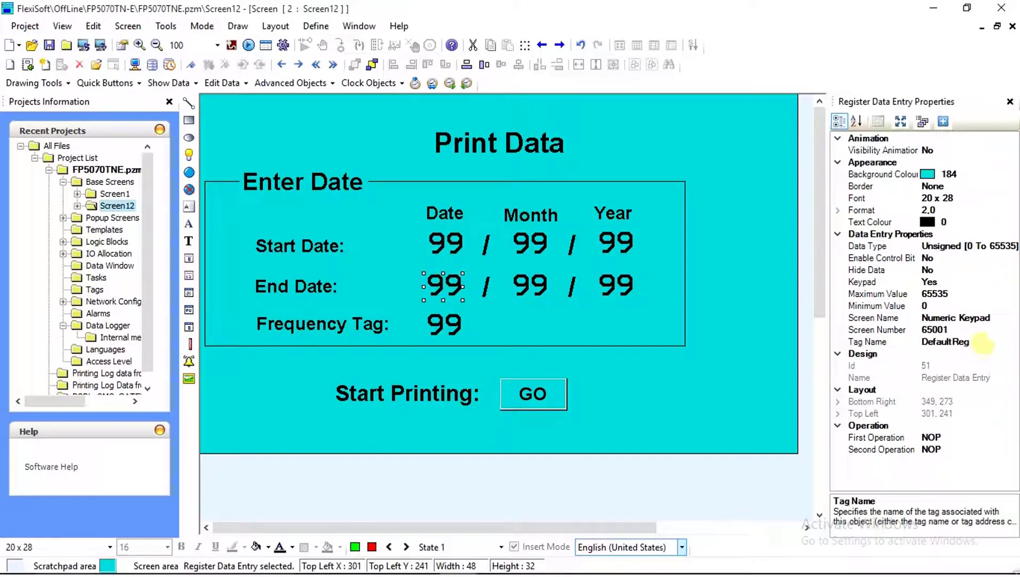
left_click(984, 342)
left_click(1013, 342)
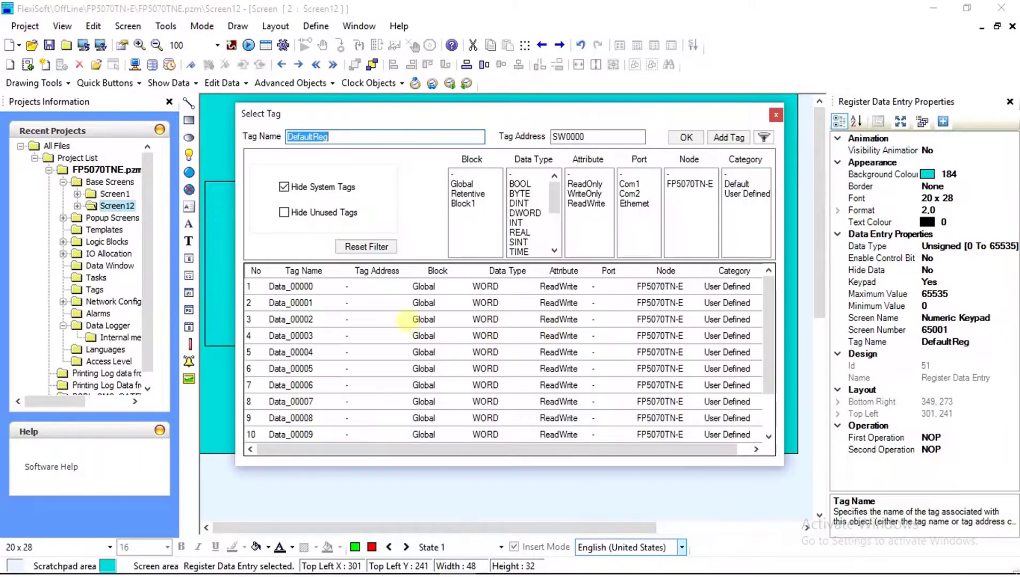
left_click(346, 385)
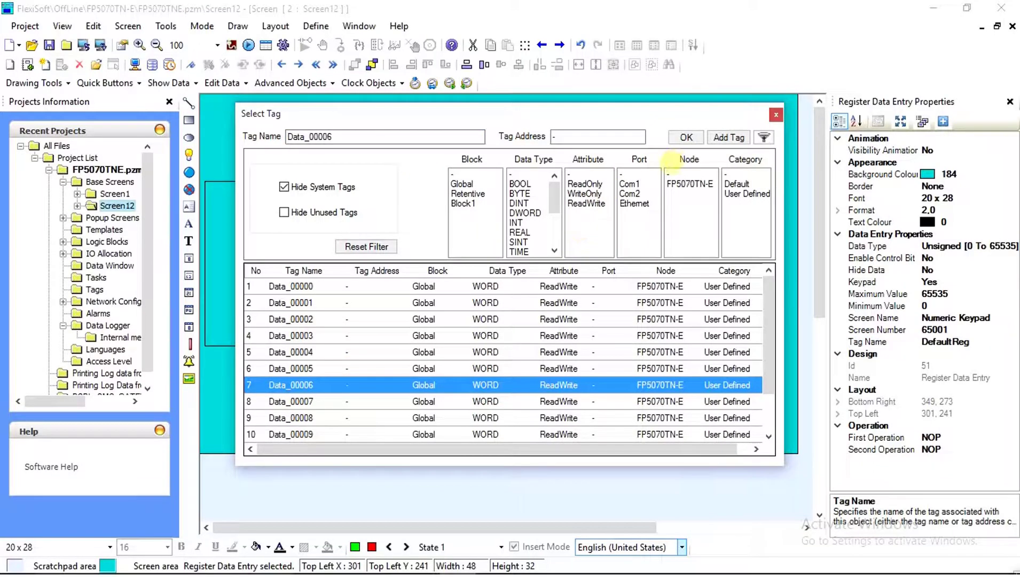
left_click(686, 137)
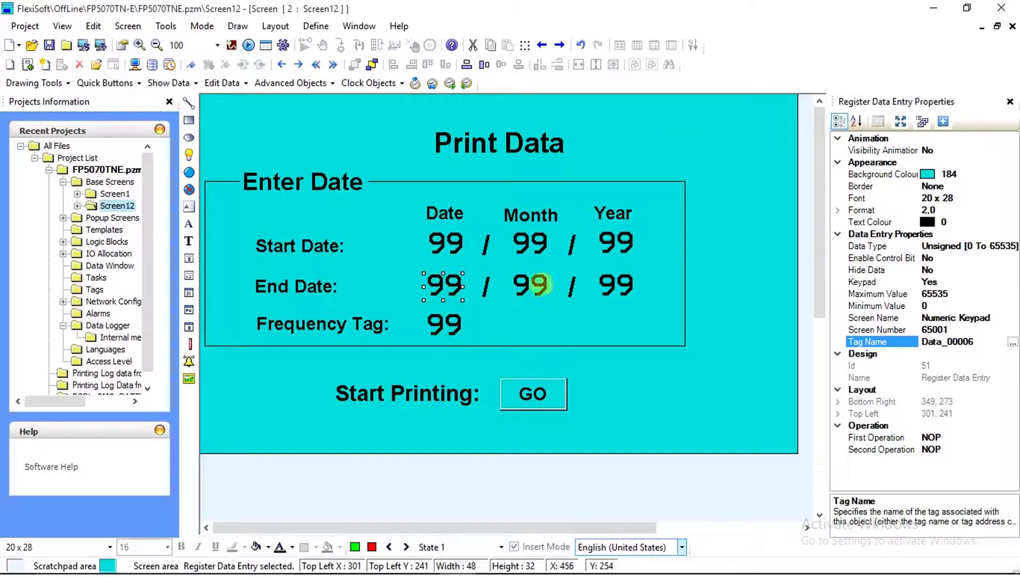
Assign tag Data_00007 to the End Date's month entry on the Print Data screen.
left_click(540, 285)
left_click(980, 341)
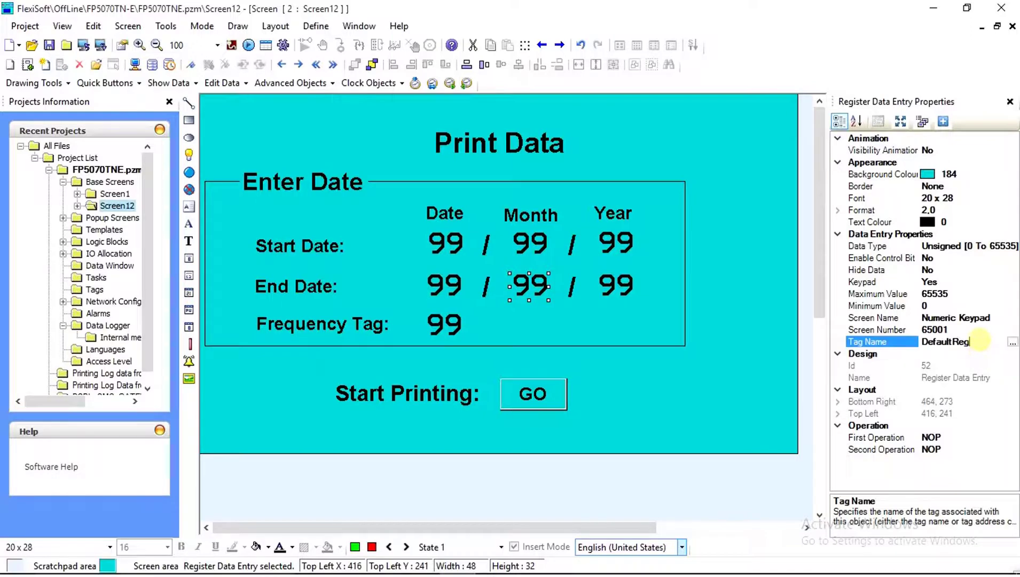
left_click(1012, 342)
left_click(391, 401)
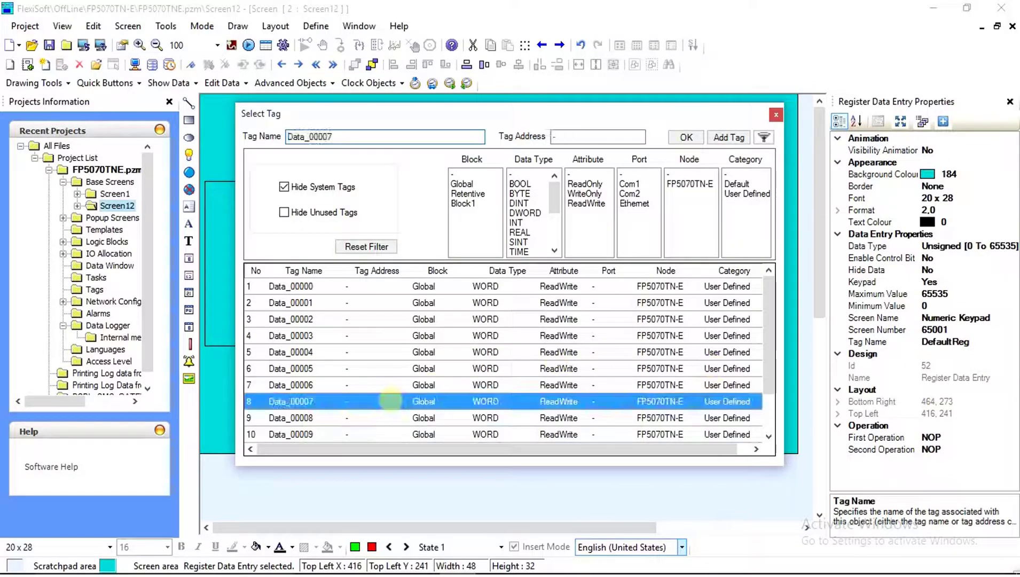
left_click(686, 138)
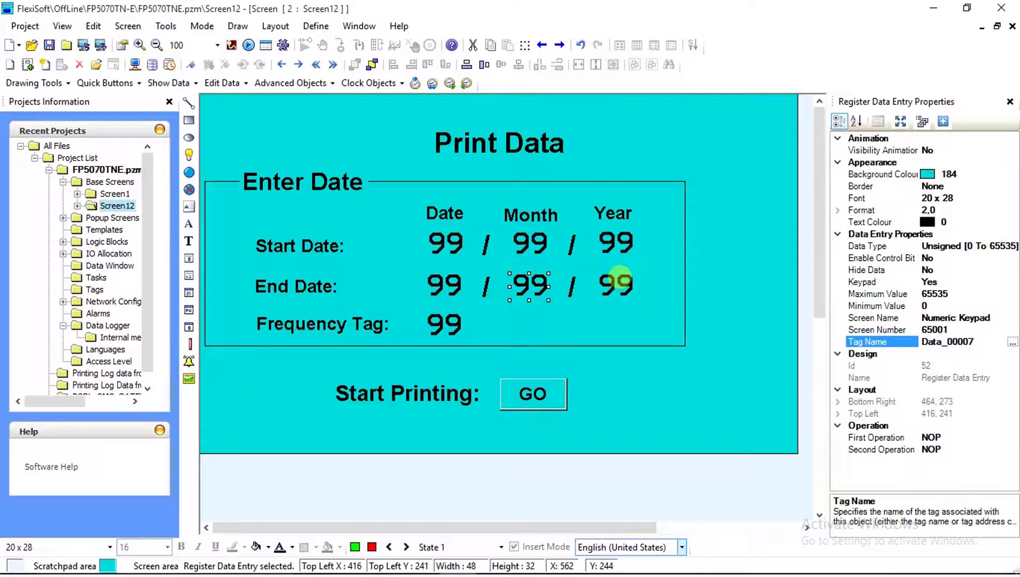
Assign tag Data_00008 to the End Date's year entry on the Print Data screen.
left_click(618, 281)
left_click(967, 342)
left_click(1012, 342)
left_click(423, 418)
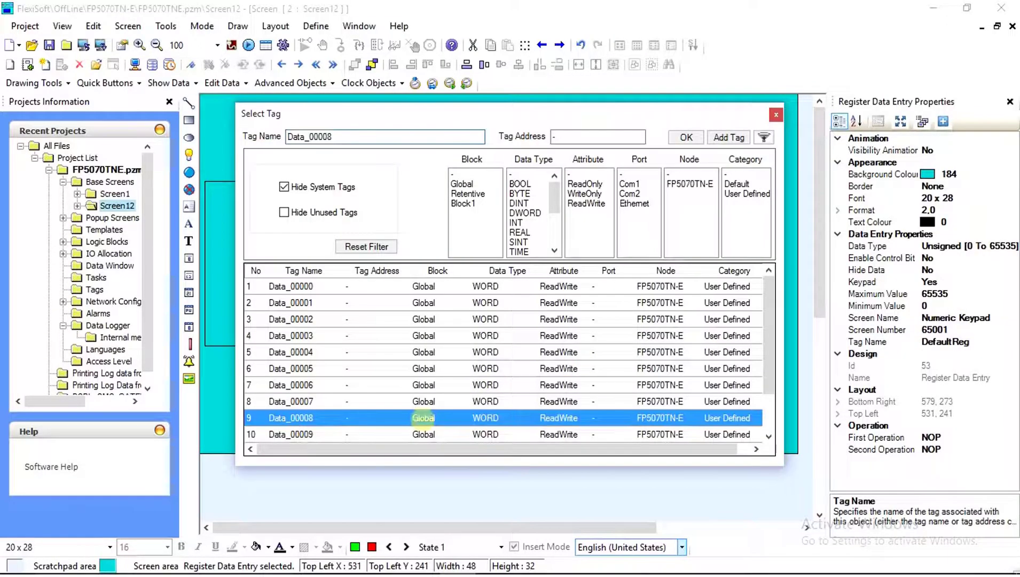
left_click(686, 137)
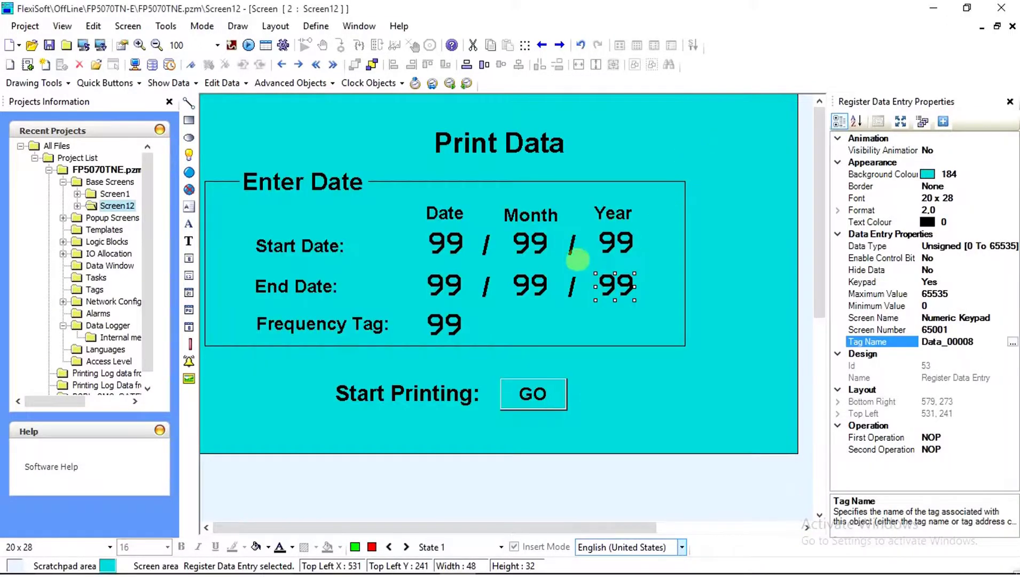
Assign tag Frequency_Tag to the Frequency Tag entry on the Print Data screen.
left_click(438, 323)
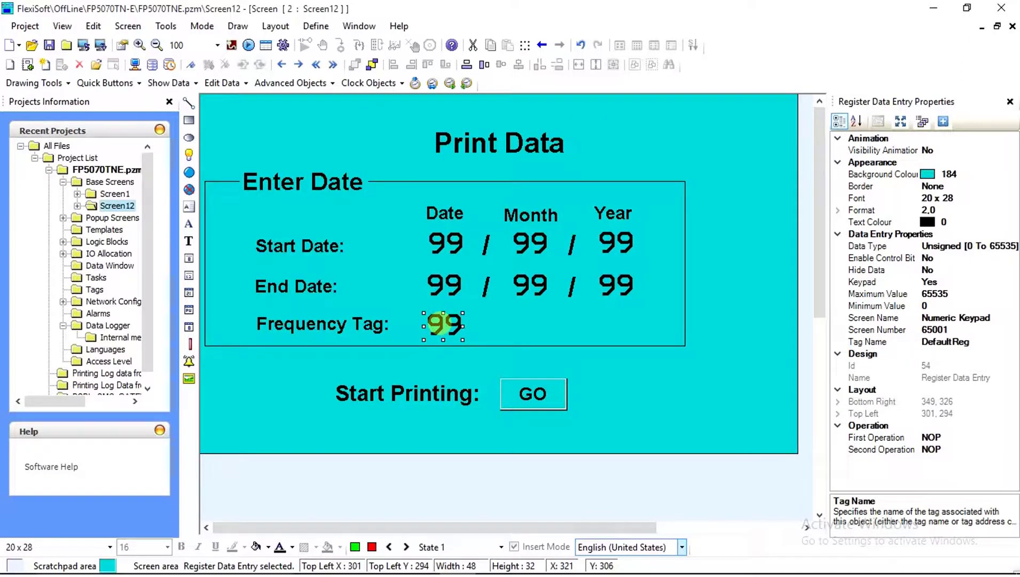
left_click(974, 341)
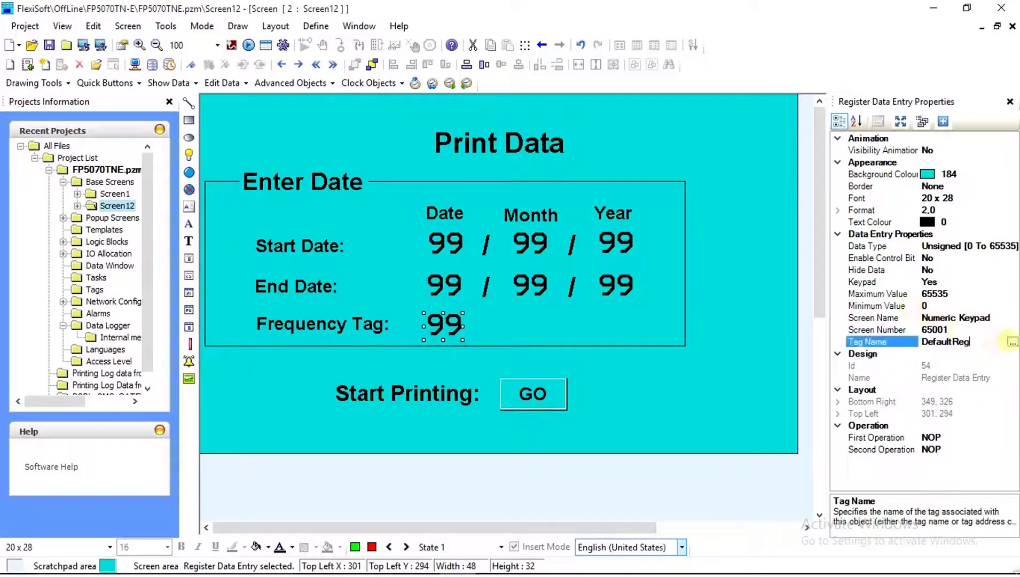
left_click(1012, 341)
scroll(569, 351, "down", 3)
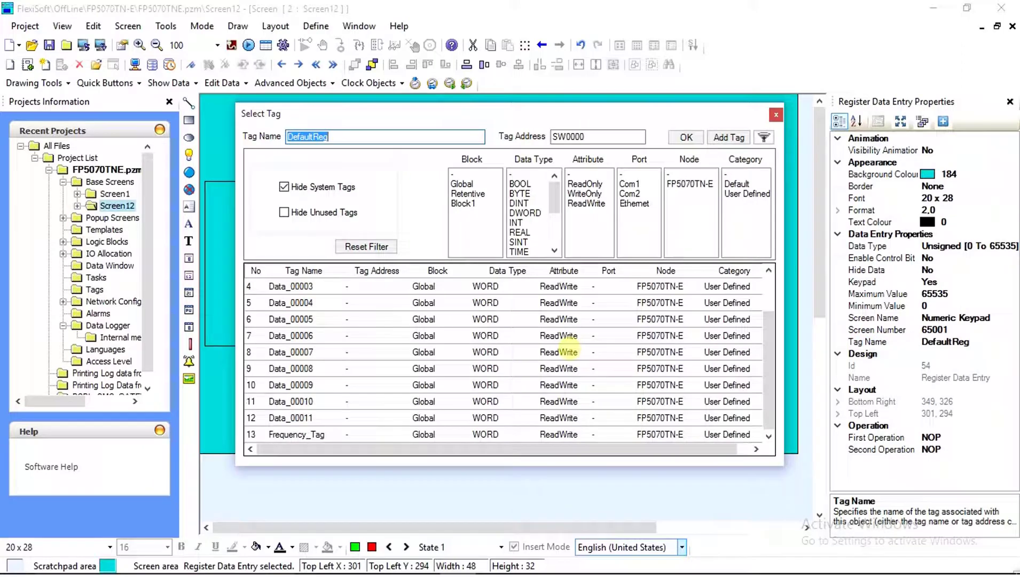
left_click(472, 437)
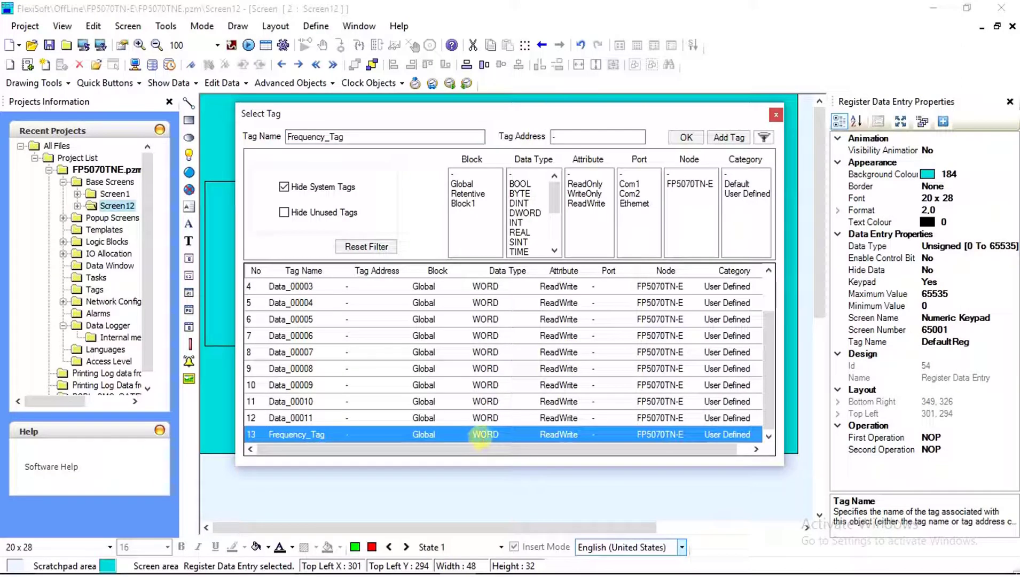
left_click(686, 138)
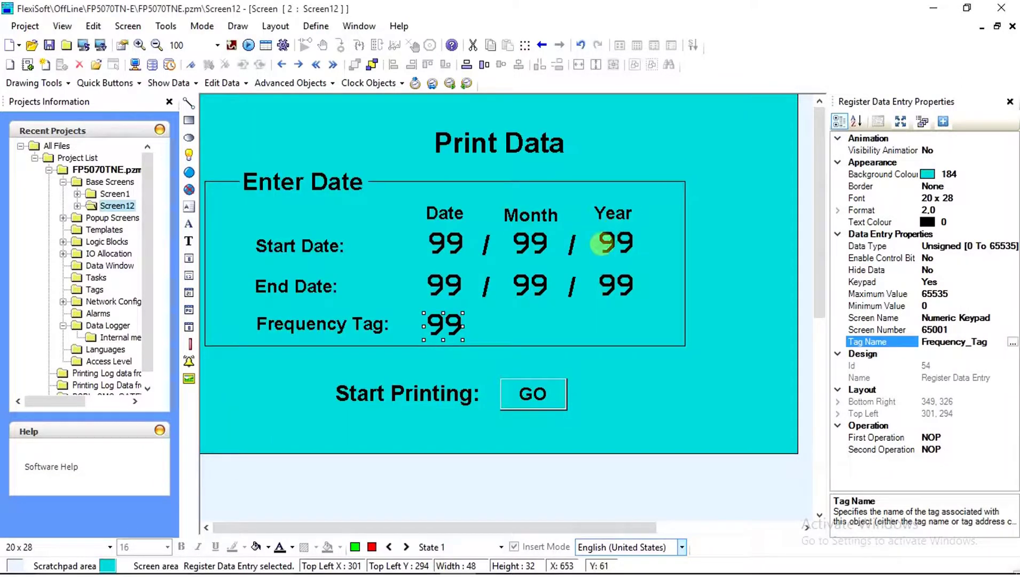
left_click(505, 321)
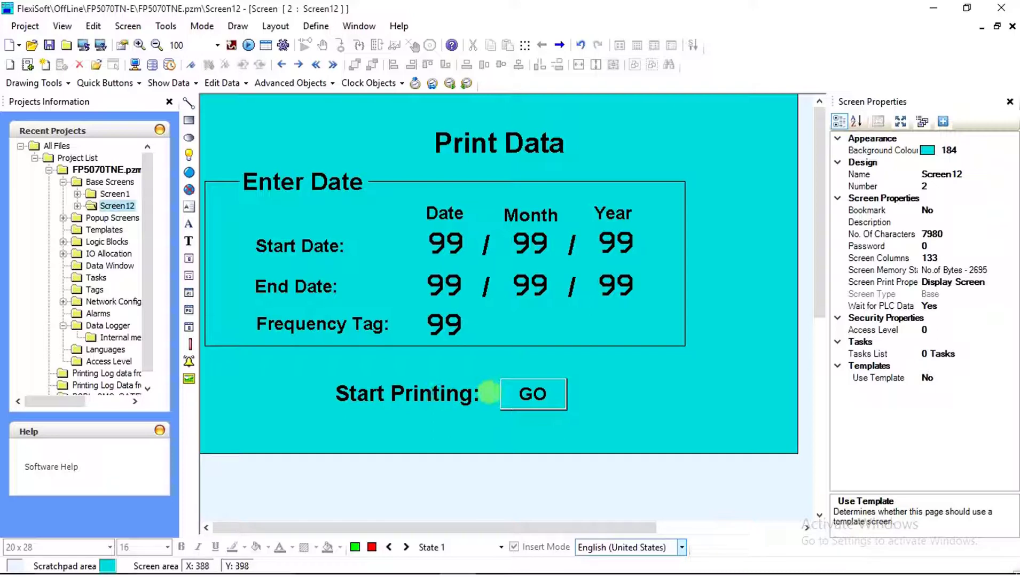
Open the GO button's touch screen task list and choose Key's Specific Task for its press tasks.
left_click(533, 394)
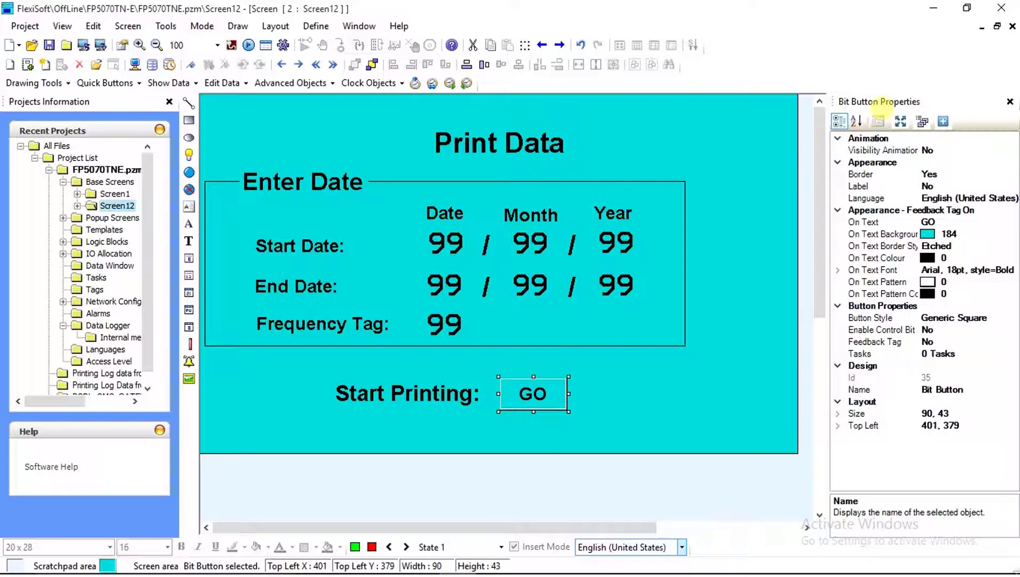
left_click(968, 355)
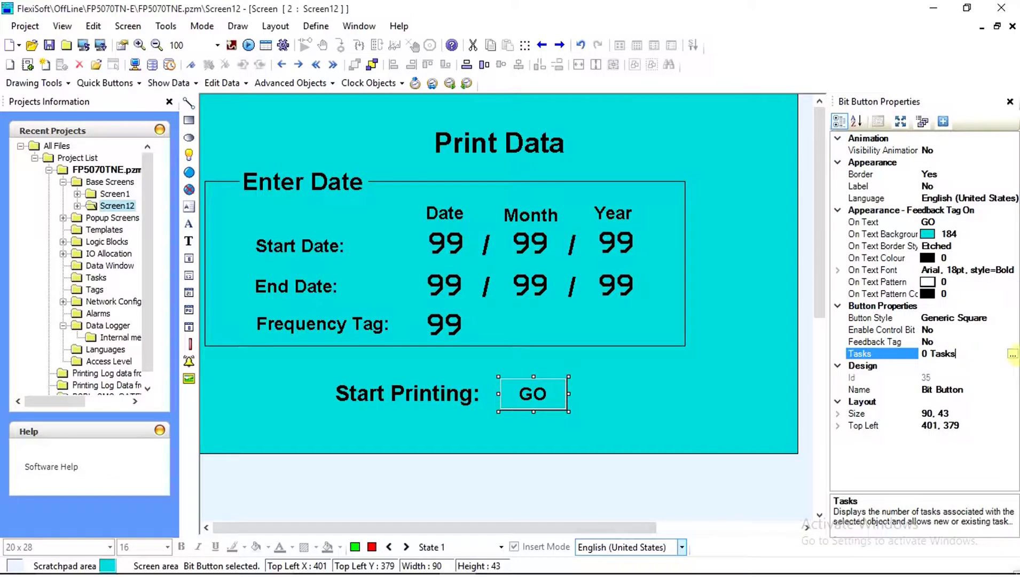
left_click(1013, 354)
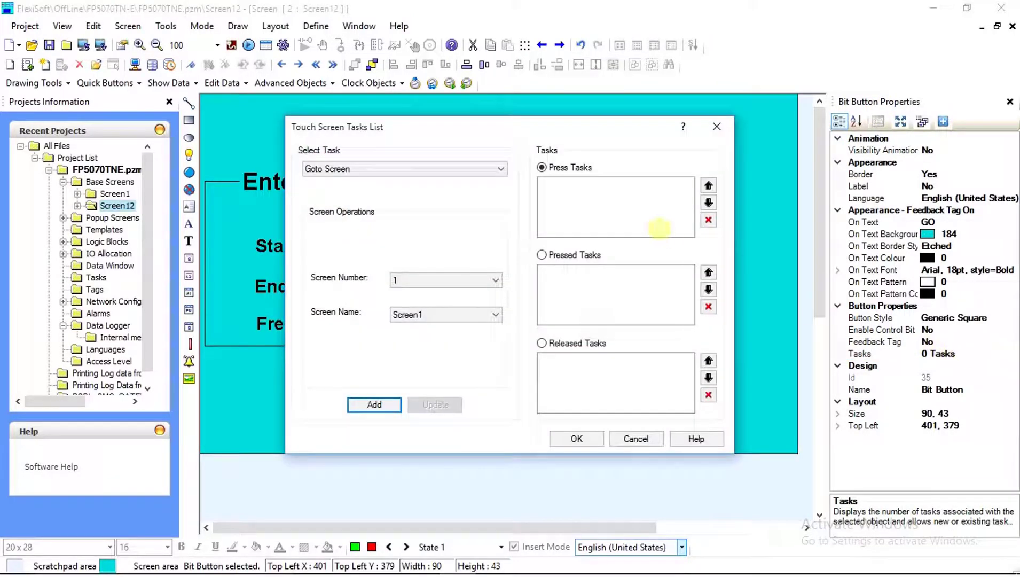
left_click(565, 169)
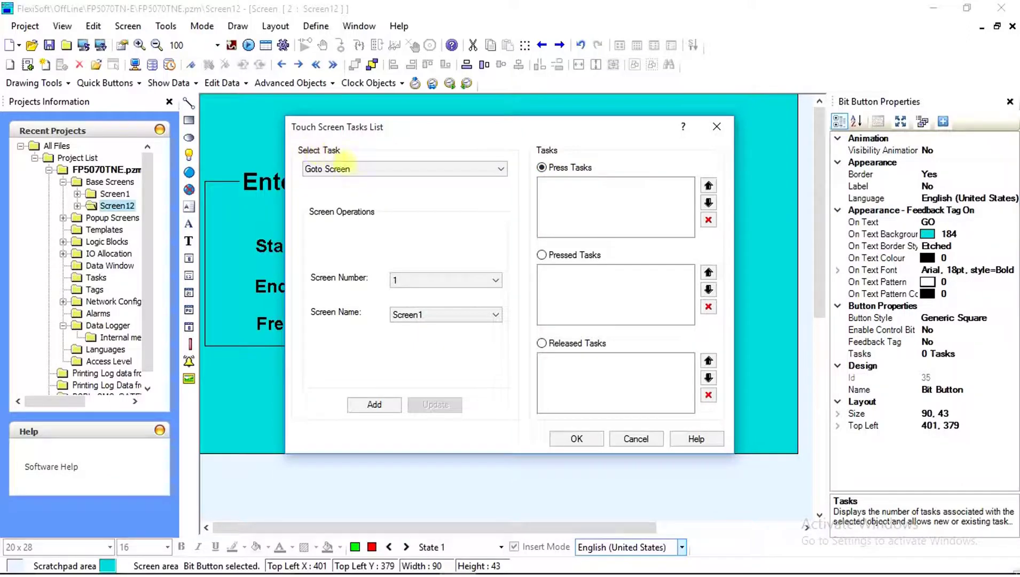
left_click(357, 168)
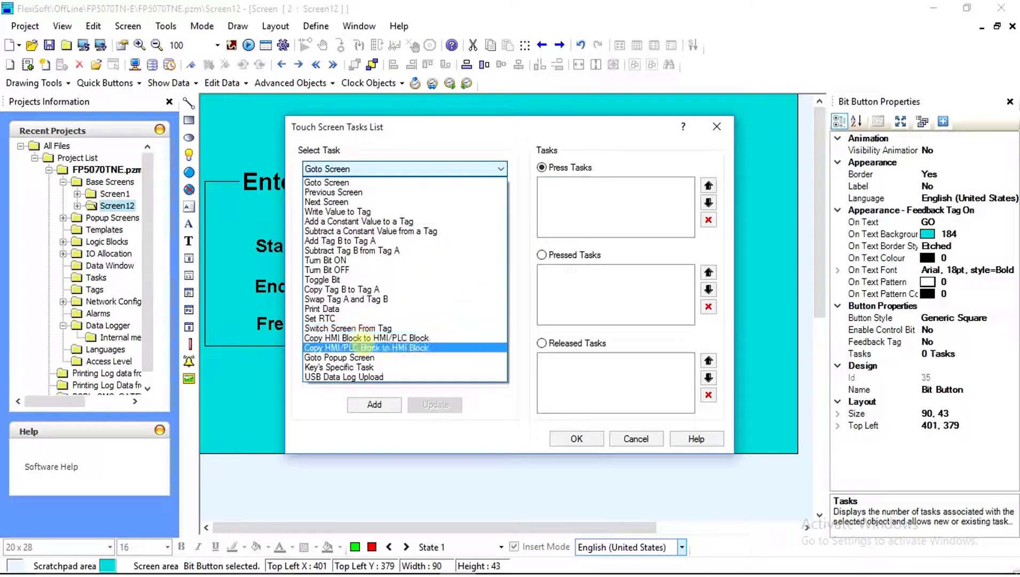
left_click(366, 368)
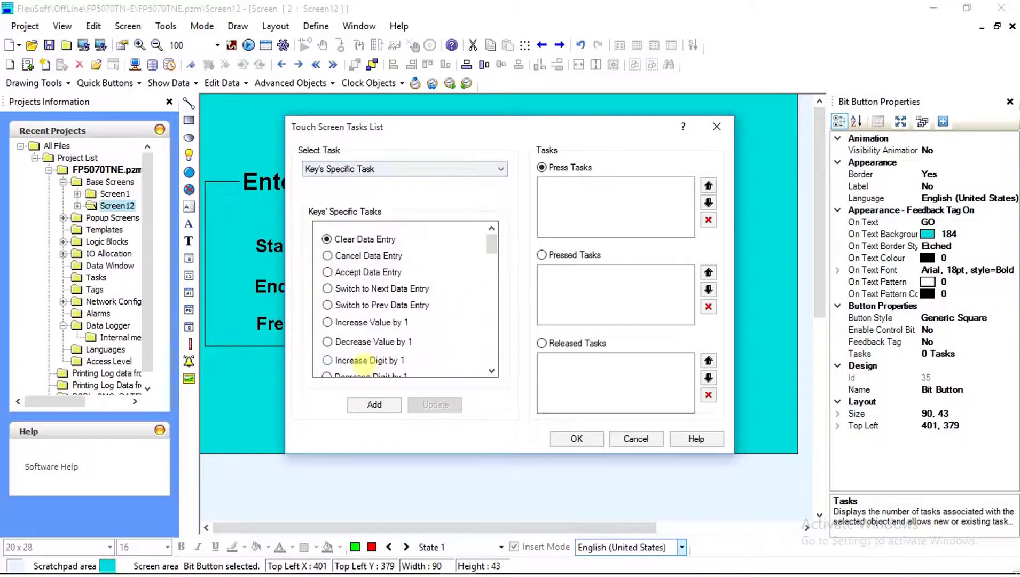
Add Start Printing of Group 1 on port 1 as the GO button's press task and confirm the task list.
scroll(373, 272, "down", 2)
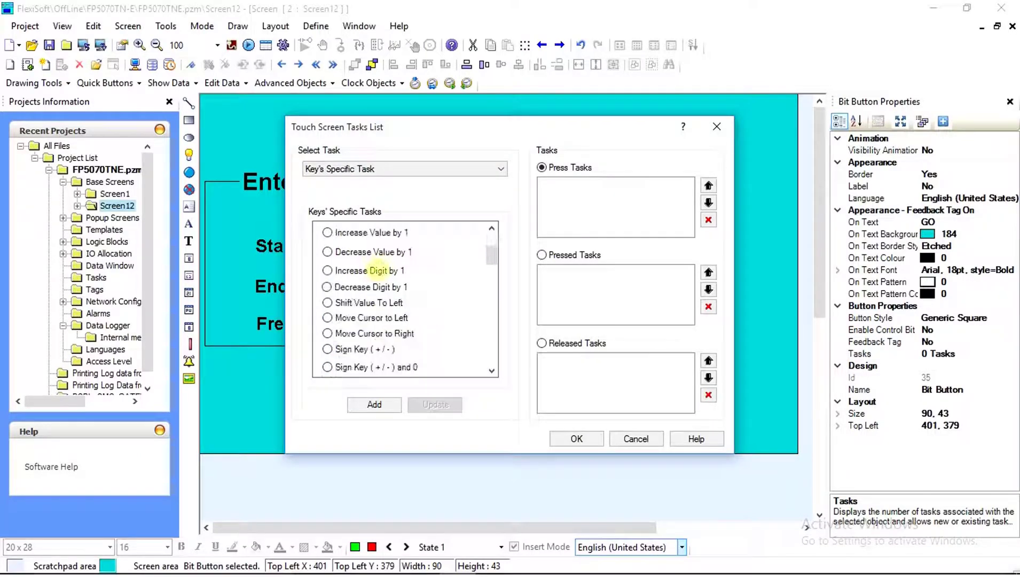
scroll(369, 270, "down", 2)
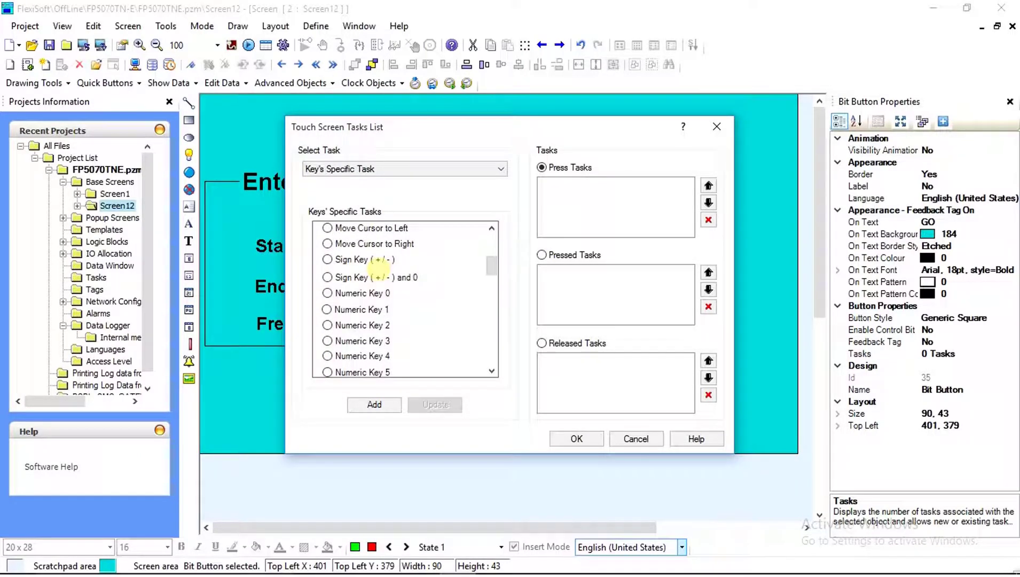
scroll(374, 260, "down", 6)
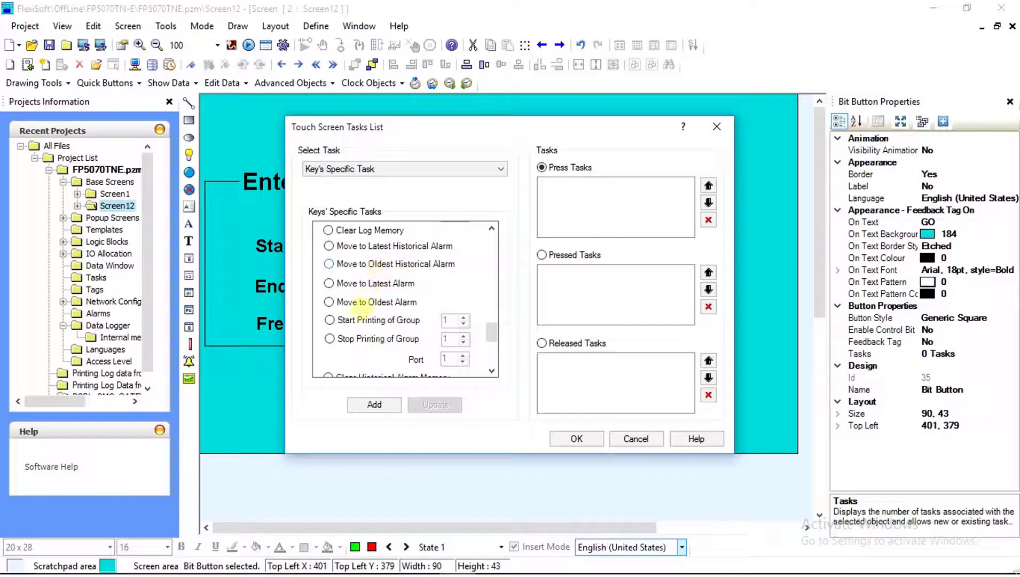
left_click(358, 318)
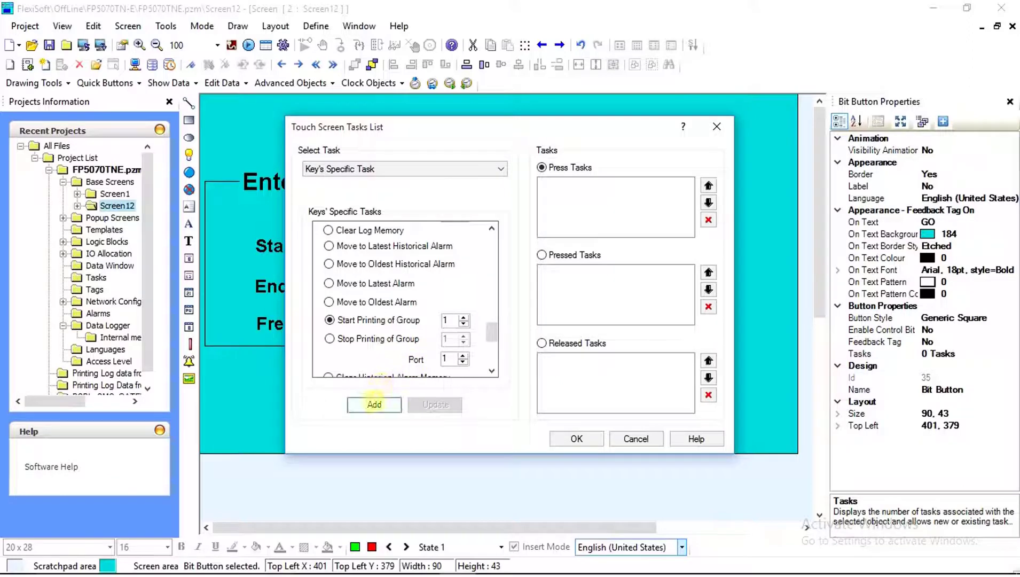
left_click(374, 404)
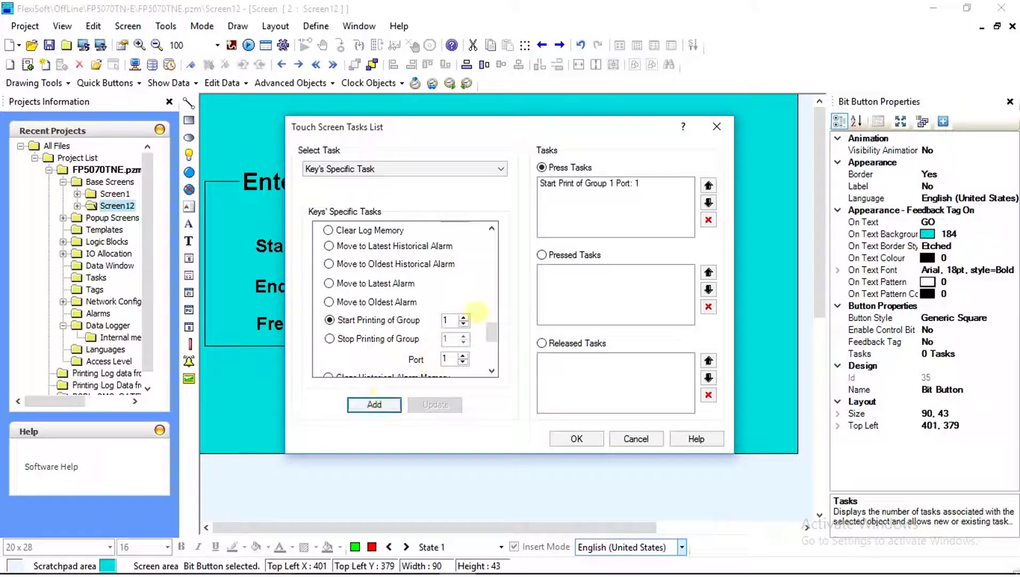
left_click(575, 185)
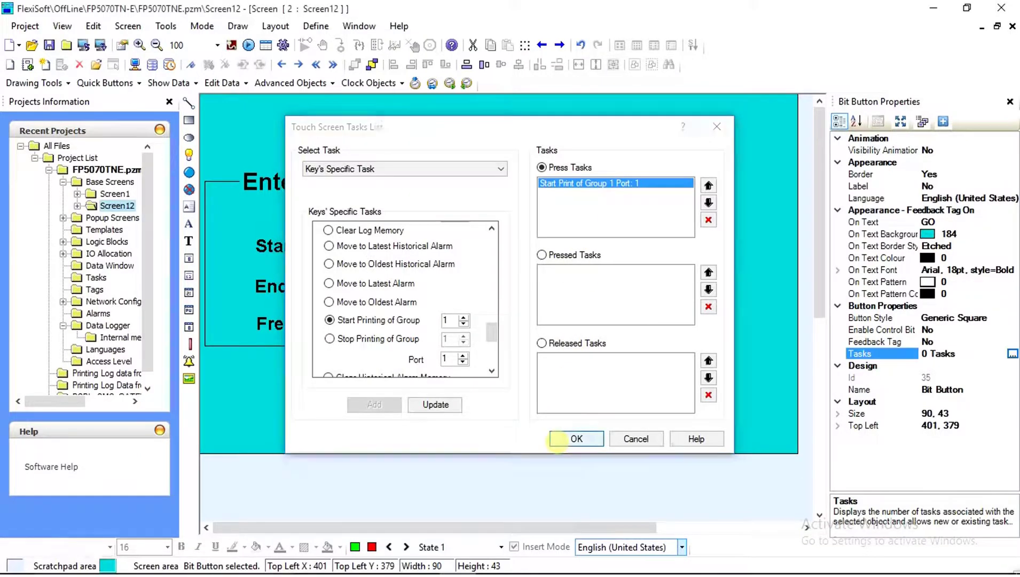
left_click(577, 439)
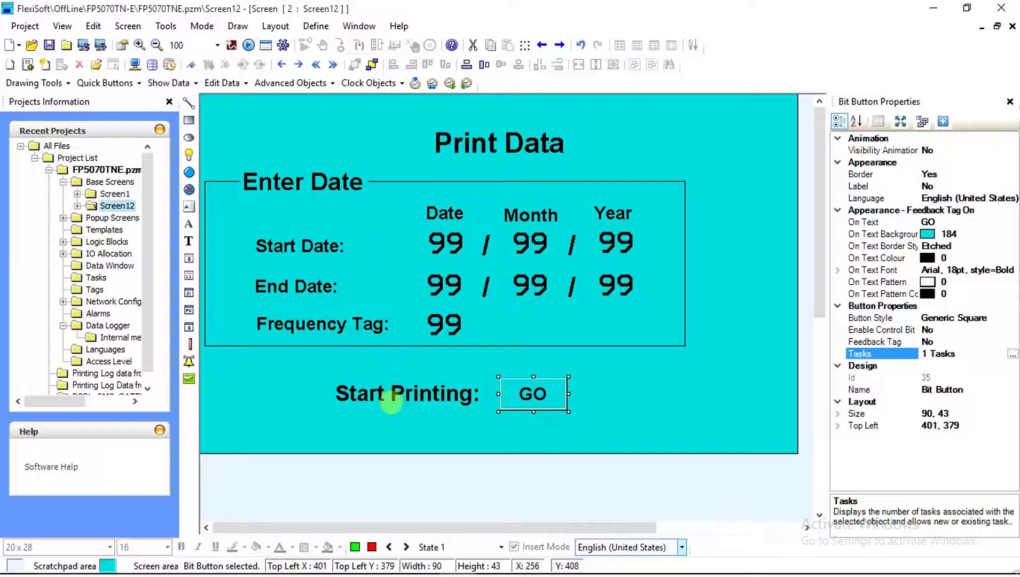
left_click(233, 234)
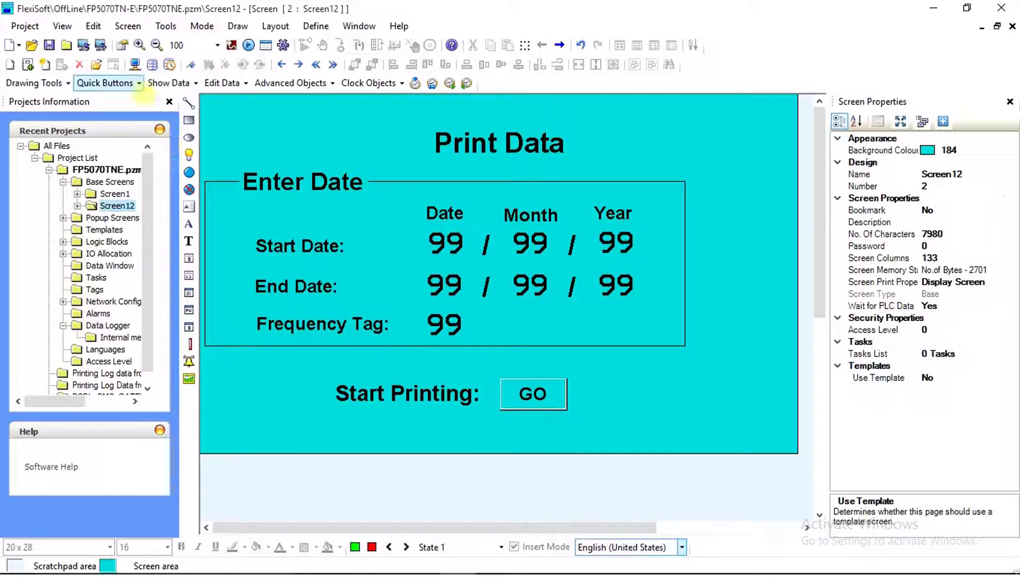
Open the device download settings, include Firmware alongside Application for the USB download, and close them without downloading.
left_click(100, 45)
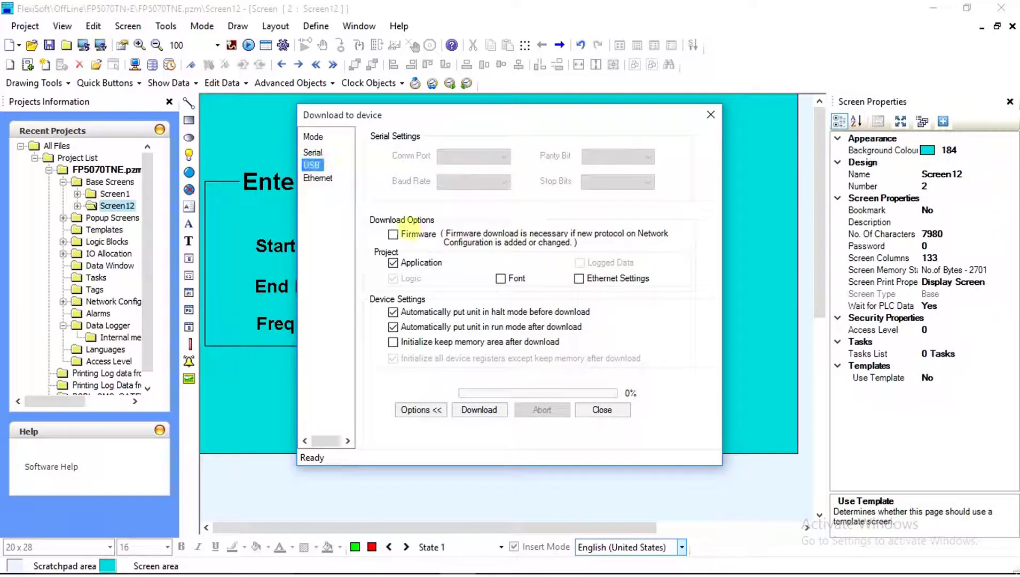
left_click(410, 236)
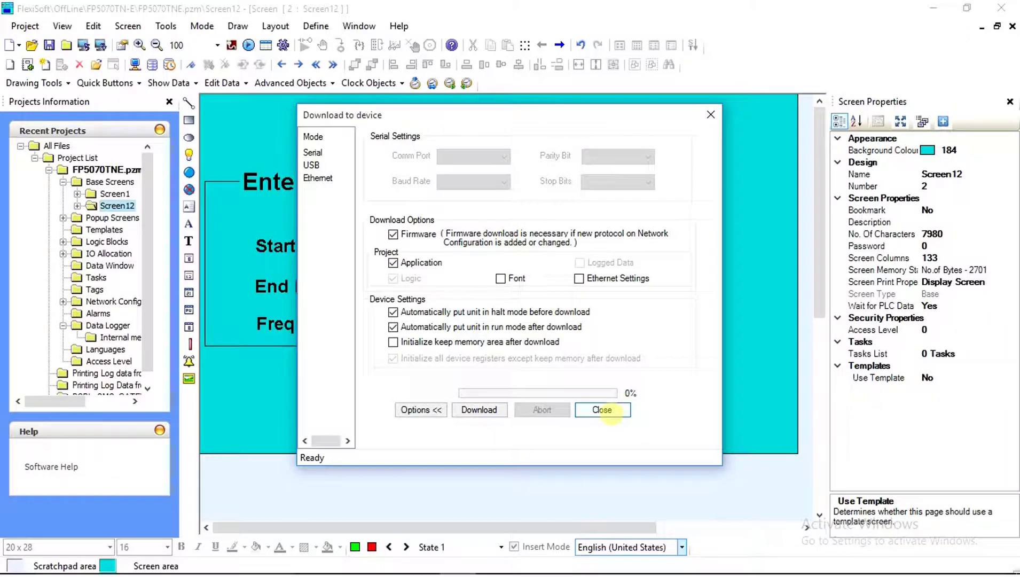
left_click(602, 410)
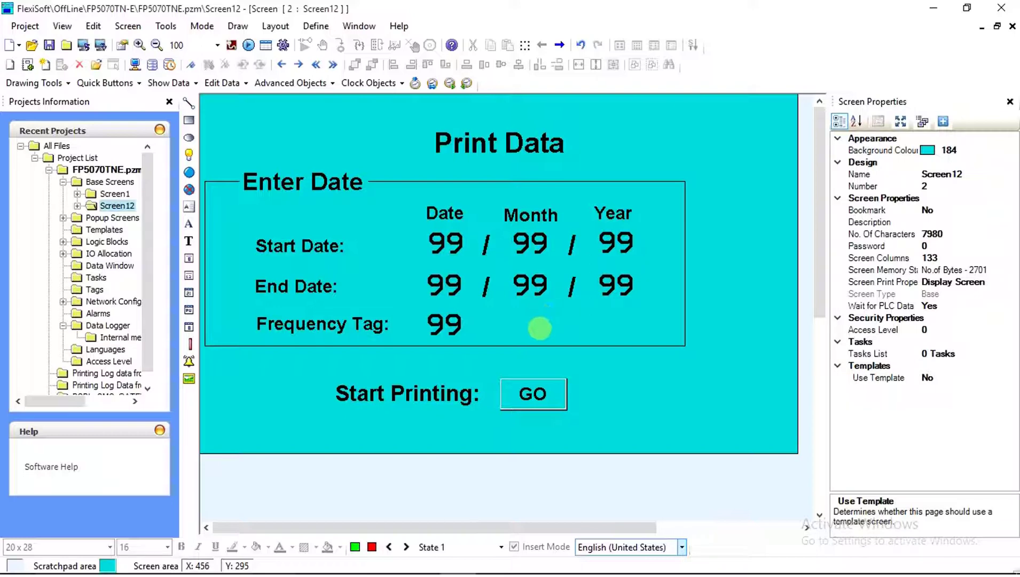
left_click(534, 393)
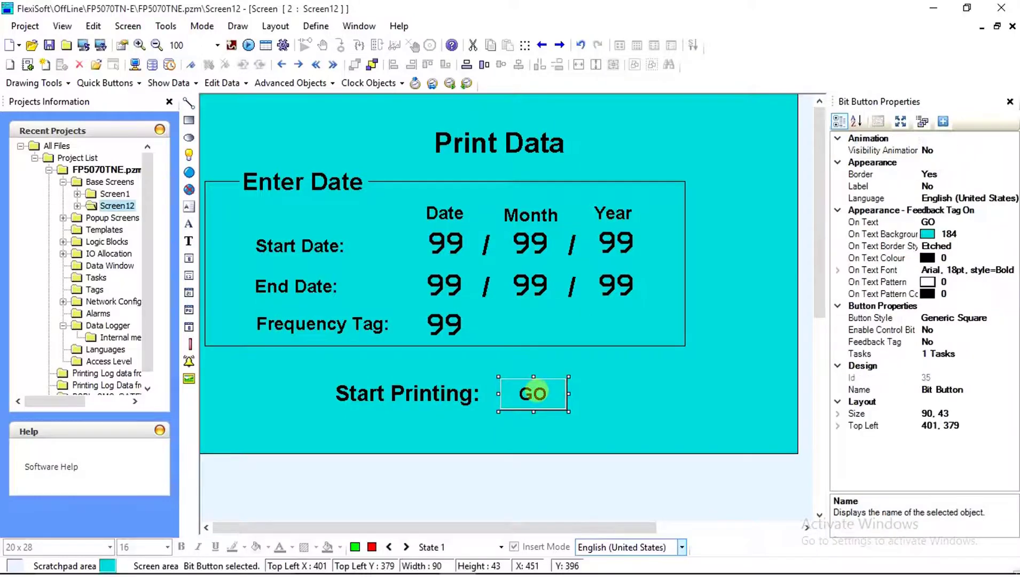